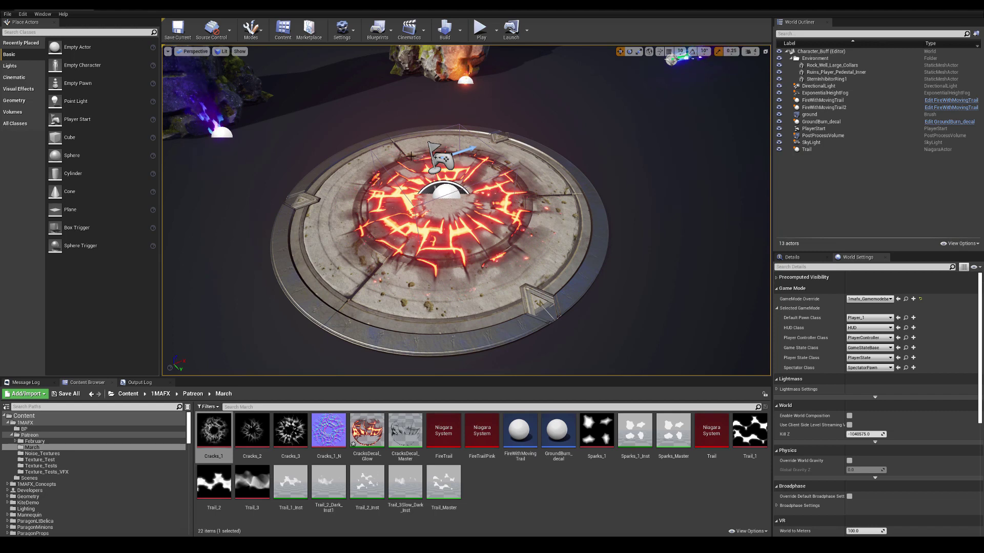
- Compare the Cracks_3, Cracks_2 and Cracks_1 textures alongside the glowing ground crack effect in the level
left_click(289, 427)
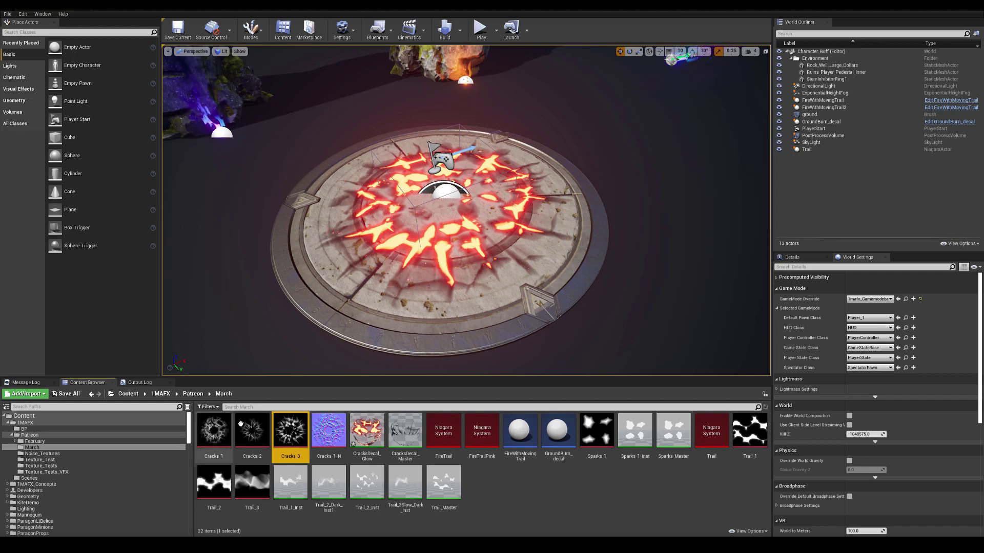
left_click(252, 435)
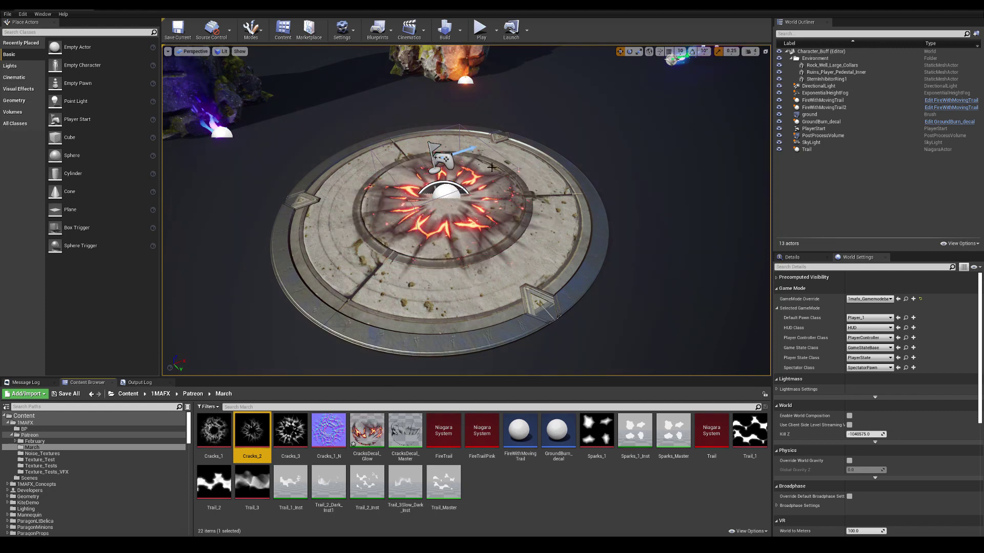
left_click(213, 433)
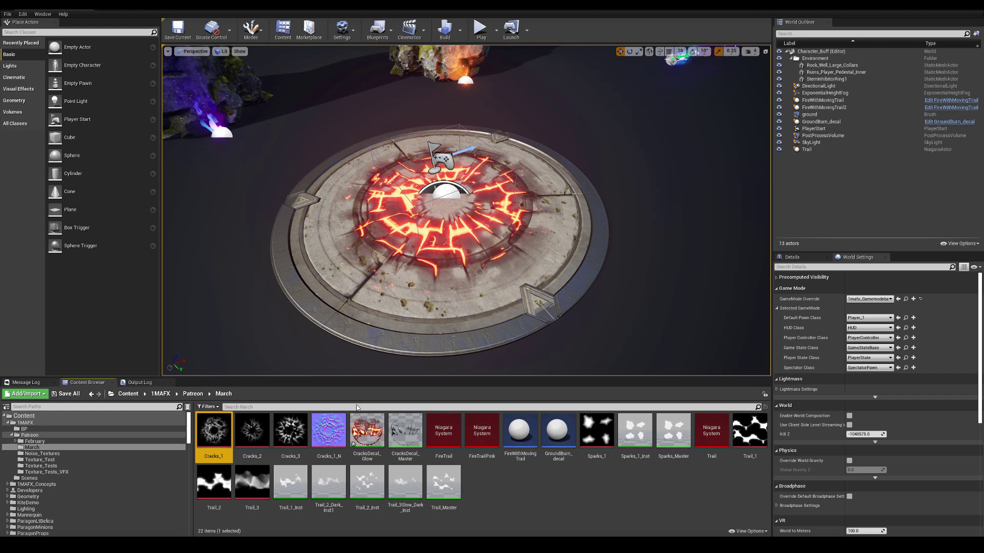
left_click(290, 431)
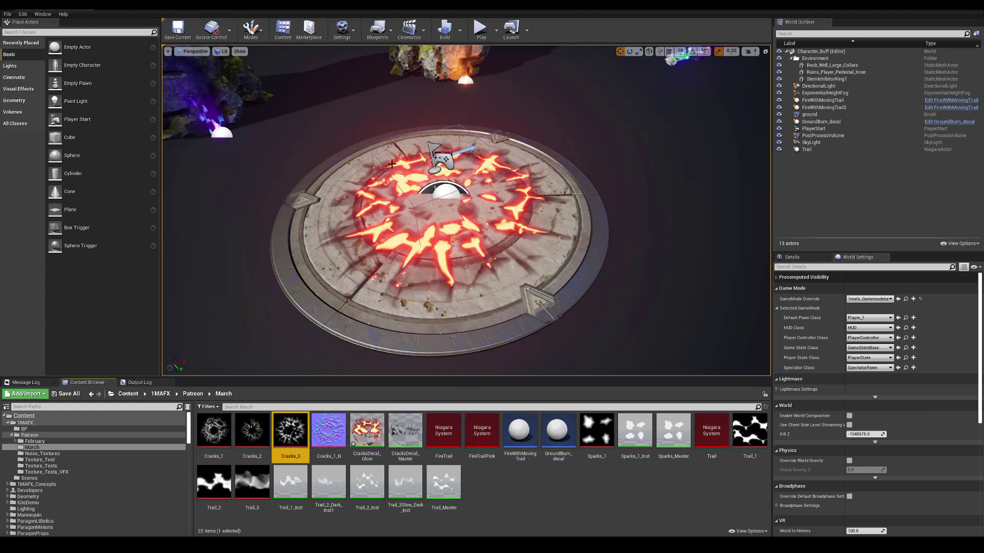
right_click_drag(520, 239, 518, 233)
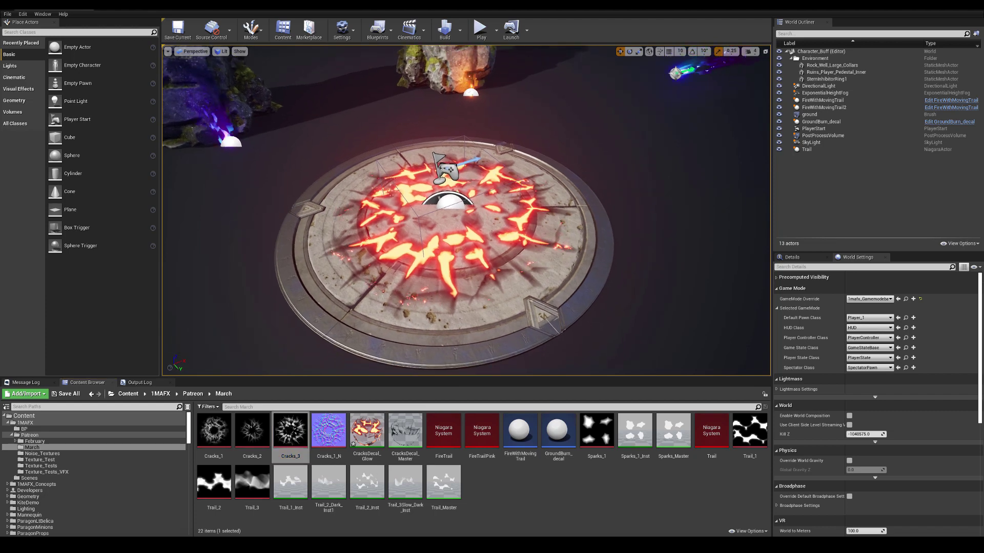
- Play the level in the editor, walk the character off the stone pedestal and make the view full screen
left_click(481, 27)
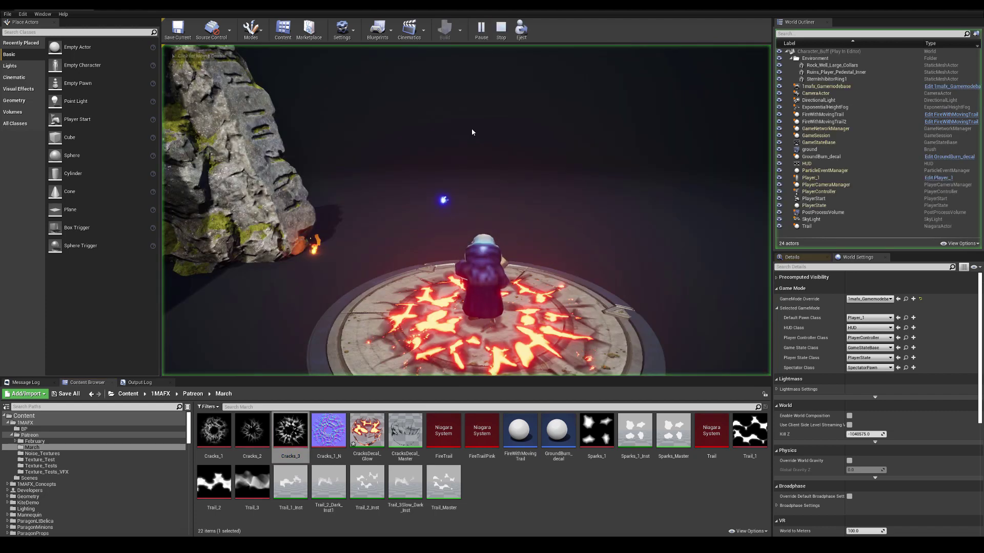
key("d")
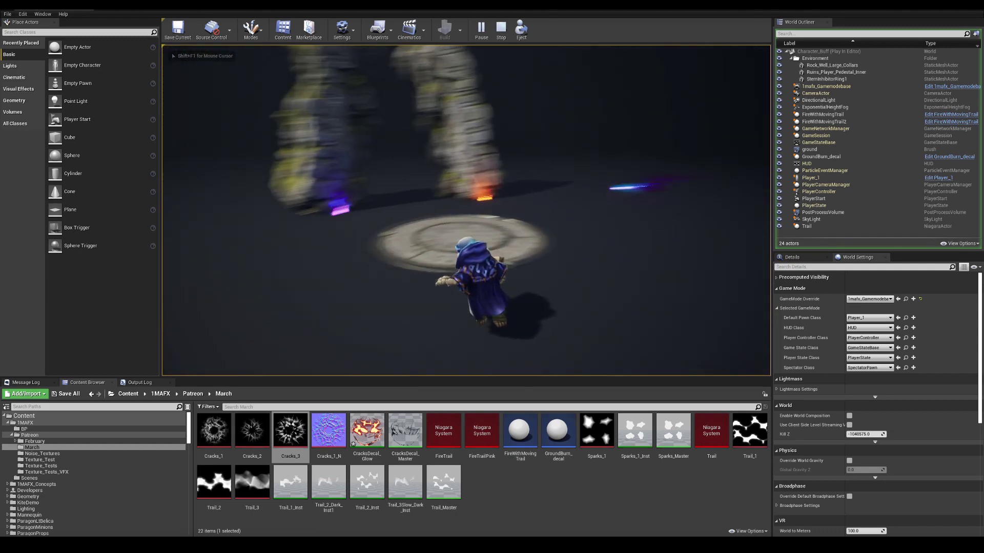
key("w")
key("w")
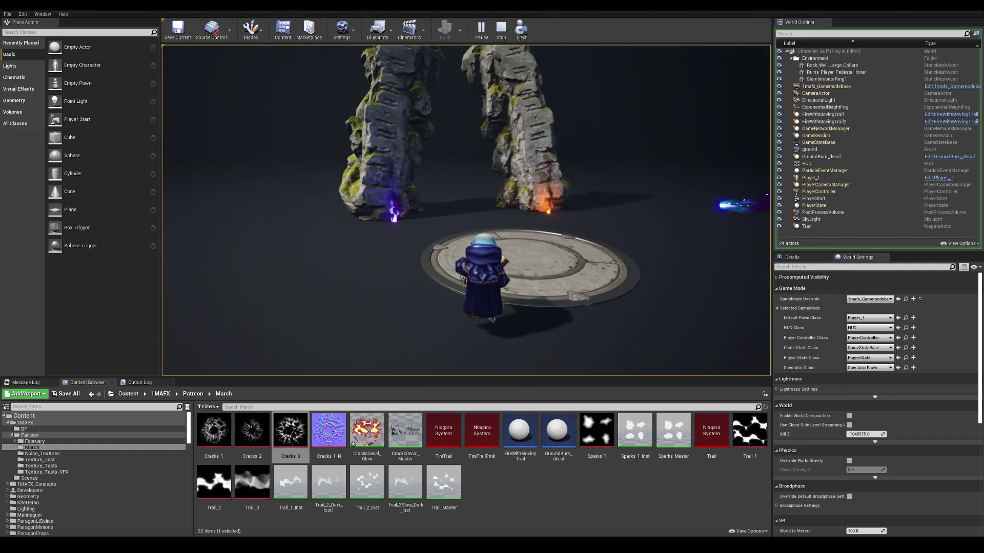
key("F11")
left_click(537, 282)
- Walk the character around the pedestal to examine the ground crack effect, and end the play session and full-screen view
key("d")
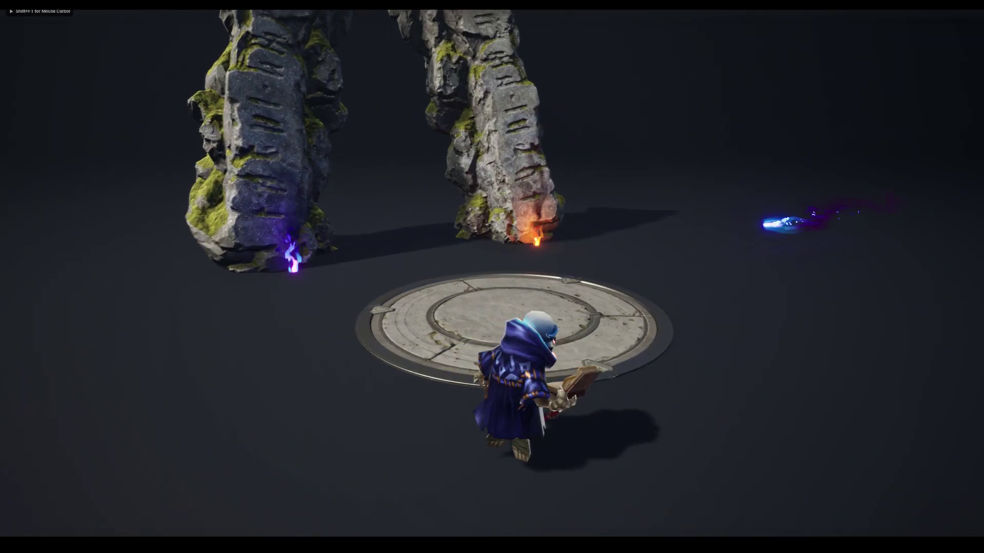
key("w")
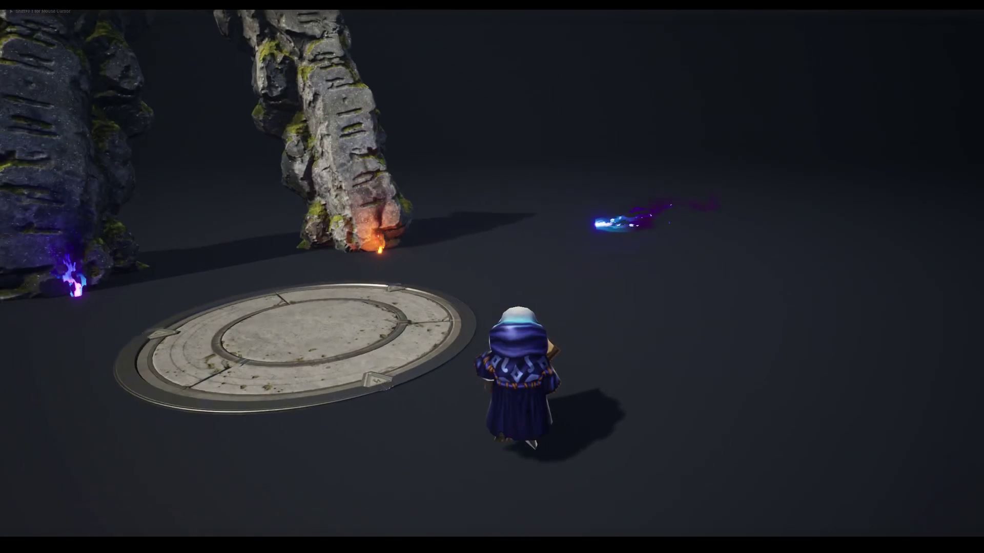
key("d")
key("w")
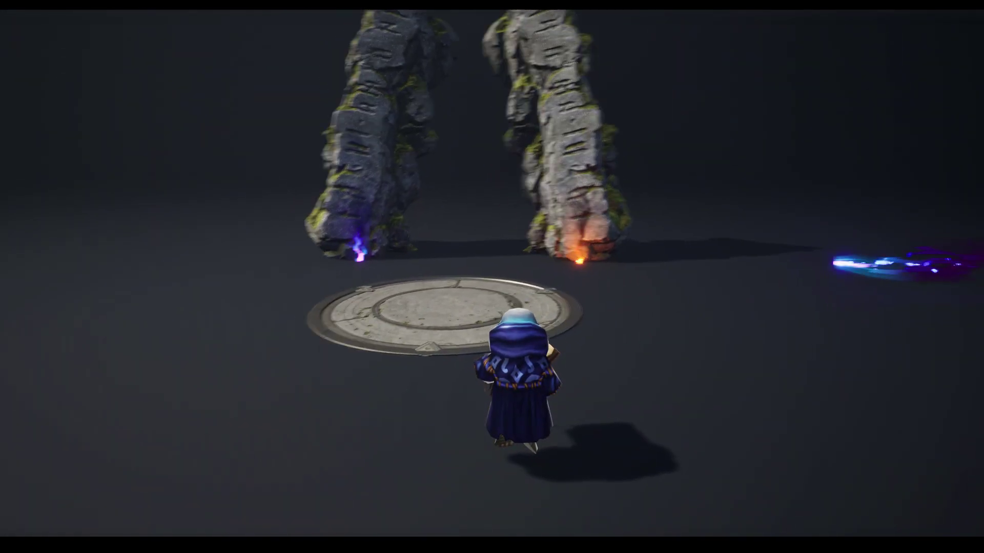
key("a")
key("d")
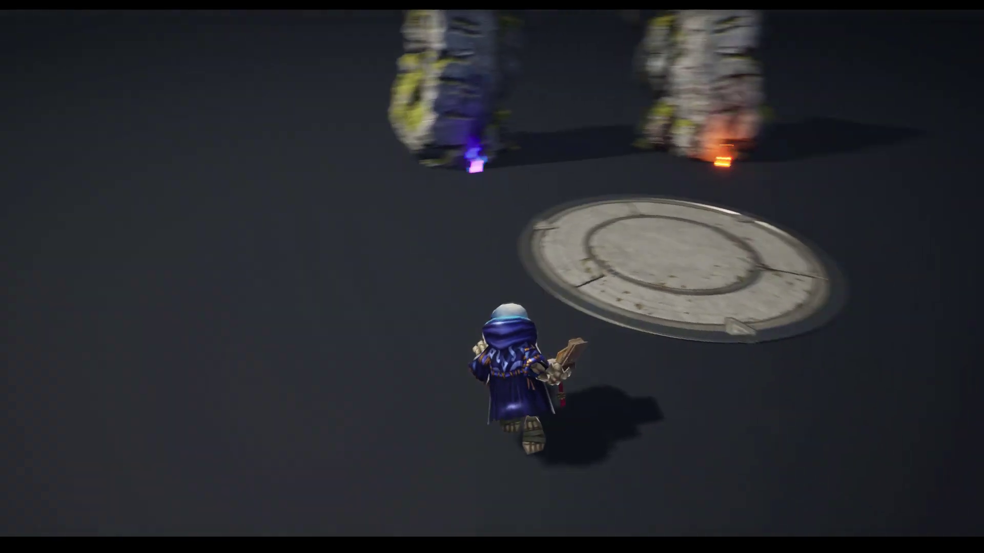
key("w")
key("w")
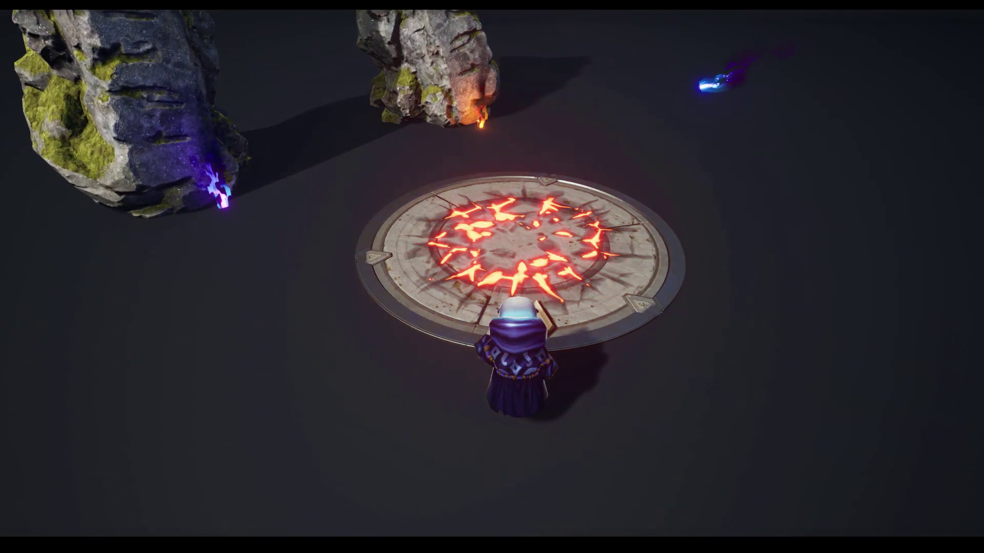
key("d")
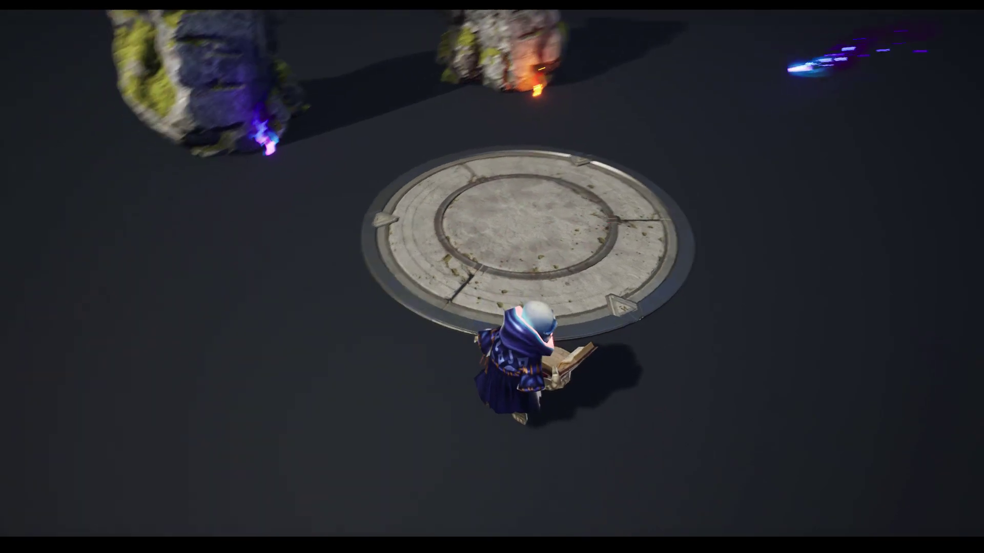
key("w")
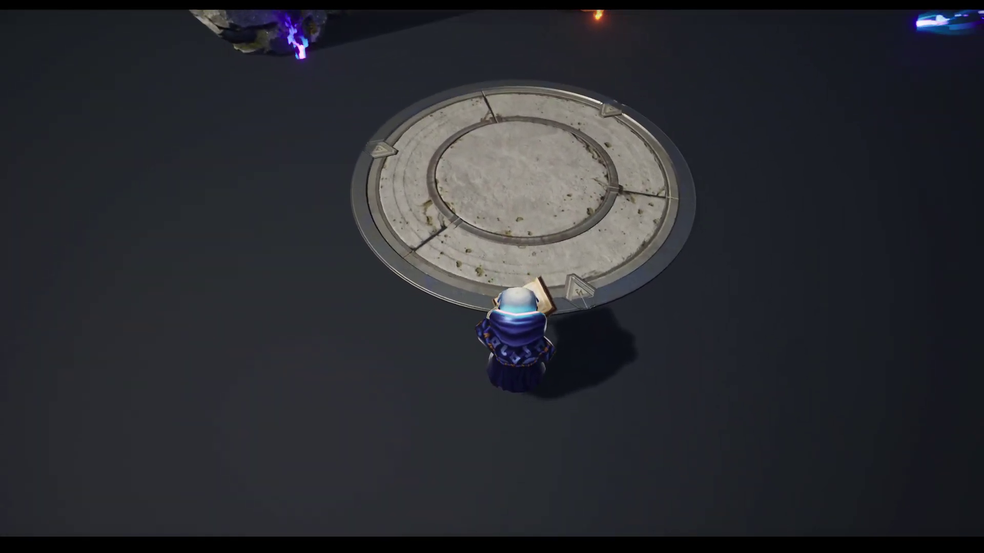
key("a")
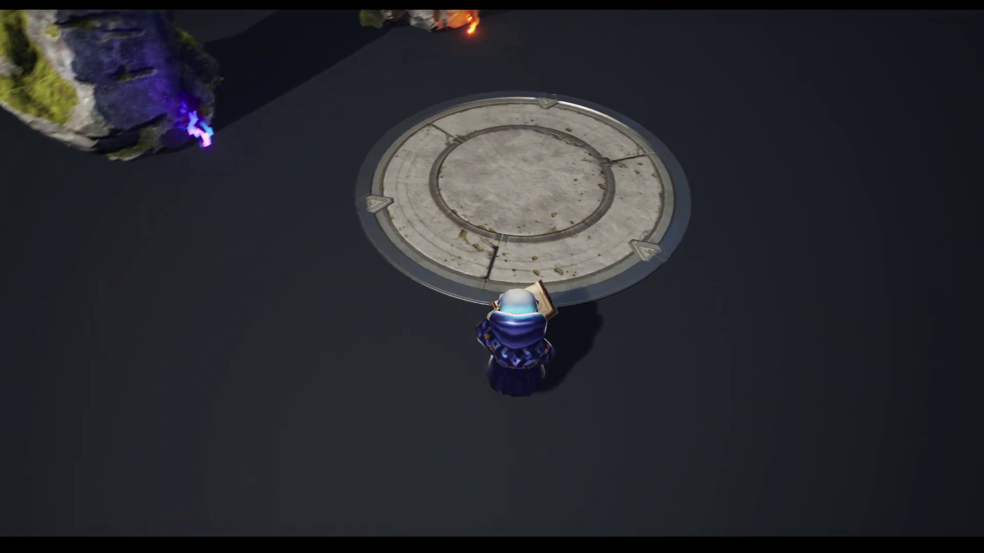
key("Escape")
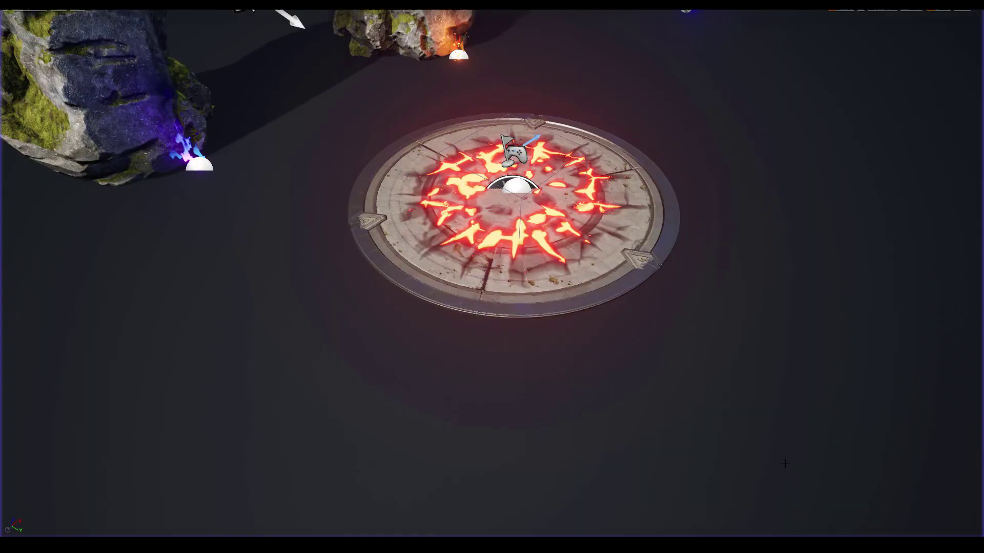
key("F11")
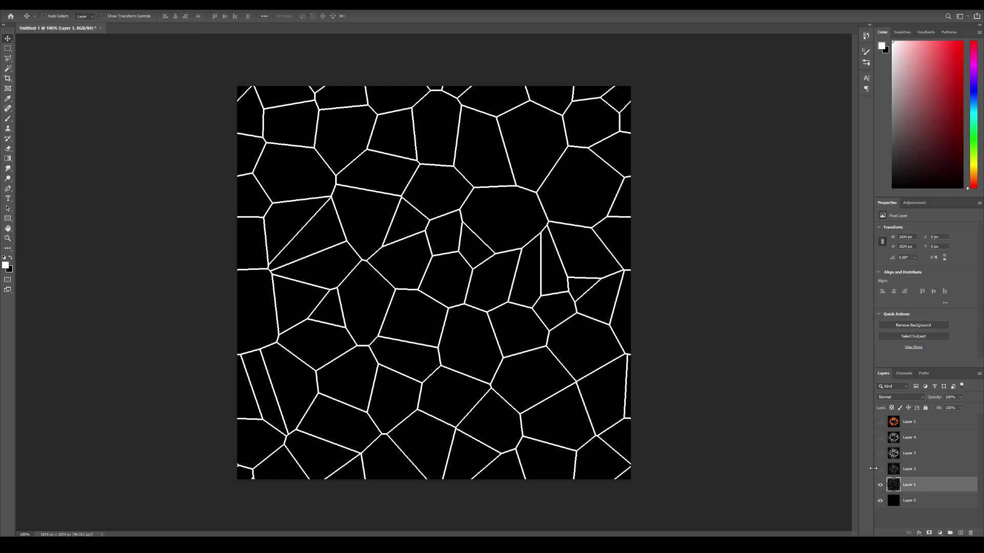
- In the layered Photoshop breakdown, show Layer 2, Layer 3, Layer 4 and Layer 5 one by one to review the crack texture's stages
left_click(881, 469)
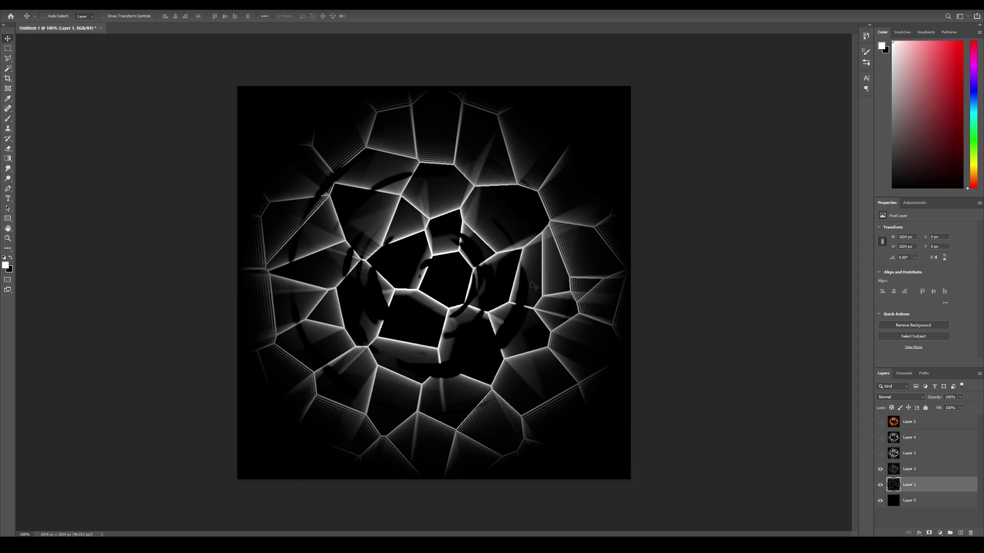
left_click(880, 454)
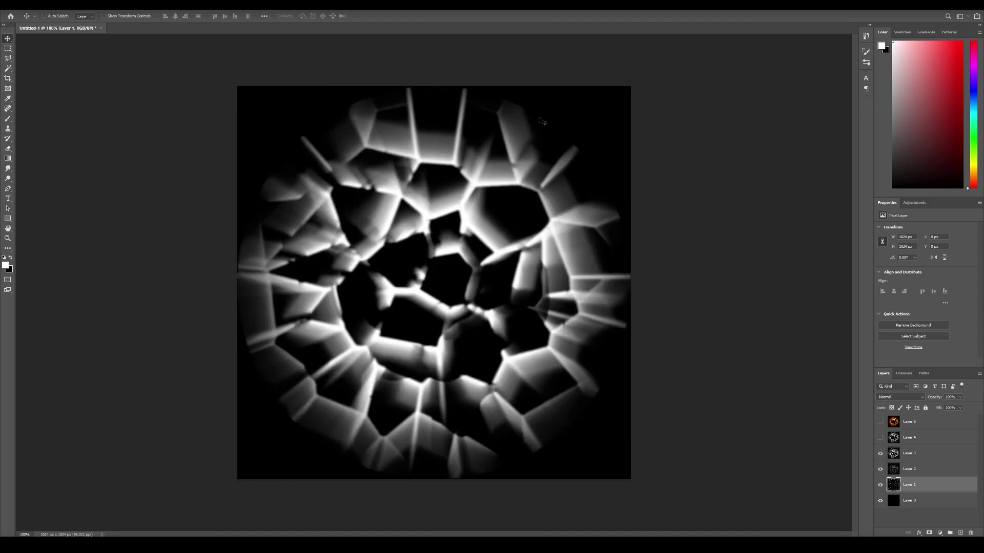
left_click(879, 437)
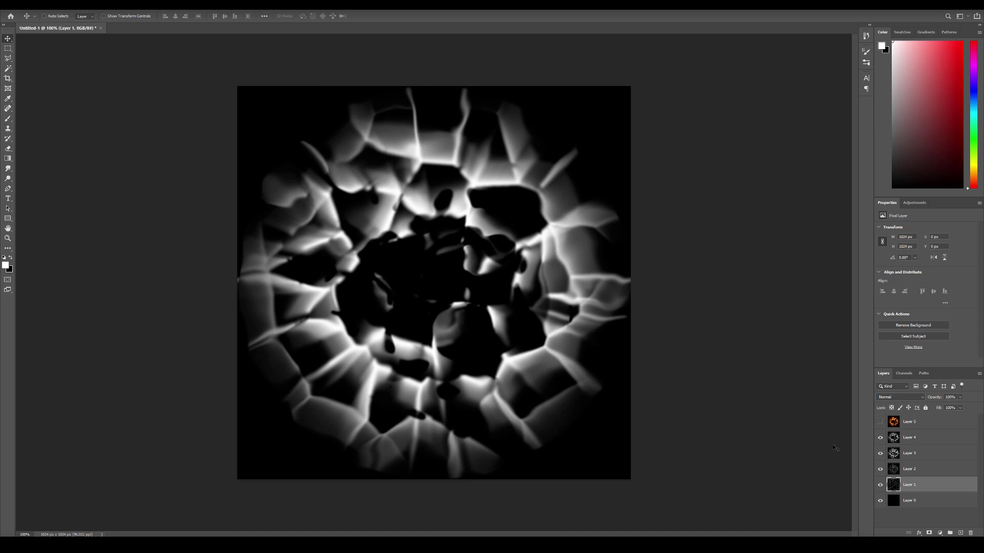
left_click(880, 422)
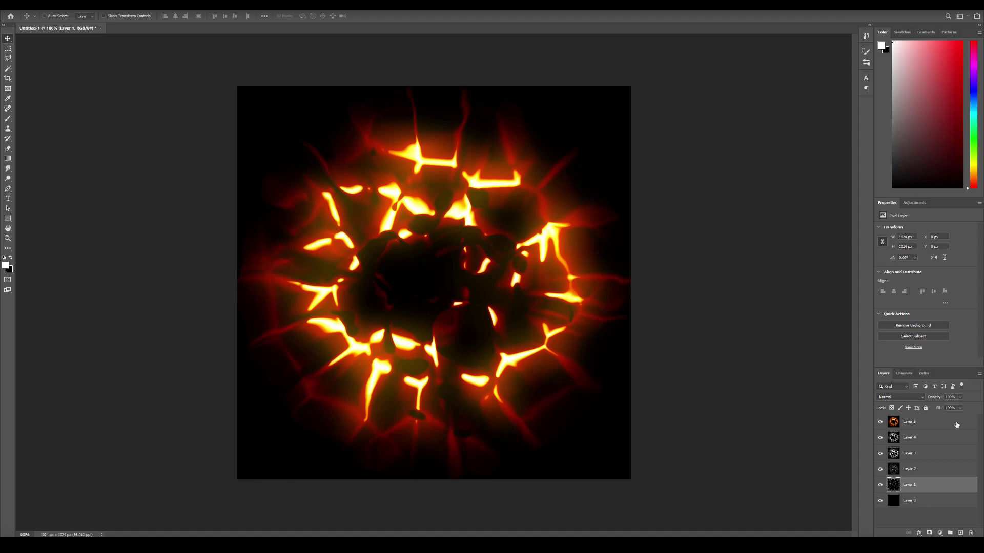
left_click(920, 426)
left_click(919, 453)
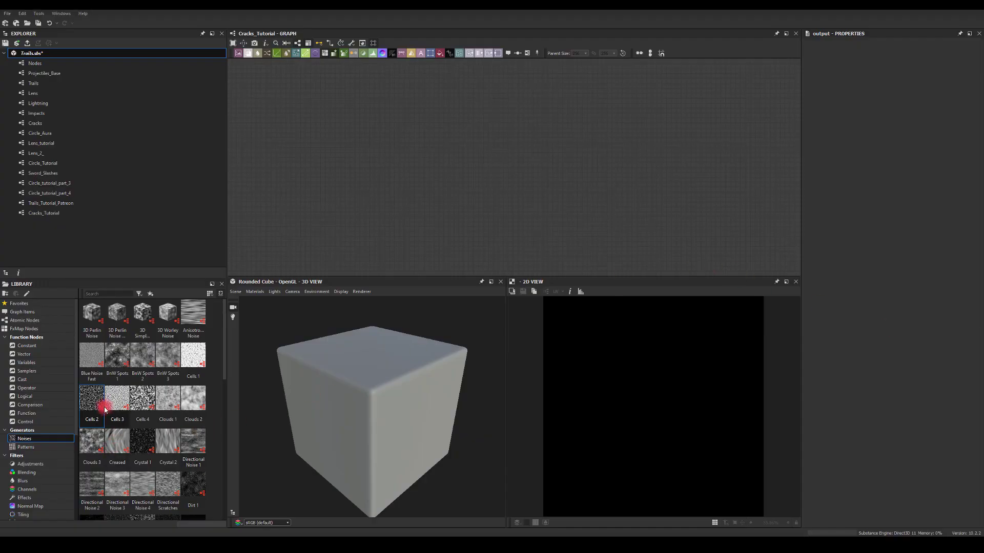
- In Substance Designer, add a Cells 2 noise to the Cracks_Tutorial graph with a much lower scale, Edge Width 0.16 and Invert True
left_click_drag(92, 398, 468, 170)
left_click(819, 374)
left_click(813, 373)
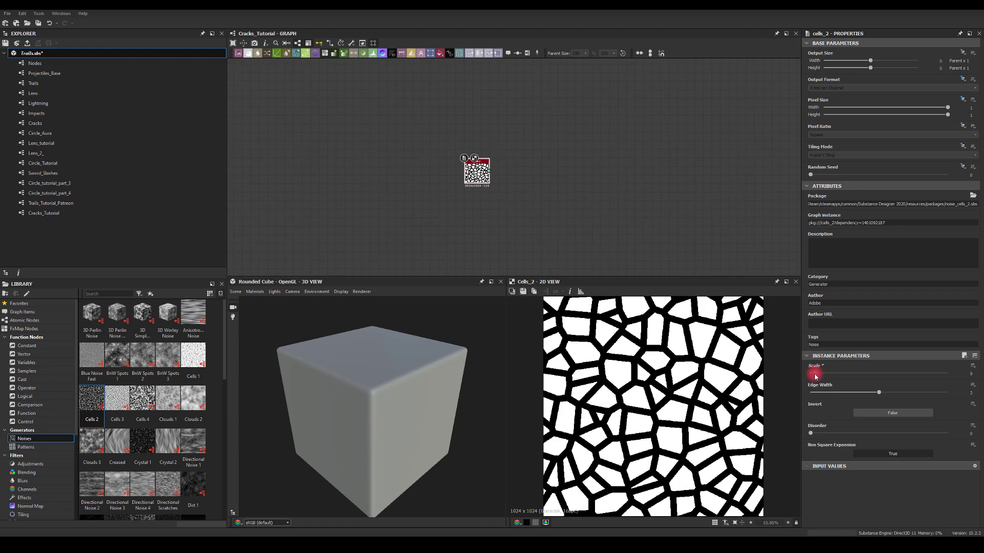
left_click_drag(822, 392, 816, 397)
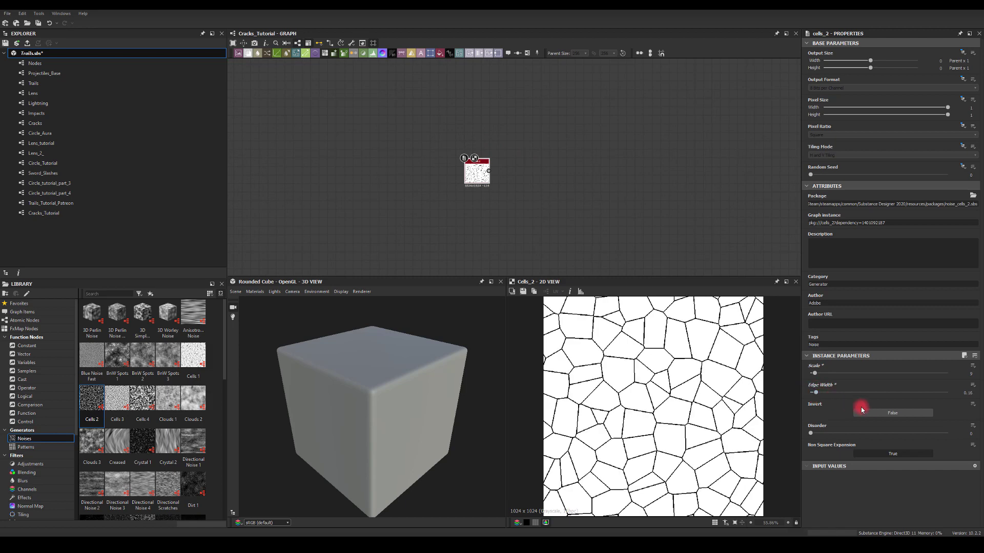
left_click(861, 410)
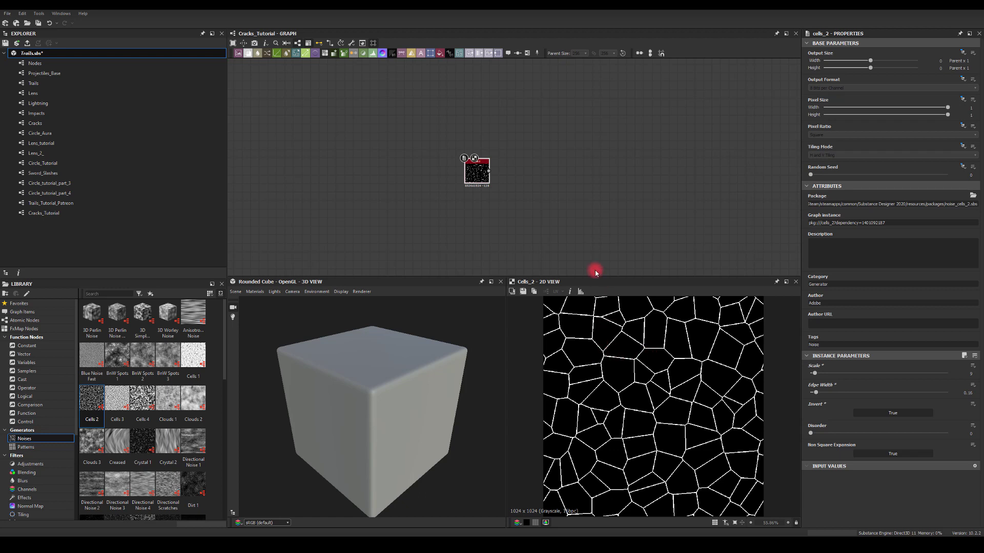
- Feed Cells 2 into a new Slope Blur Grayscale node and drive its slope with a Shape node using a soft round gradient pattern
left_click_drag(483, 172, 610, 183)
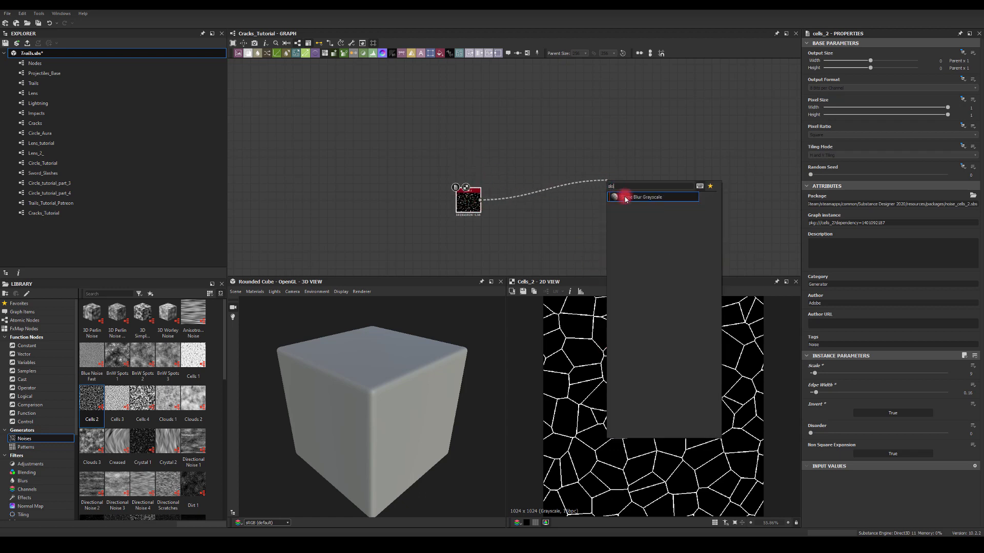
left_click(640, 197)
key("space")
type("sh")
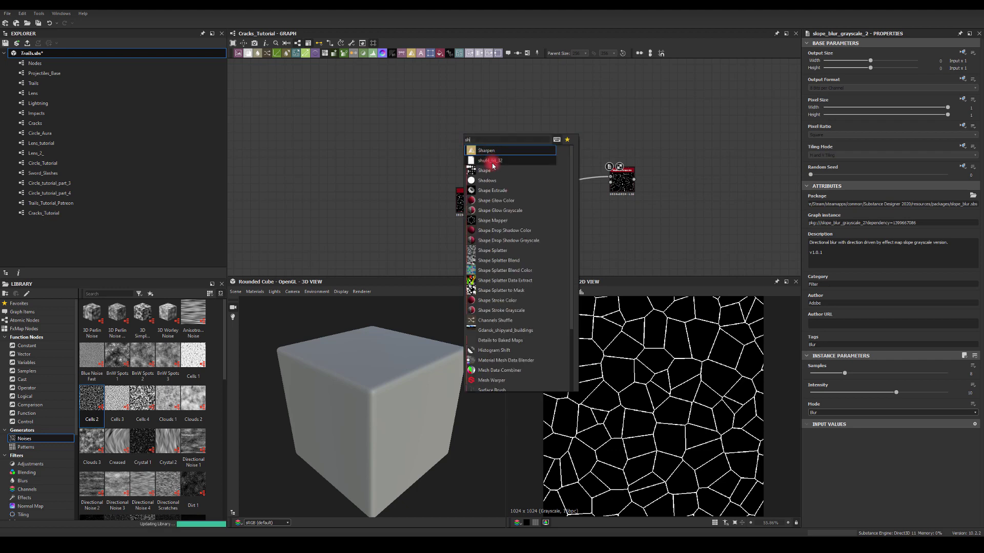
left_click(490, 170)
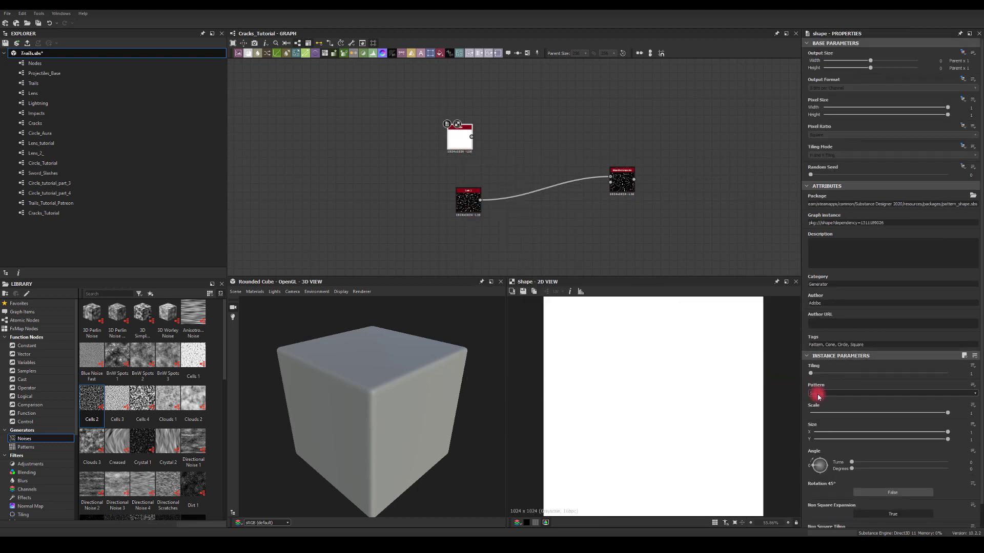
left_click(818, 396)
left_click(817, 410)
left_click_drag(478, 139, 610, 182)
- Preview the Slope Blur Grayscale node and set its Mode to Max, Samples to 32 and Intensity to 11.66
double_click(626, 182)
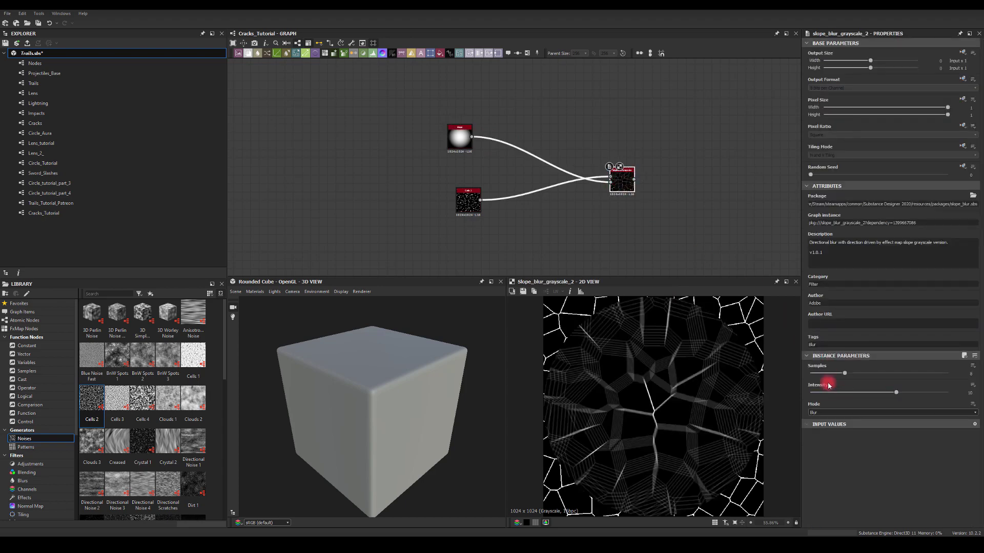
left_click(814, 411)
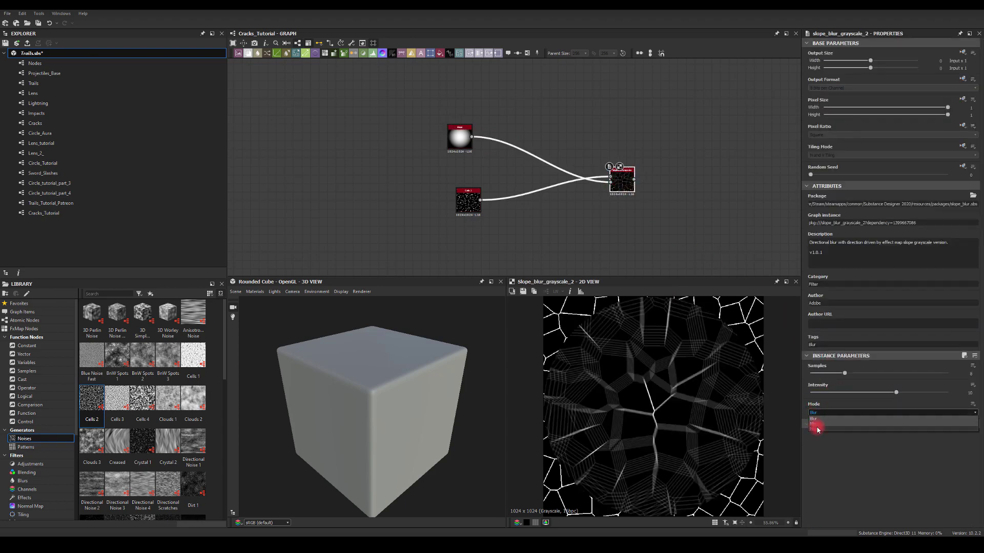
left_click(817, 431)
left_click_drag(845, 373, 974, 382)
left_click_drag(896, 392, 910, 392)
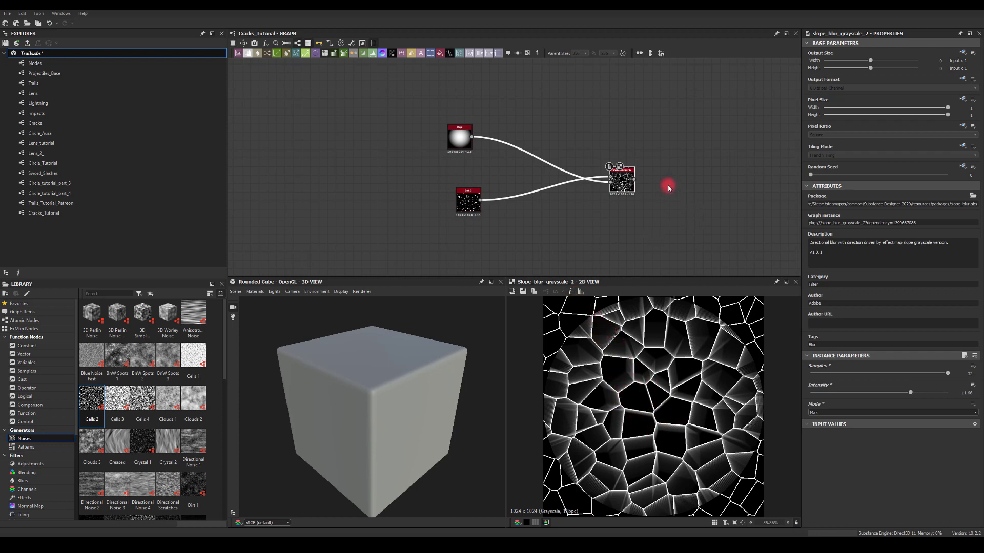
- Add a Blend node fed by the Slope Blur Grayscale output and place it above and to the right of that node
left_click_drag(634, 181, 684, 154)
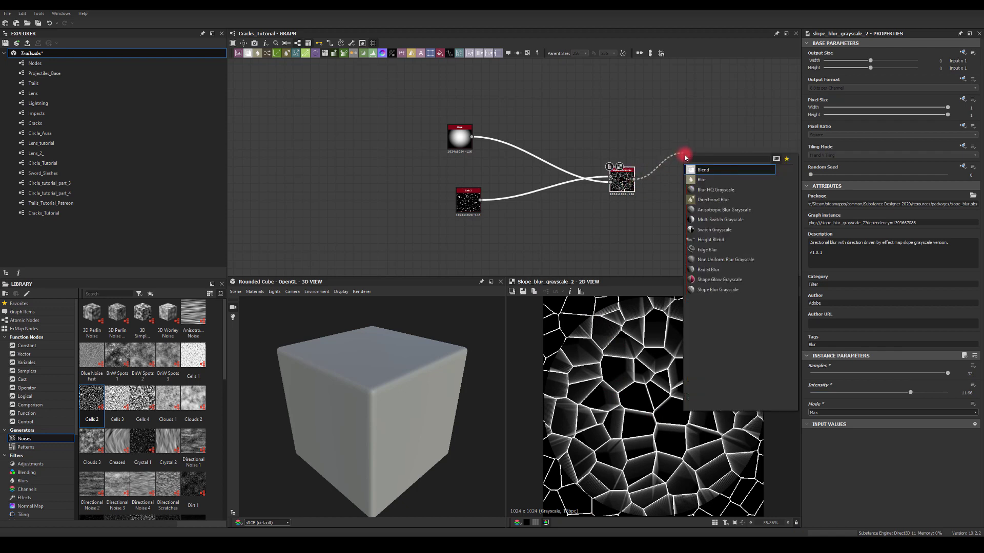
left_click(699, 163)
scroll(656, 169, "up", 1)
scroll(656, 169, "up", 2)
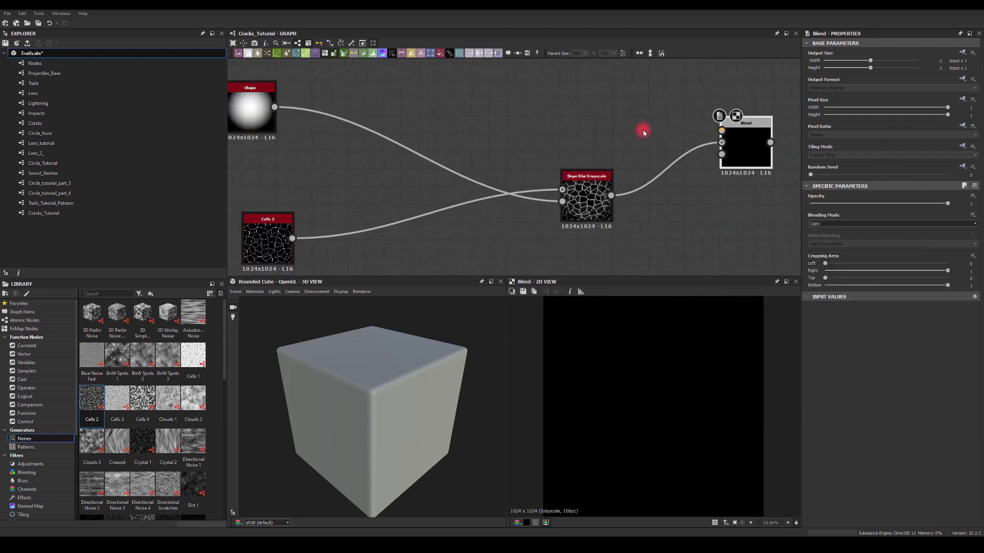
middle_click_drag(644, 133, 665, 173)
left_click_drag(765, 170, 711, 153)
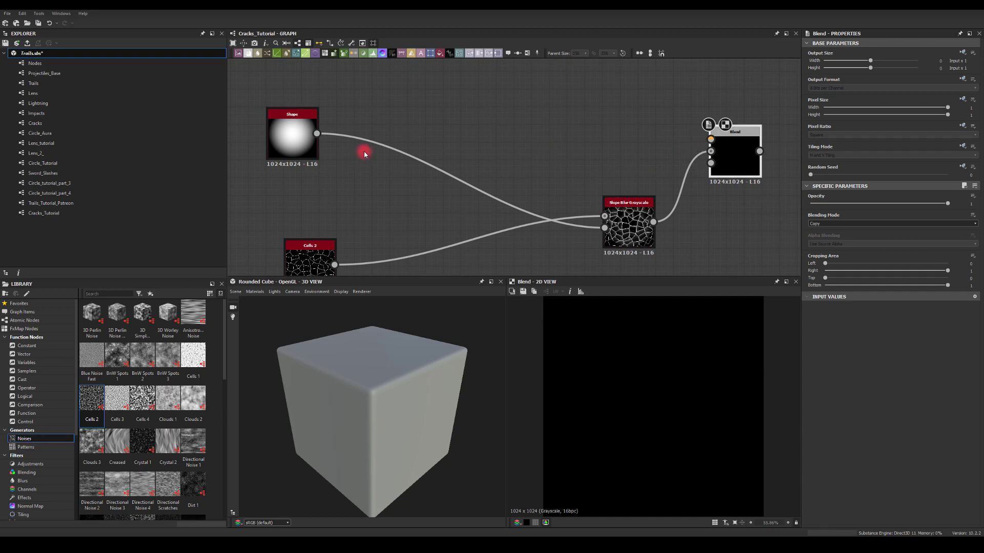
- Connect the Shape node to the Blend node's foreground input and set its Blending Mode to Multiply
left_click_drag(317, 133, 740, 149)
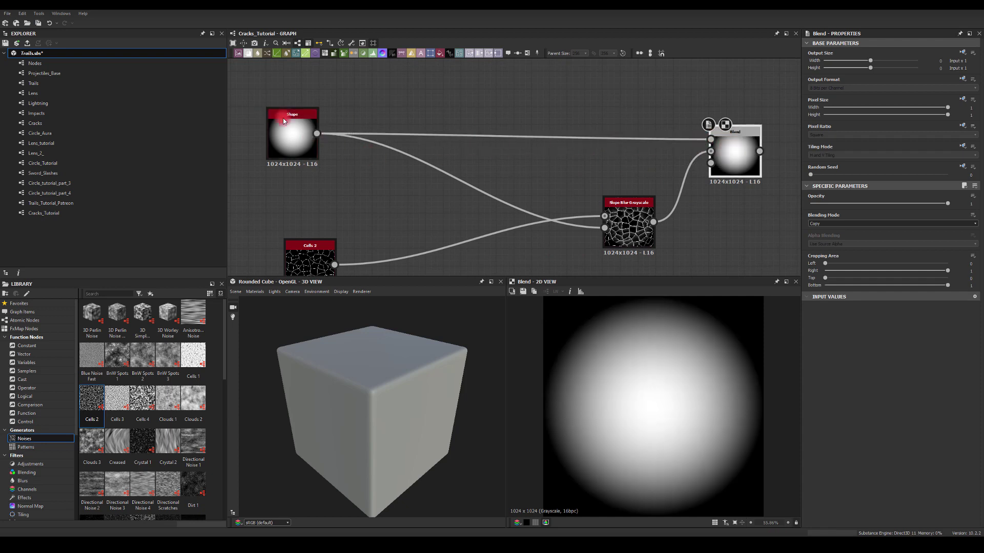
left_click(825, 224)
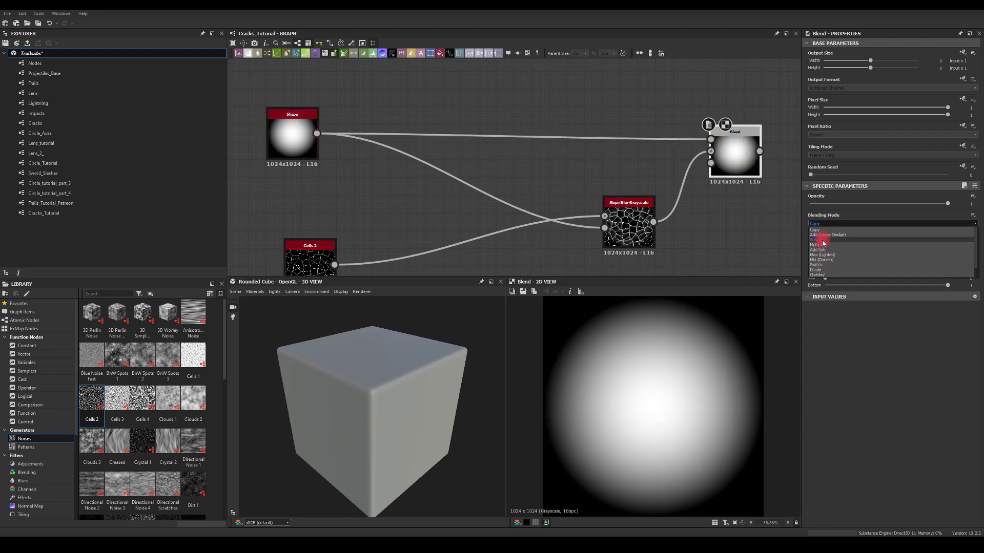
left_click(814, 245)
- Move the Slope Blur Grayscale and Blend nodes closer to the Shape and Cells 2 nodes to compact the graph
middle_click_drag(674, 208, 583, 176)
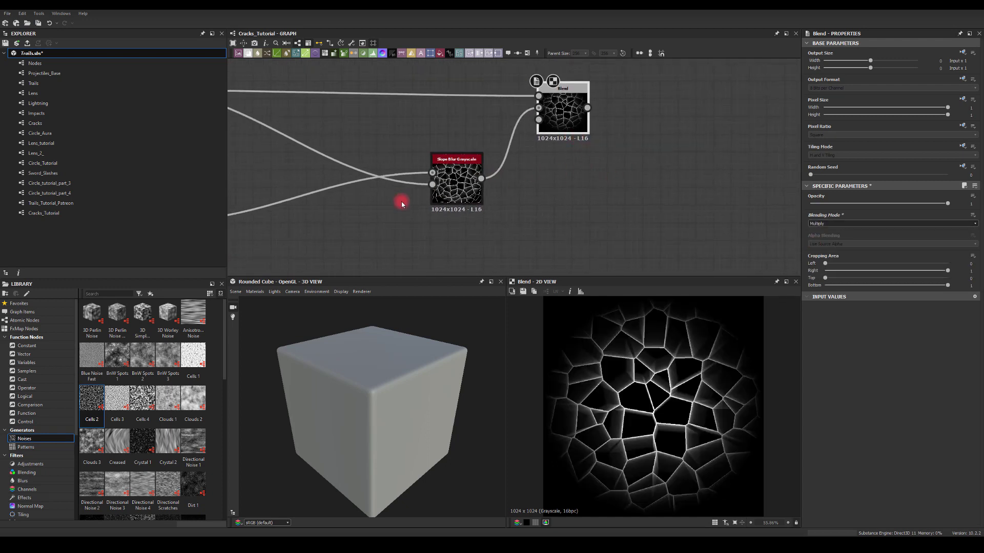
scroll(377, 146, "down", 2)
middle_click_drag(374, 141, 509, 137)
left_click_drag(527, 92, 645, 172)
left_click_drag(564, 162, 431, 165)
left_click(527, 173)
middle_click_drag(565, 186, 608, 220)
left_click_drag(544, 146, 532, 144)
scroll(553, 163, "up", 1)
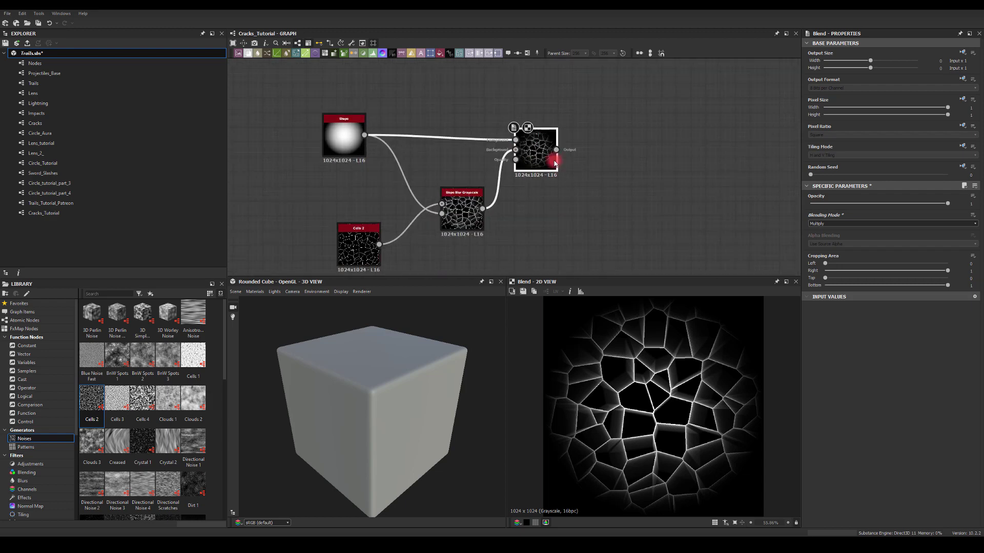
- Add a second Blend node fed by the first Blend's output, placed above and to the right of it
scroll(555, 163, "up", 2)
middle_click_drag(651, 157, 653, 215)
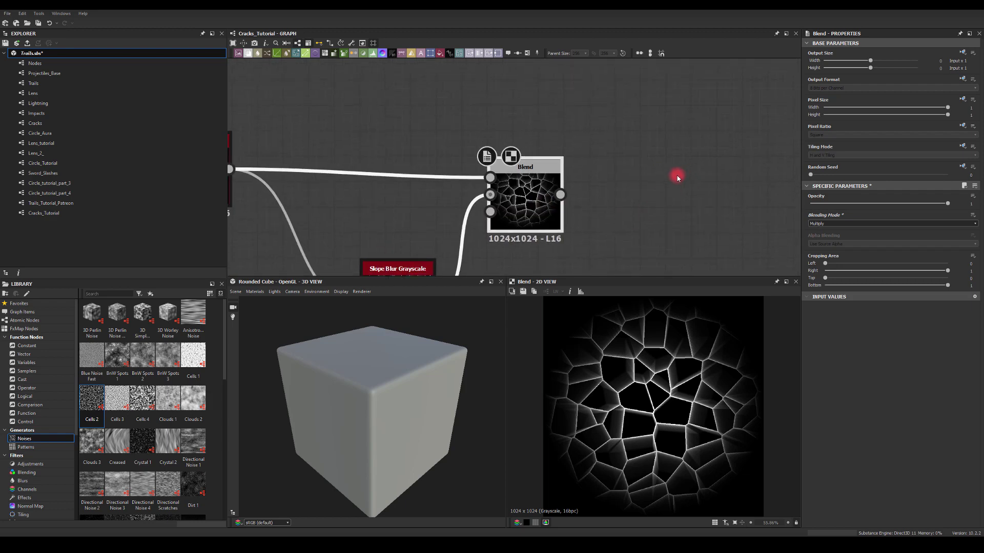
scroll(625, 195, "down", 3)
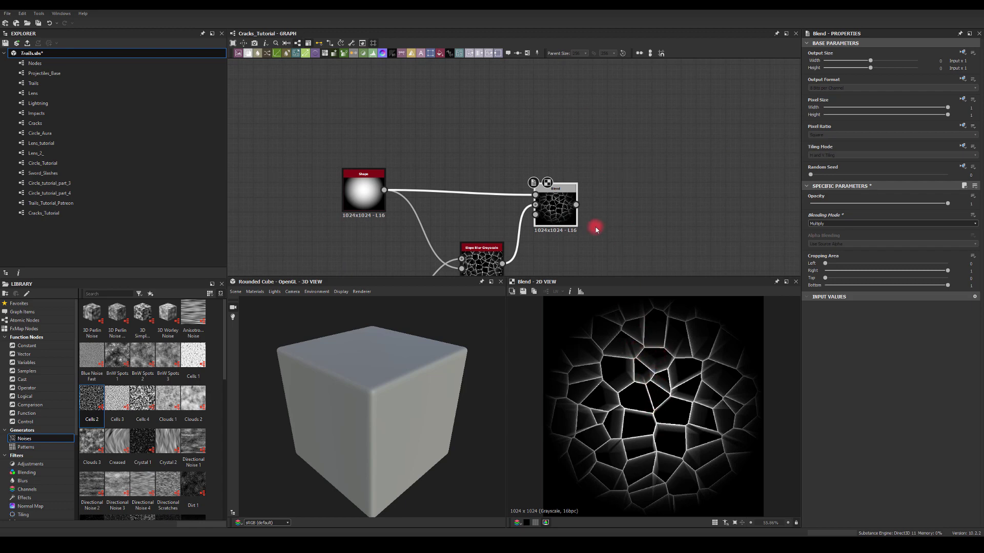
left_click_drag(576, 204, 667, 145)
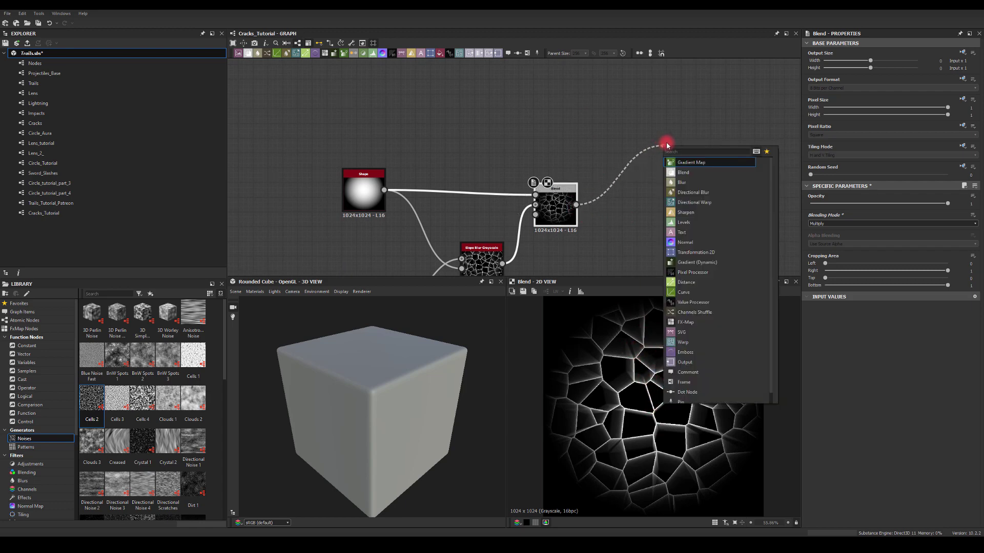
type("bl")
left_click(681, 163)
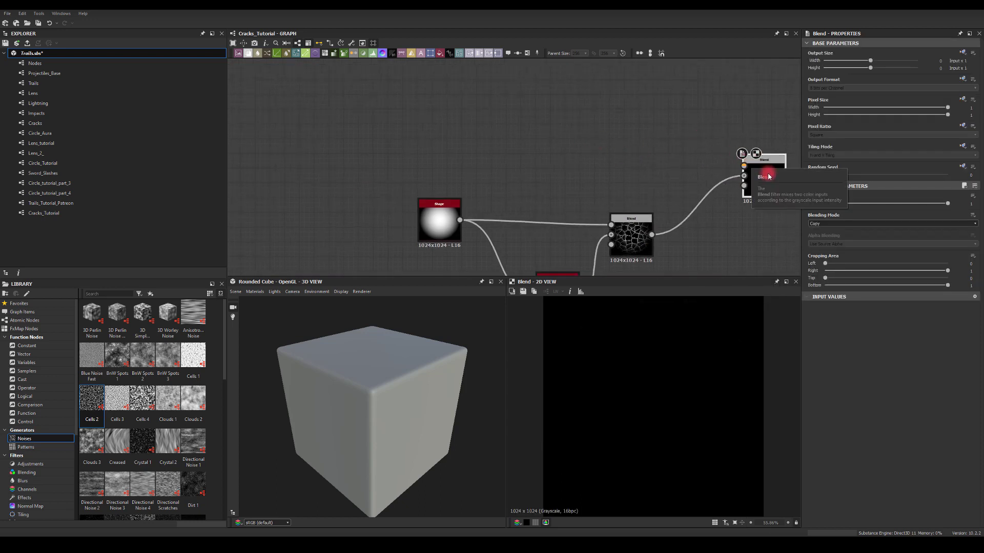
- Add a second Shape node above the graph with the Paraboloid pattern and Scale 0.78
middle_click_drag(643, 151, 629, 155)
key("space")
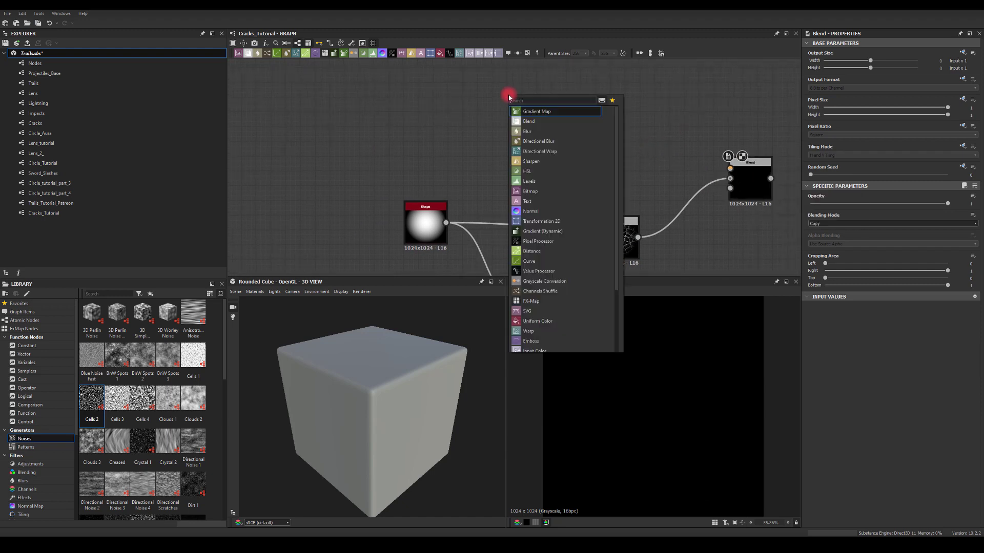
type("shape")
left_click(534, 127)
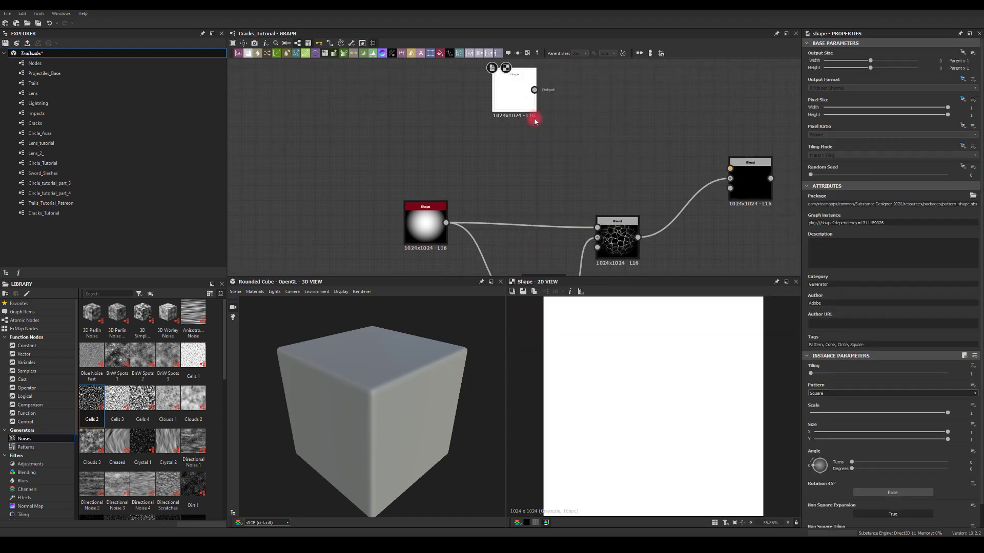
left_click(825, 398)
left_click(818, 414)
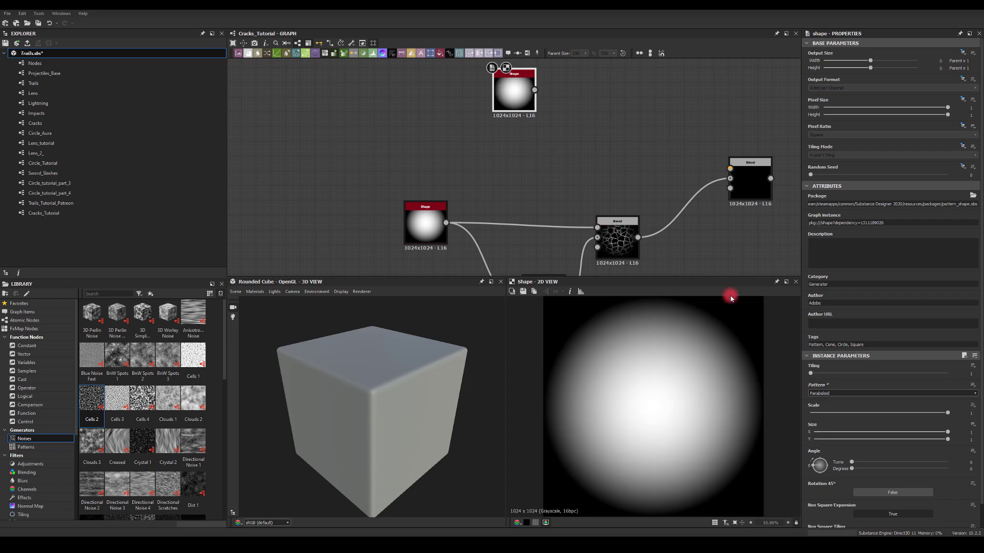
left_click_drag(946, 415, 917, 413)
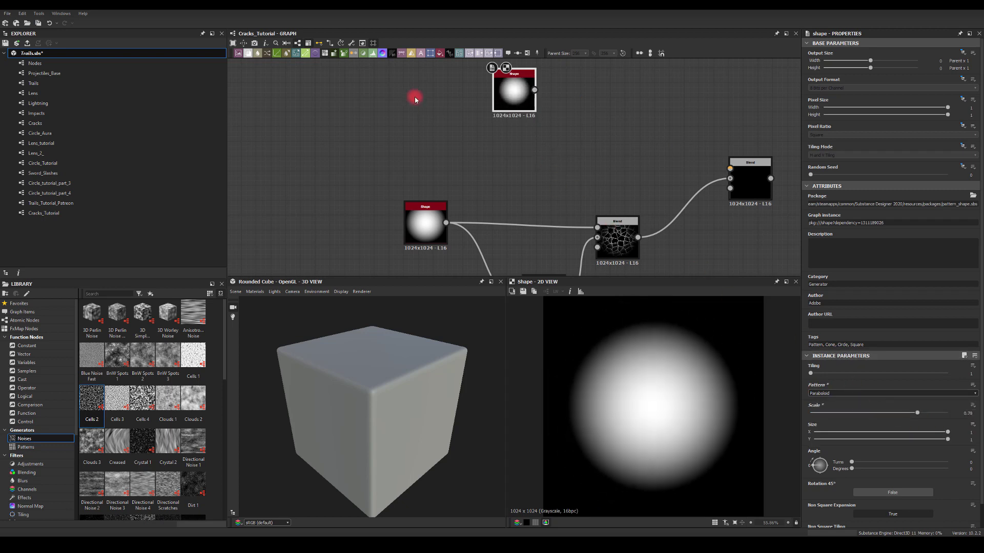
- Feed the second Shape node into a new Levels node and the Levels output into a new Warp node
middle_click_drag(538, 108, 516, 147)
left_click_drag(514, 132, 656, 134)
left_click(588, 138)
type("warp")
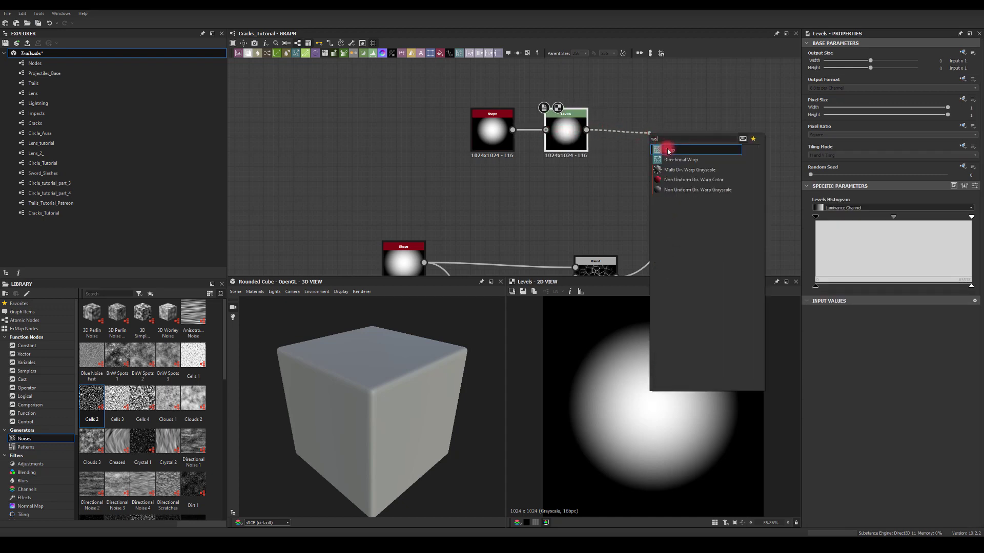
left_click(668, 150)
- Drive the Warp node's gradient input with a new Perlin Noise node and set the Warp Intensity to 5
left_click(553, 198)
key("space")
type("perlin")
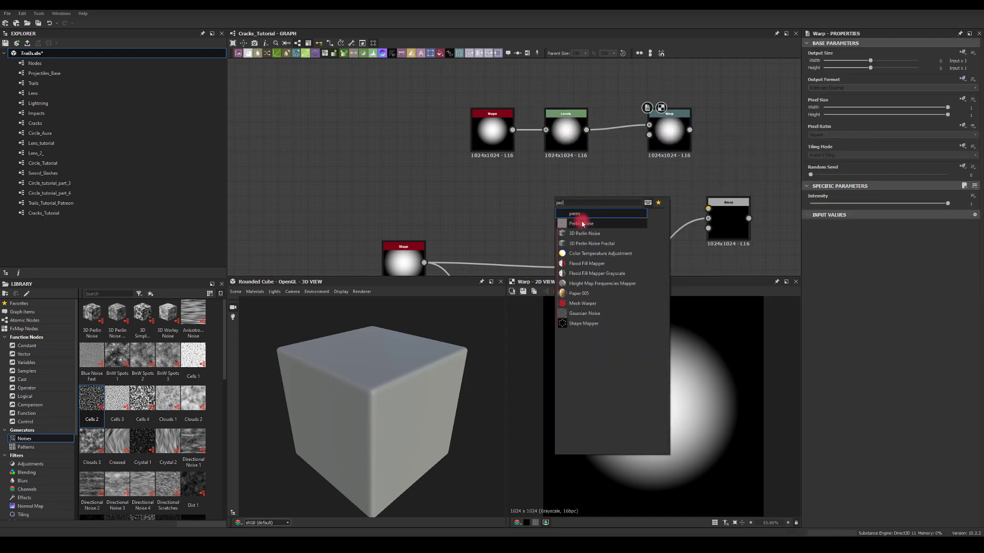
left_click(582, 219)
left_click_drag(570, 202, 647, 160)
left_click(966, 207)
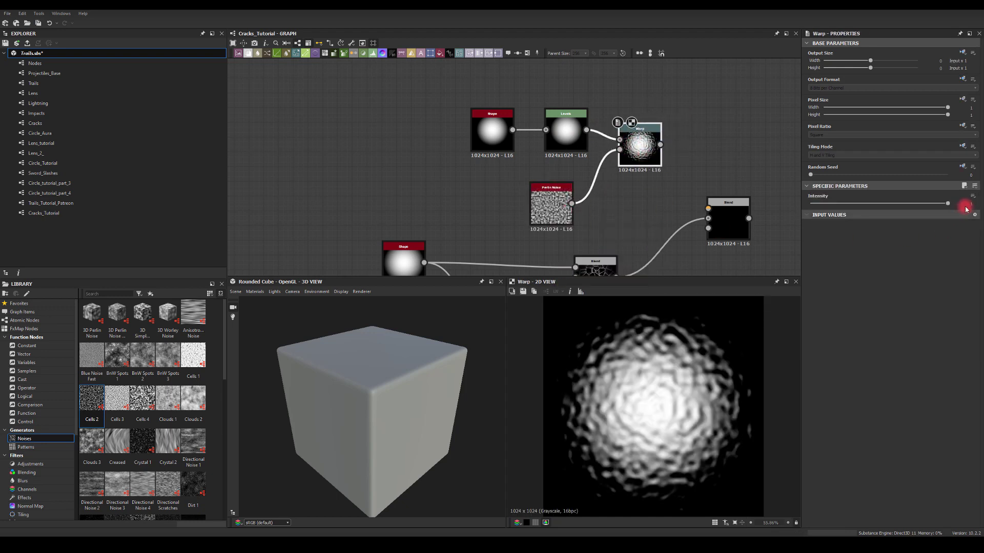
type("5")
key("Return")
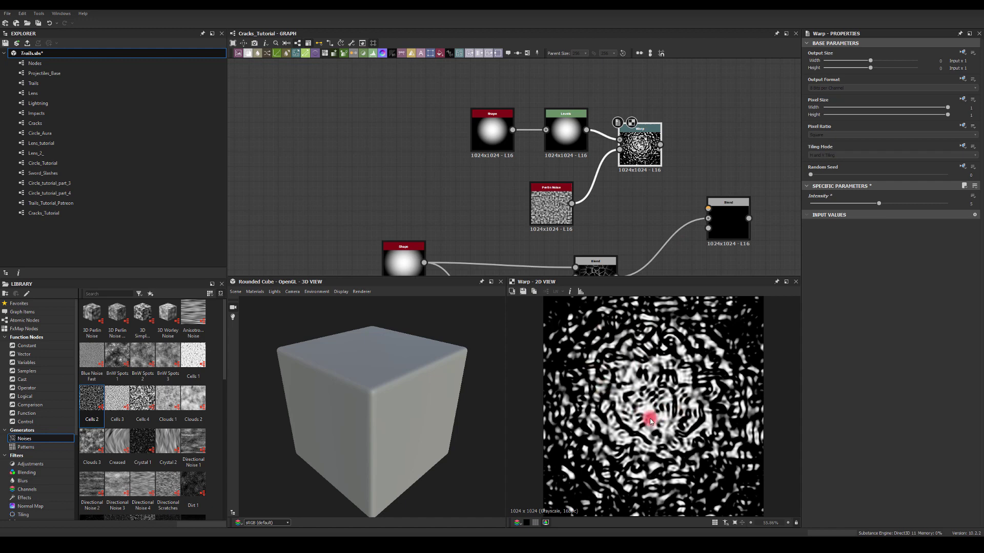
- Tighten the gradient in the Levels node: darken the midtones, raise the black level to about half and lower the white level slightly
left_click(563, 134)
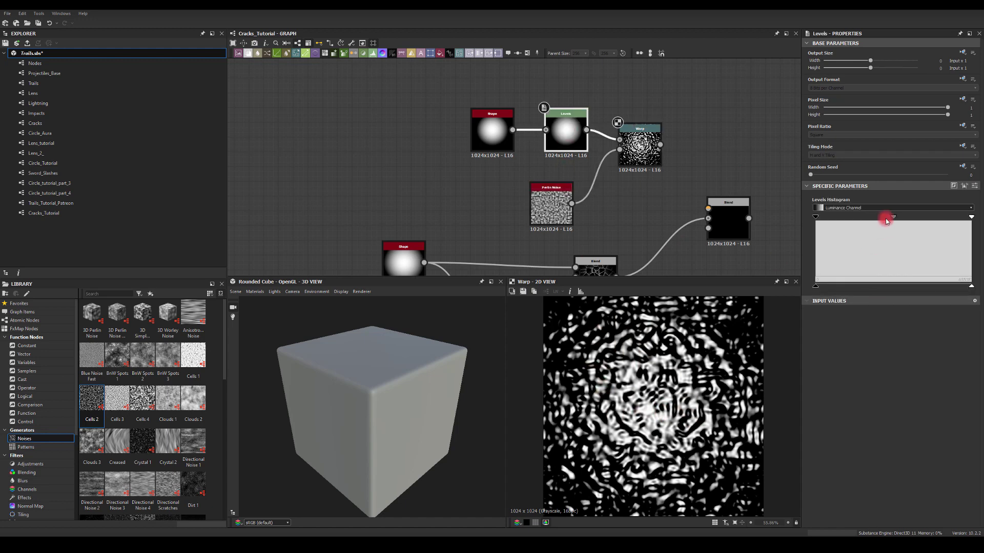
mouse_move(893, 219)
left_mouse_down()
mouse_move(881, 217)
mouse_move(897, 218)
left_mouse_up()
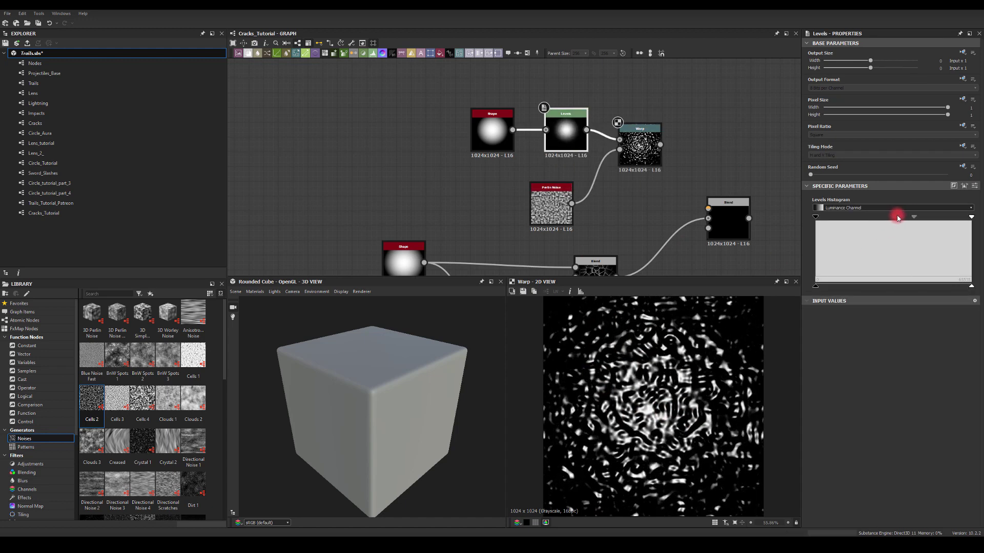
left_click_drag(814, 219, 893, 218)
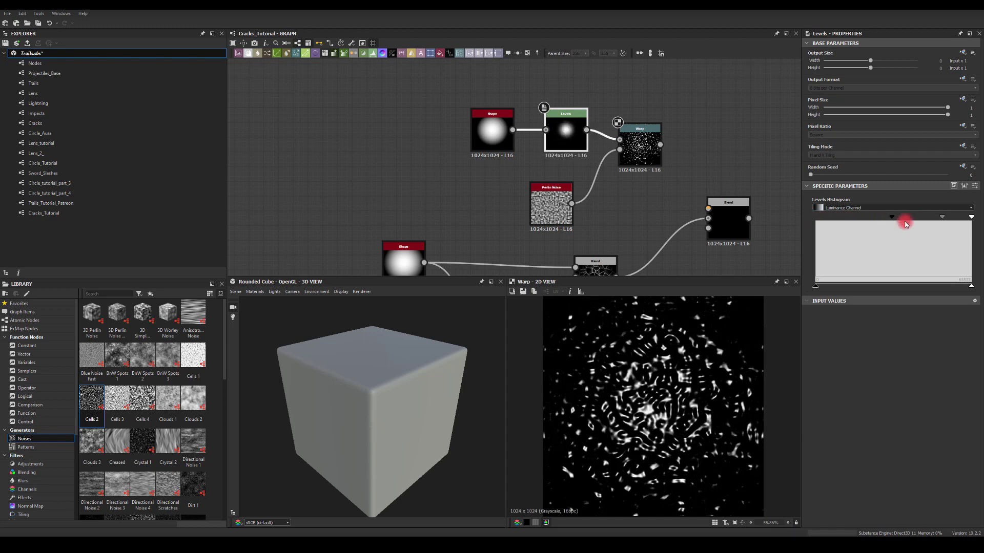
left_click_drag(970, 219, 957, 214)
- Set the Perlin Noise to Scale 21 and Disorder 0.29, and the Warp Intensity to about 8.5
left_click(548, 194)
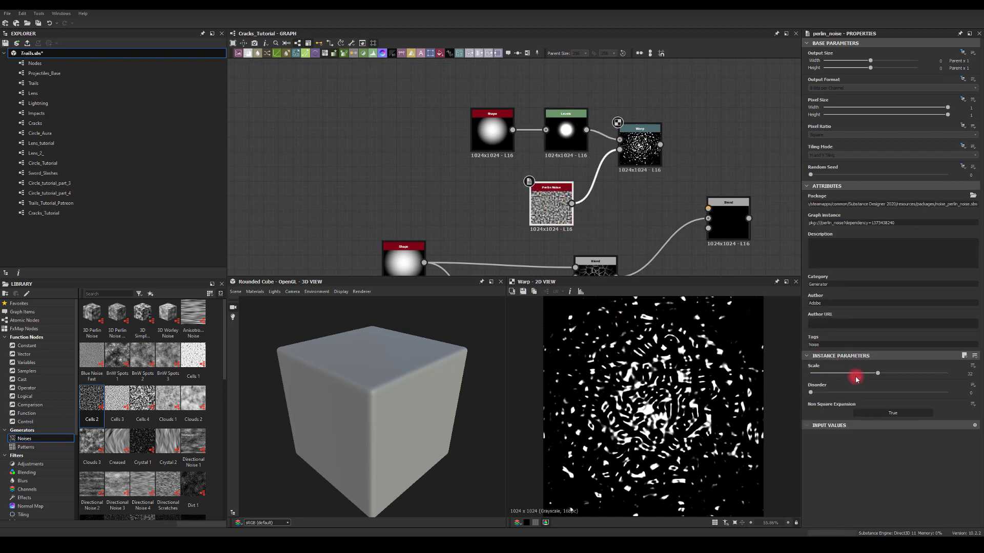
mouse_move(856, 379)
left_mouse_down()
mouse_move(835, 376)
mouse_move(856, 378)
mouse_move(807, 395)
mouse_move(851, 390)
left_mouse_up()
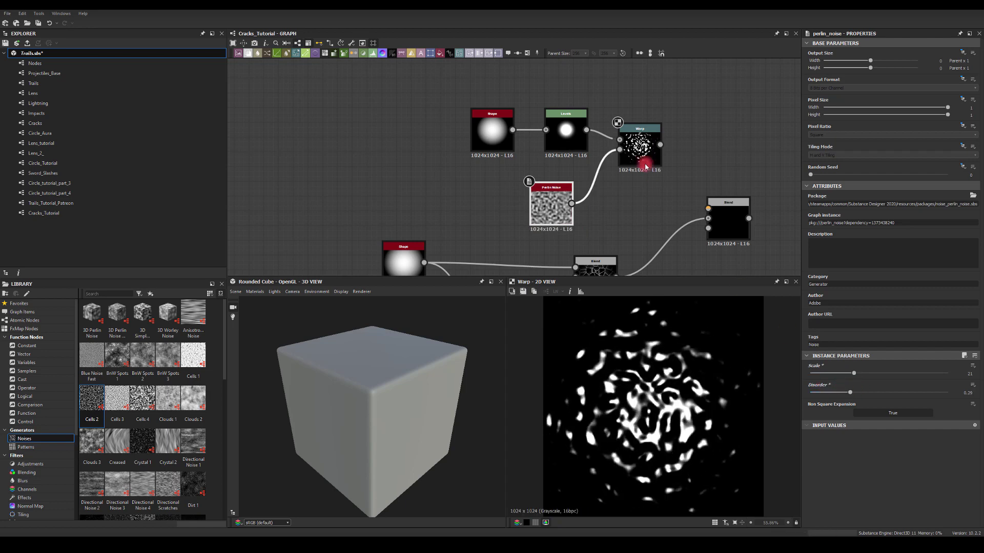
left_click(643, 147)
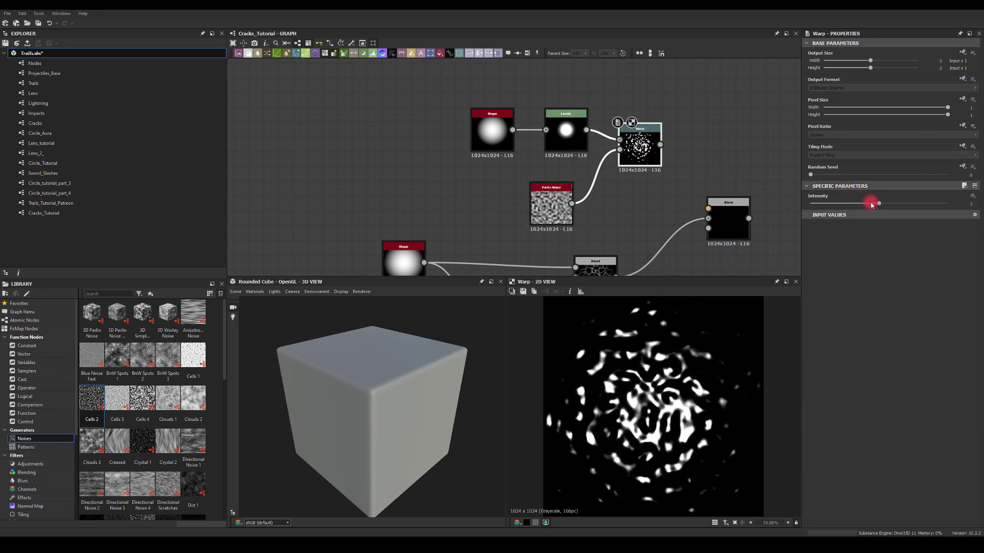
left_click_drag(872, 202, 928, 207)
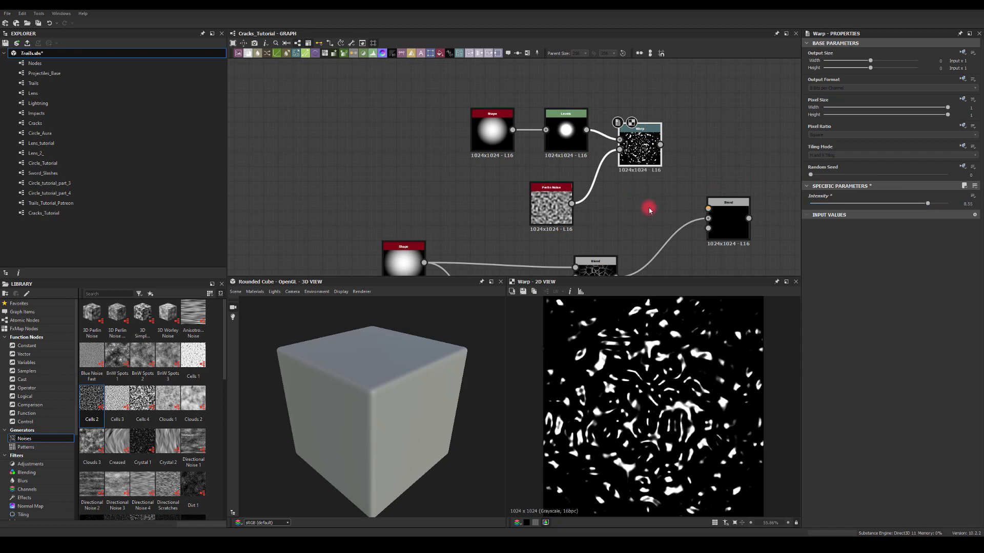
- Connect the Warp output to the second Blend node's foreground input and set its Blending Mode to Subtract
middle_click_drag(646, 209, 509, 173)
left_click_drag(522, 109, 584, 183)
left_click(584, 182)
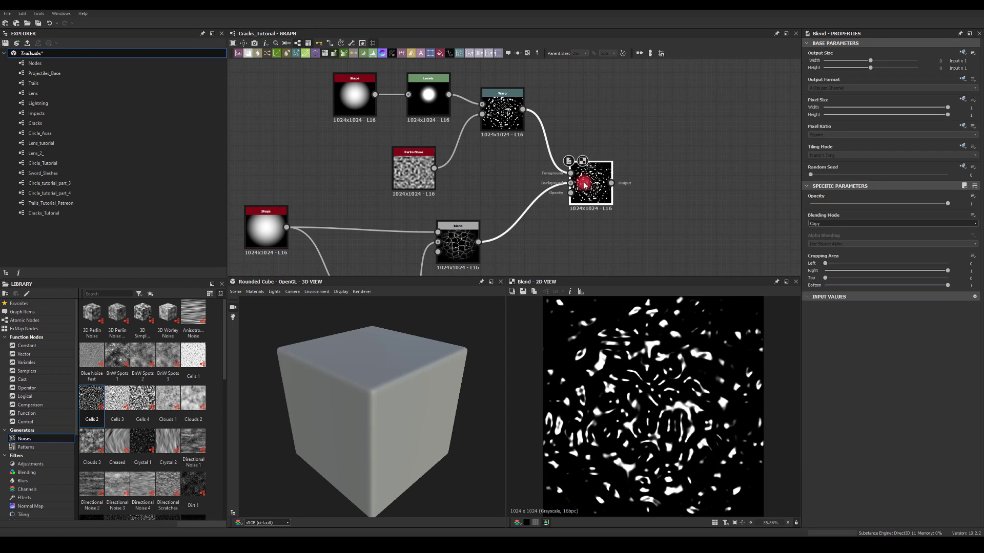
left_click(818, 224)
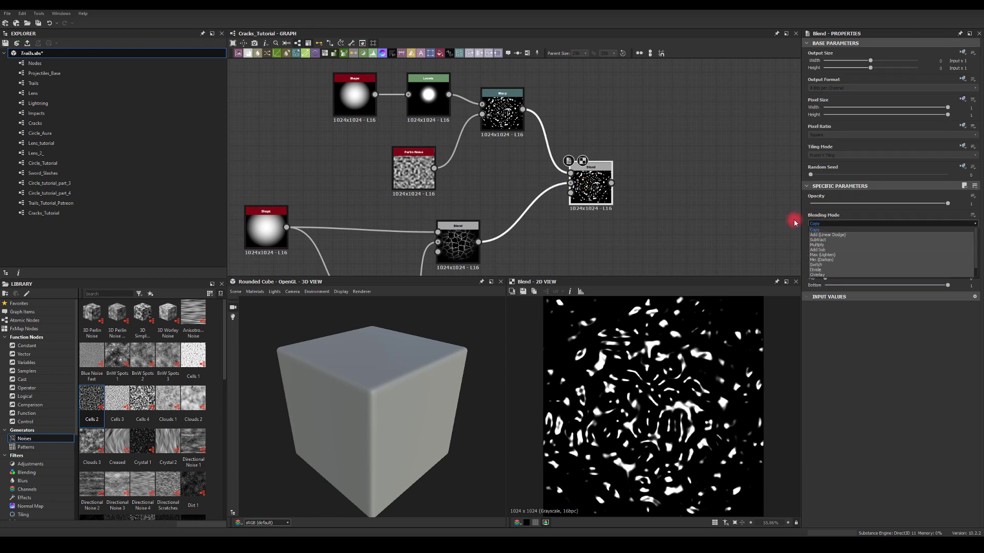
left_click(818, 240)
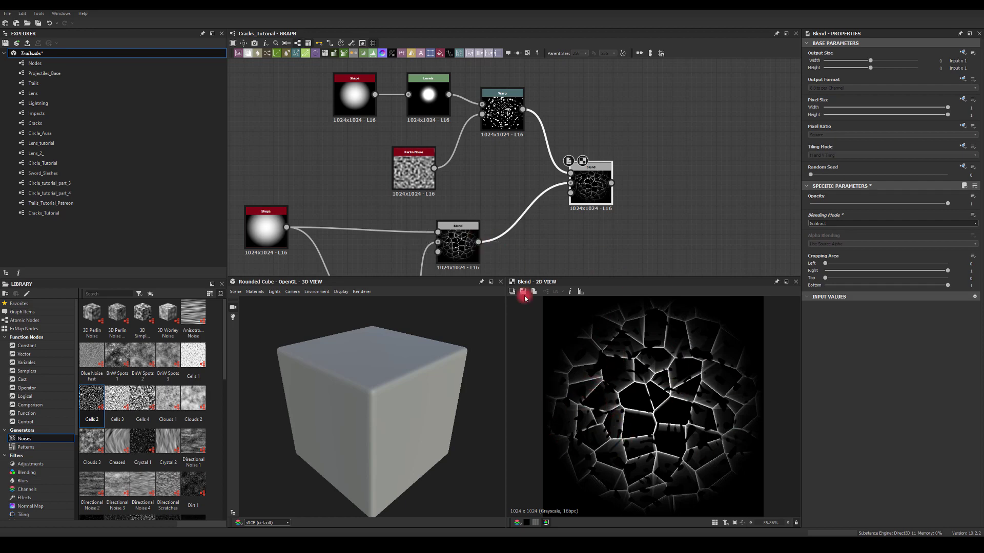
- Lower the Perlin Noise node's Scale to 14 while previewing the second Blend node
left_click(419, 167)
mouse_move(851, 376)
left_mouse_down()
mouse_move(831, 375)
mouse_move(840, 376)
left_mouse_up()
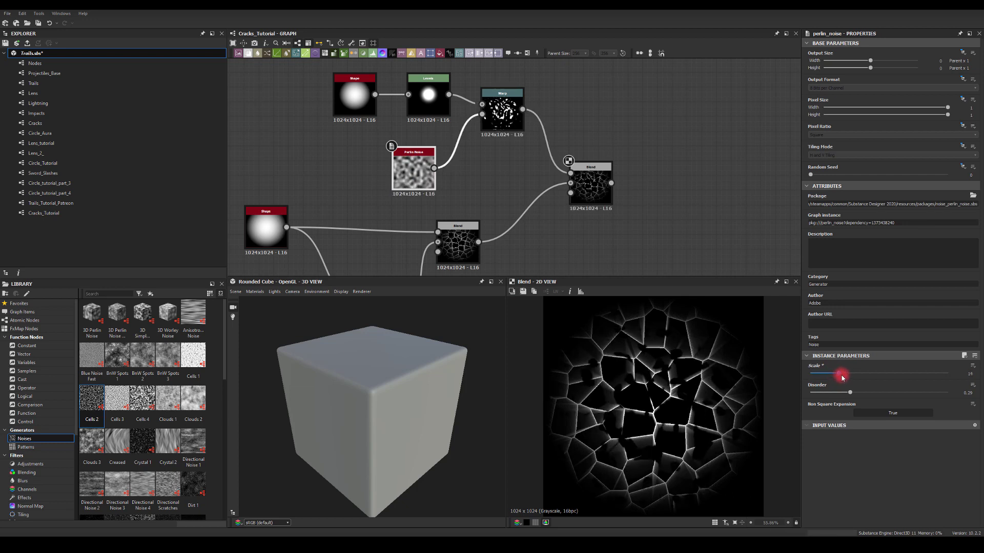
mouse_move(563, 129)
middle_mouse_down()
mouse_move(525, 133)
mouse_move(555, 139)
middle_mouse_up()
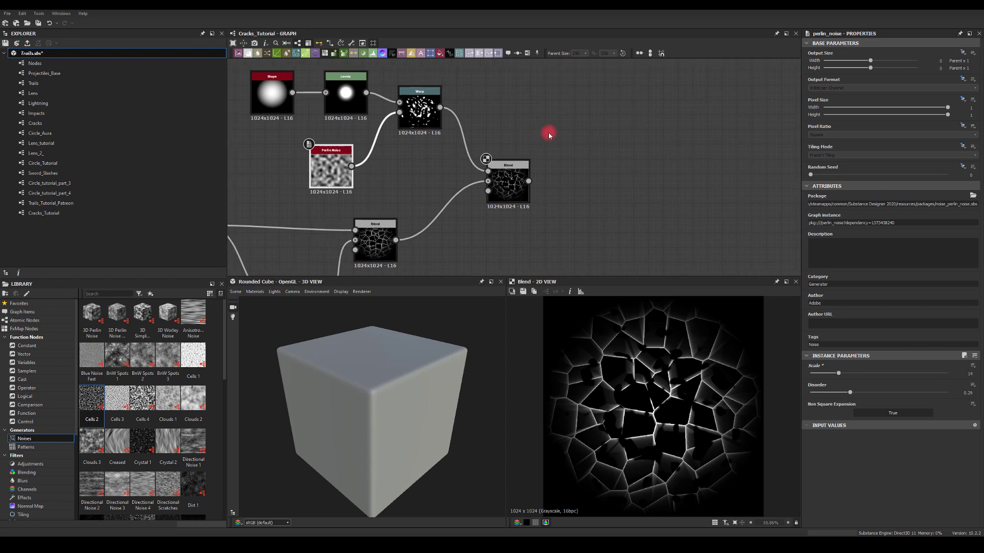
middle_click_drag(529, 138, 538, 116)
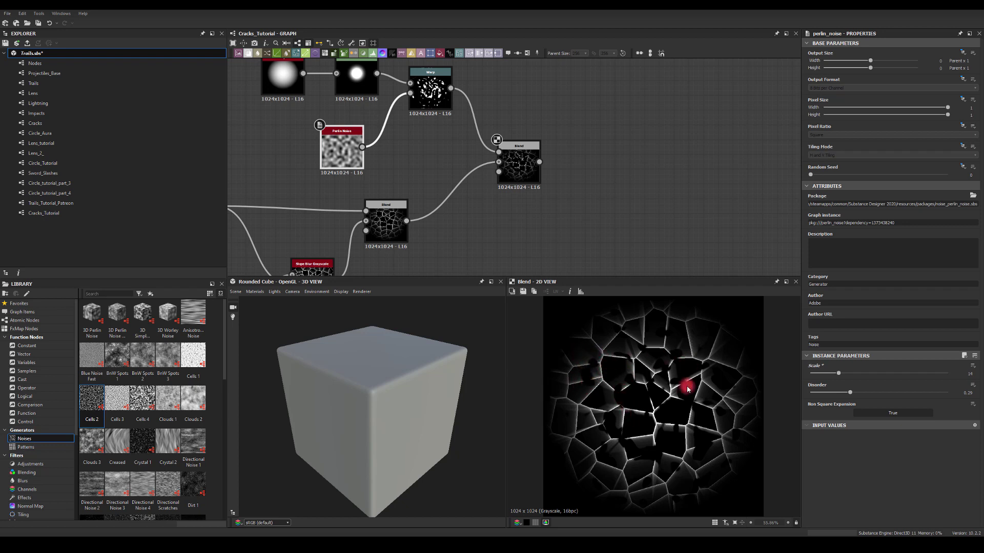
- Move the second Blend node further right and feed the Warp output into a new Radial Blur Grayscale node followed by a Levels node
middle_click_drag(588, 125, 599, 156)
left_click_drag(527, 193, 631, 195)
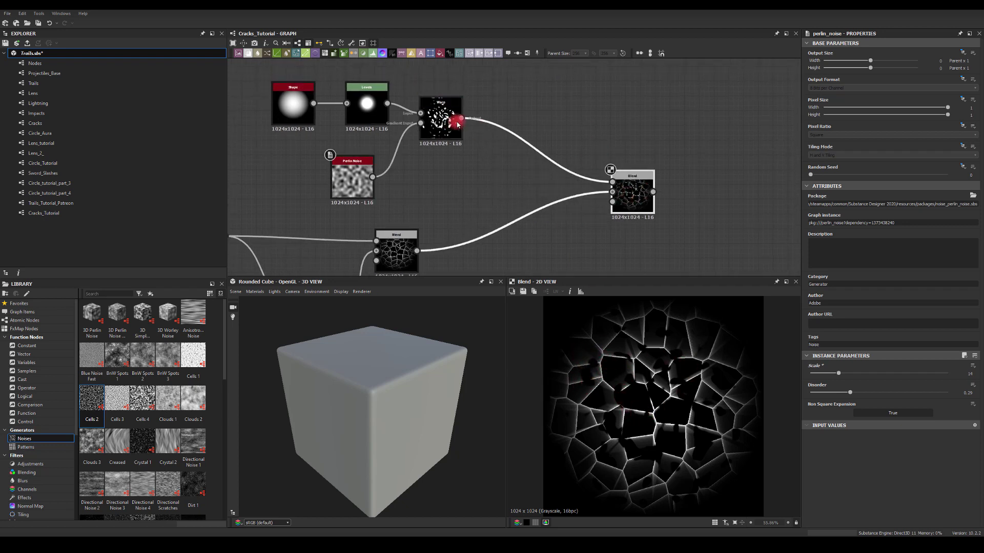
left_click_drag(463, 118, 619, 119)
type("ra")
left_click(595, 106)
type("le")
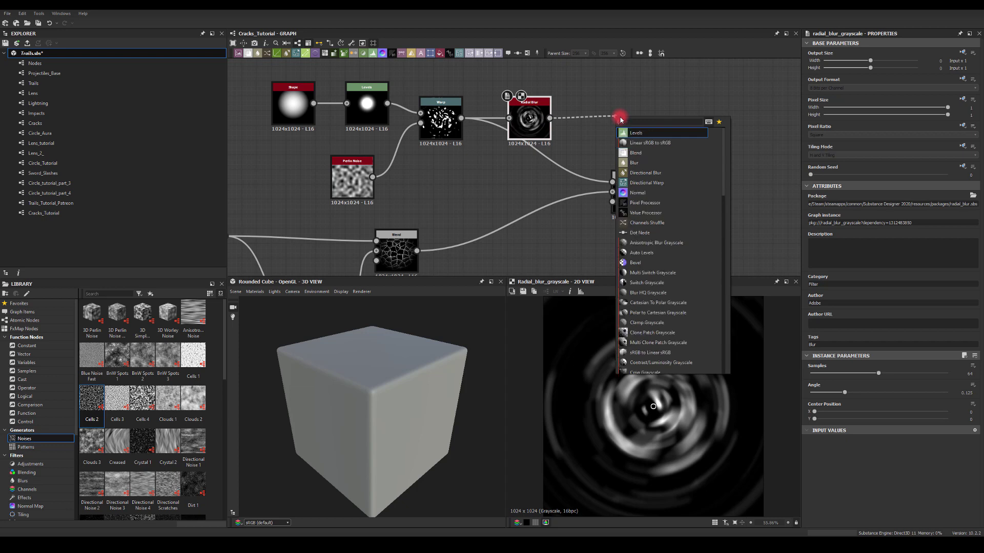
left_click(637, 132)
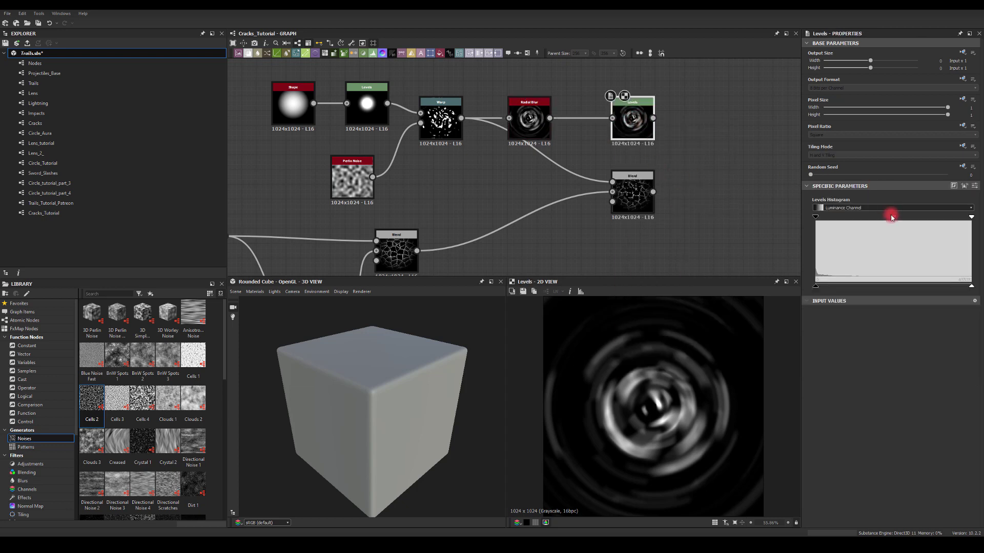
- Adjust the Levels node after the Radial Blur, raising the black level slightly and brightening the midtones
left_click_drag(891, 218, 888, 218)
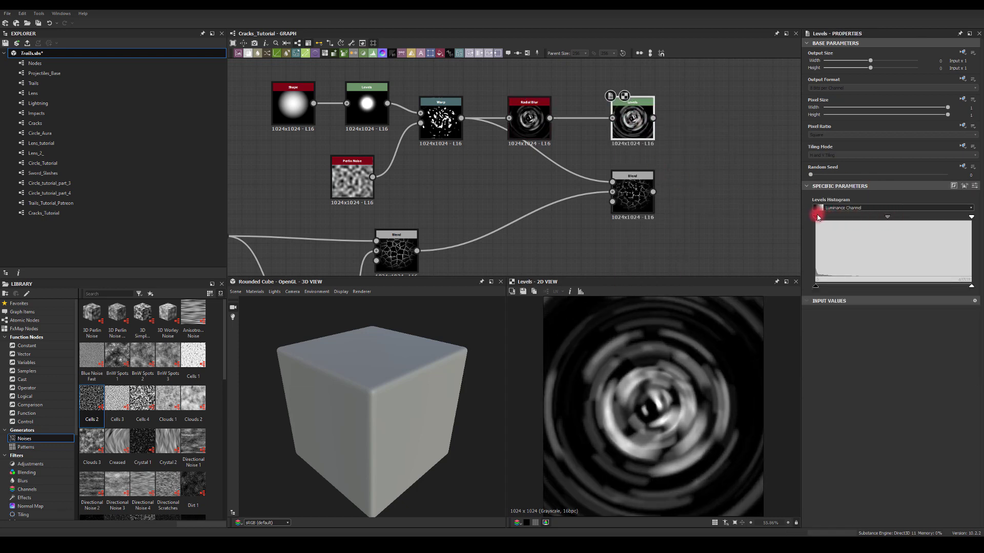
left_click_drag(817, 217, 830, 217)
mouse_move(970, 218)
left_mouse_down()
mouse_move(943, 217)
mouse_move(971, 217)
left_mouse_up()
mouse_move(895, 217)
left_mouse_down()
mouse_move(880, 217)
mouse_move(892, 218)
left_mouse_up()
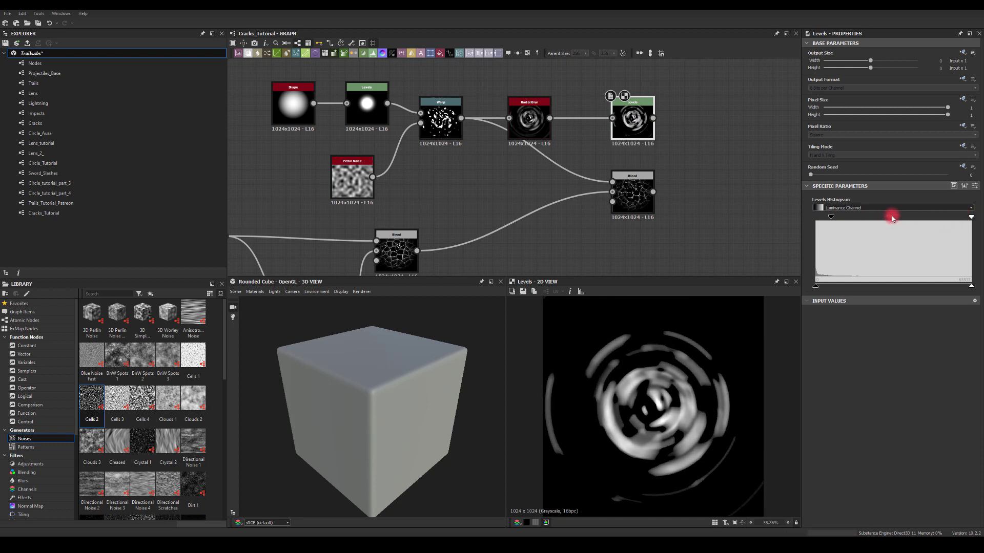
- Raise the Radial Blur Grayscale node's Samples to 128
left_click(528, 115)
left_click_drag(878, 373, 946, 373)
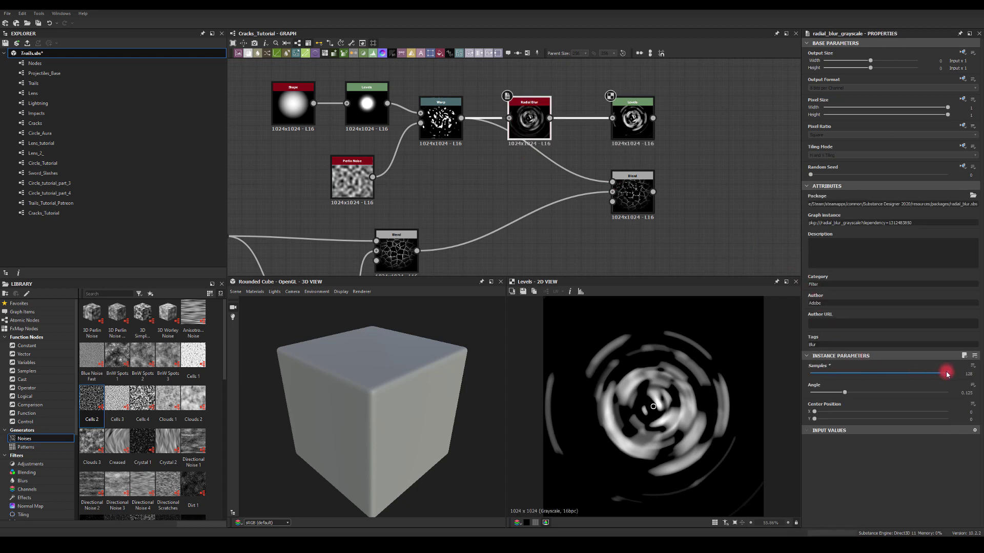
- Set the Radial Blur's Angle to 0.11 and replace the Warp with the Levels output as the second Blend's foreground, tidying both nodes' spacing
mouse_move(844, 392)
left_mouse_down()
mouse_move(869, 397)
mouse_move(815, 392)
mouse_move(840, 395)
left_mouse_up()
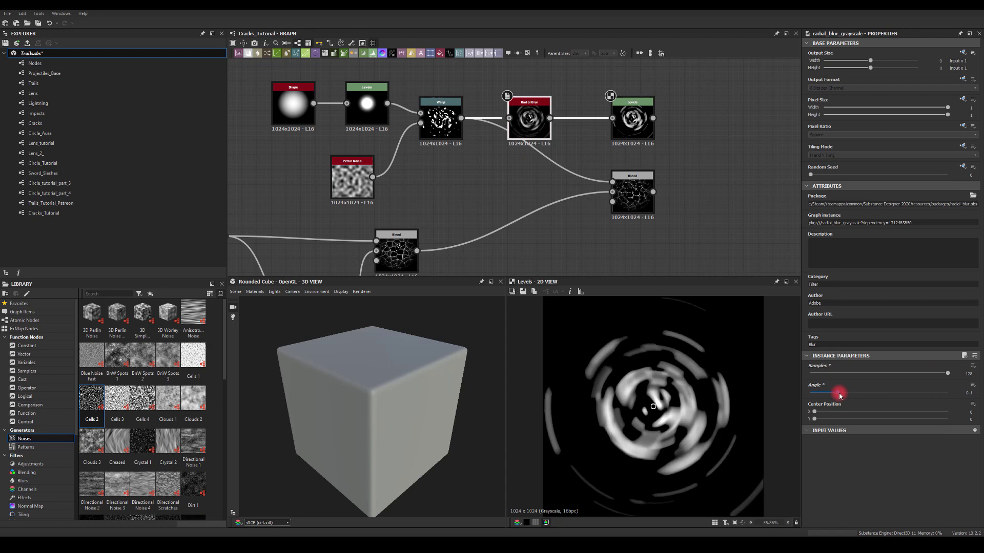
left_click_drag(631, 176, 719, 176)
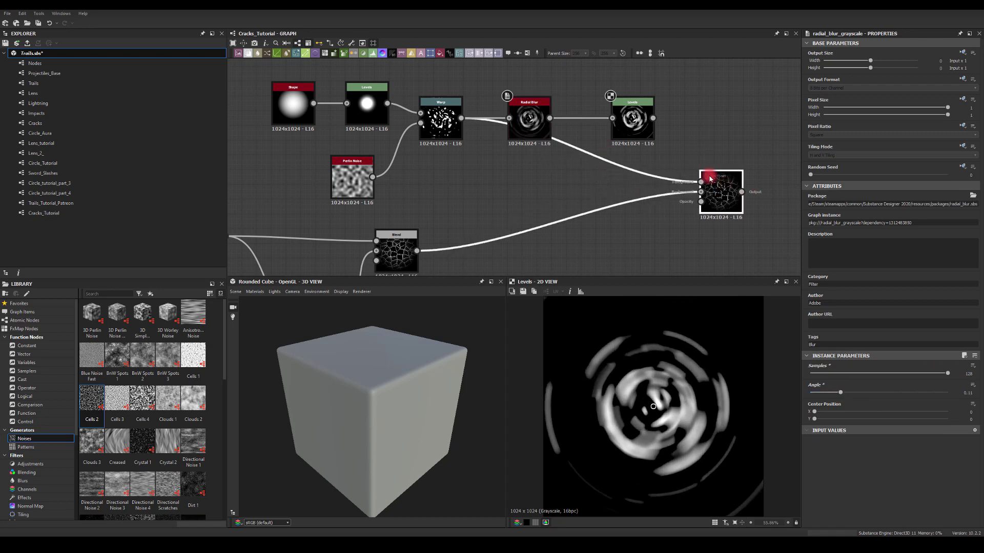
left_click_drag(653, 118, 701, 182)
double_click(717, 194)
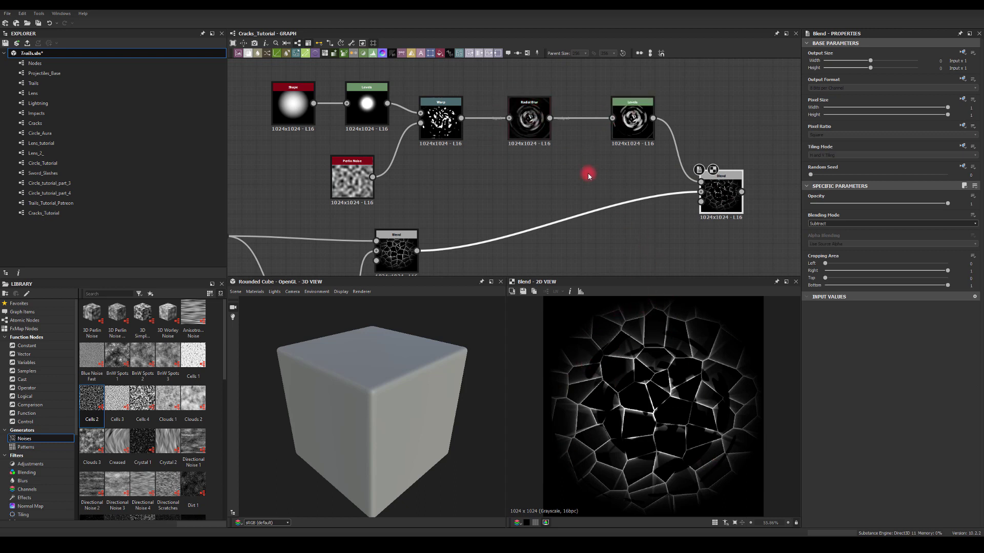
left_click_drag(633, 115, 601, 116)
- Add a Blur HQ Grayscale node after the second Blend, with Intensity 1 and Quality 1, and align it beside the Blend
middle_click_drag(713, 127, 558, 129)
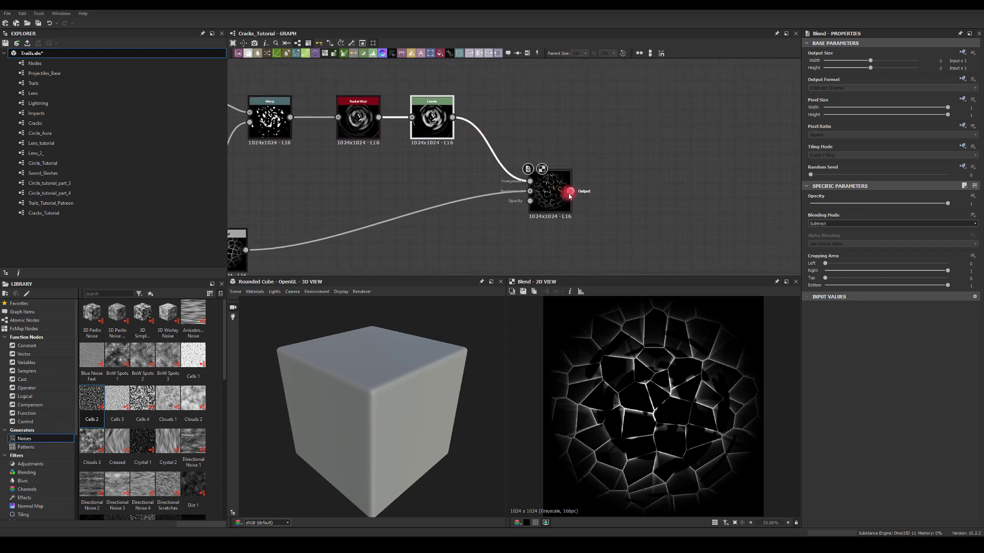
left_click_drag(570, 194, 676, 213)
type("bl")
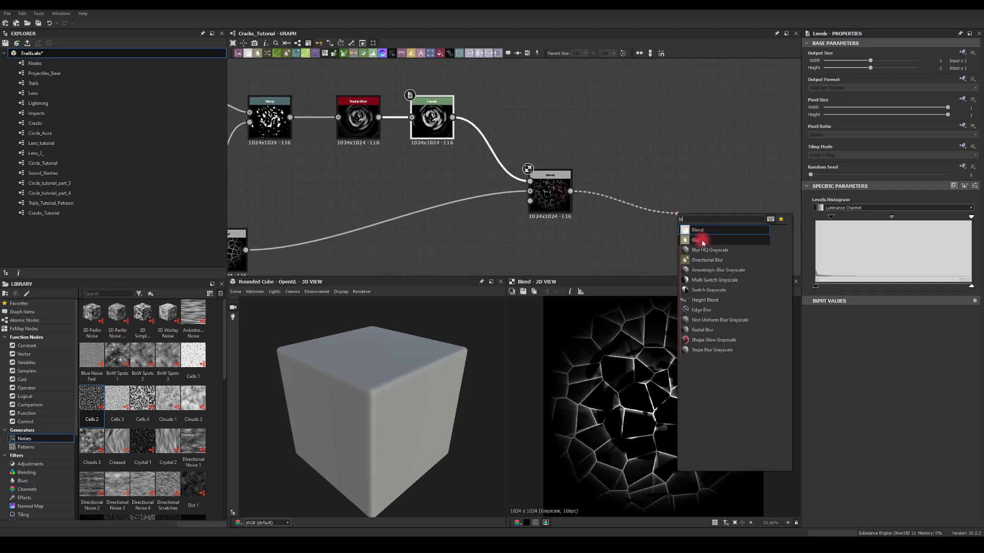
left_click(701, 250)
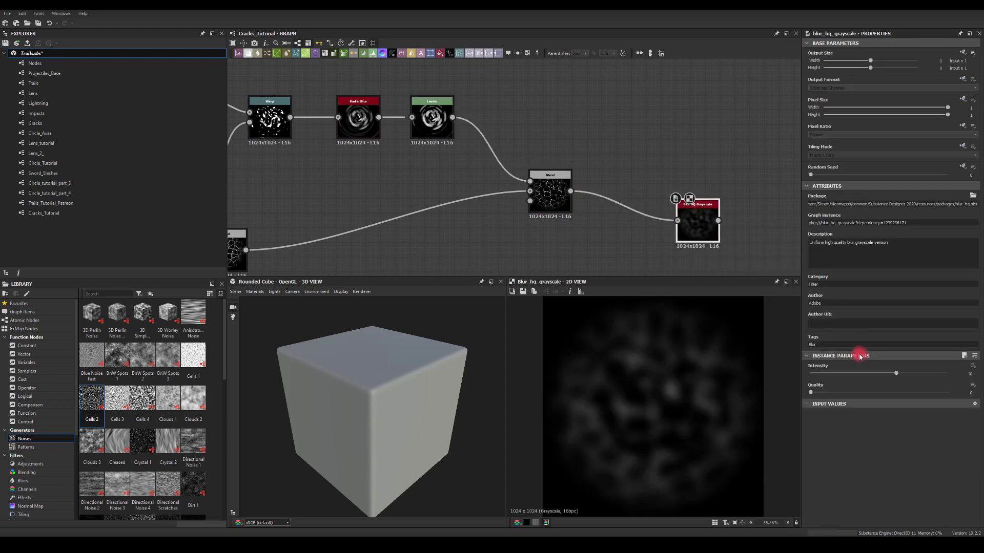
left_click_drag(844, 375, 967, 388)
type("1")
key("Return")
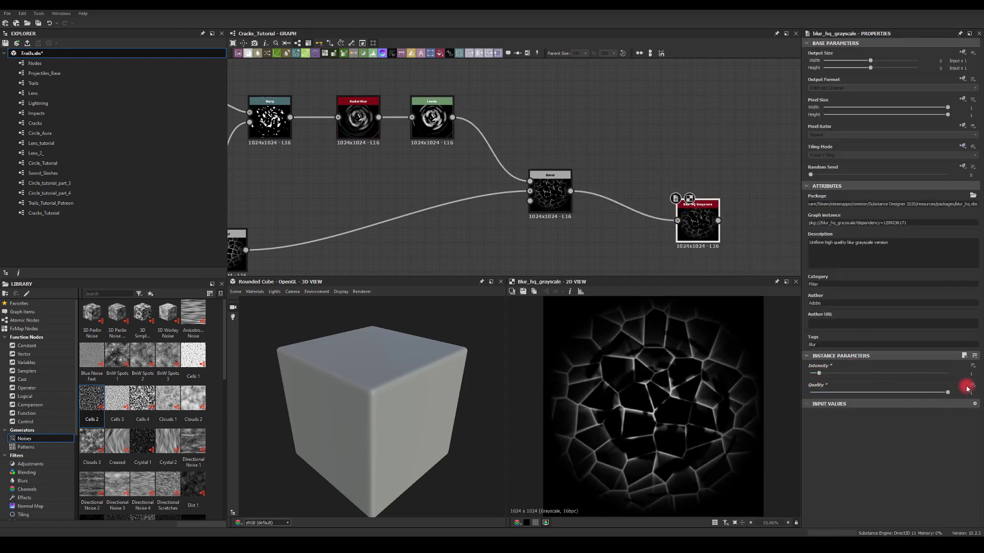
left_click_drag(698, 227, 640, 199)
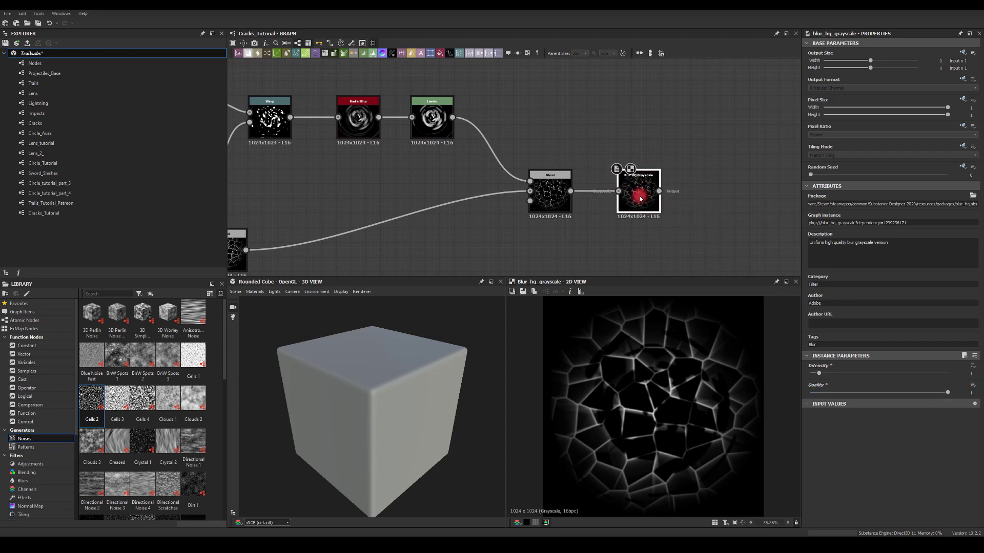
- Feed the Blur HQ Grayscale output into the background of a new third Blend node
middle_click_drag(667, 142, 593, 142)
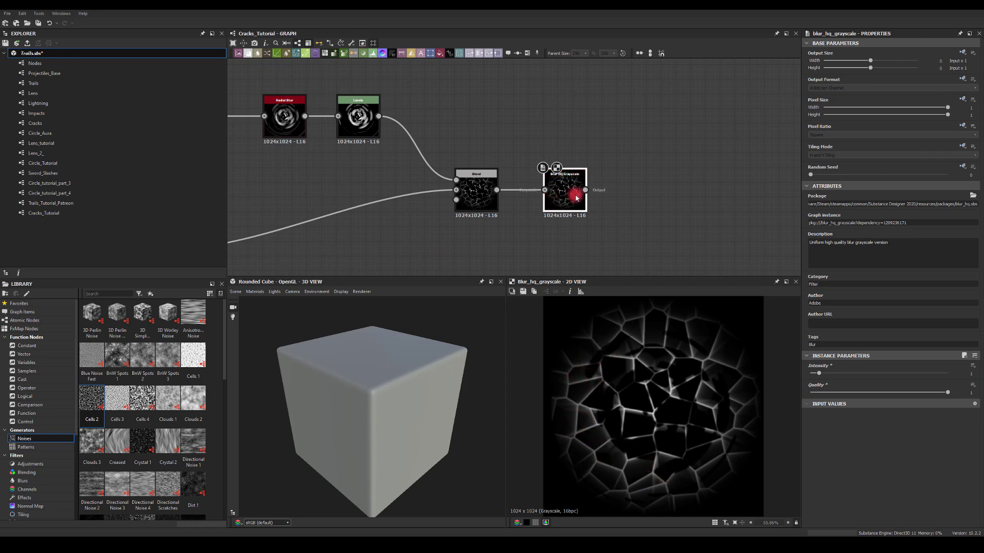
left_click_drag(585, 190, 741, 156)
left_click(695, 171)
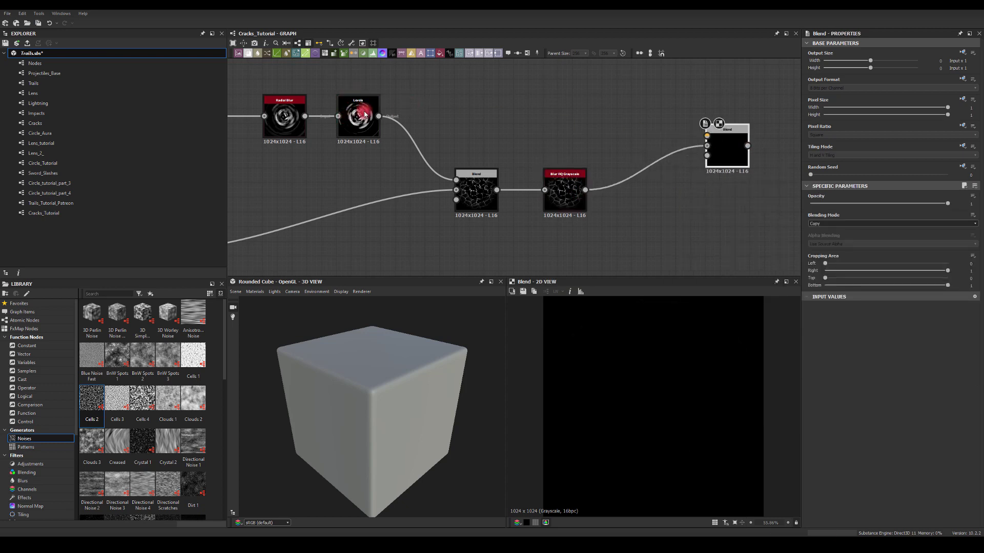
- Branch the output of the Levels node after the Radial Blur into a new Slope Blur Grayscale node
middle_click_drag(441, 89, 421, 124)
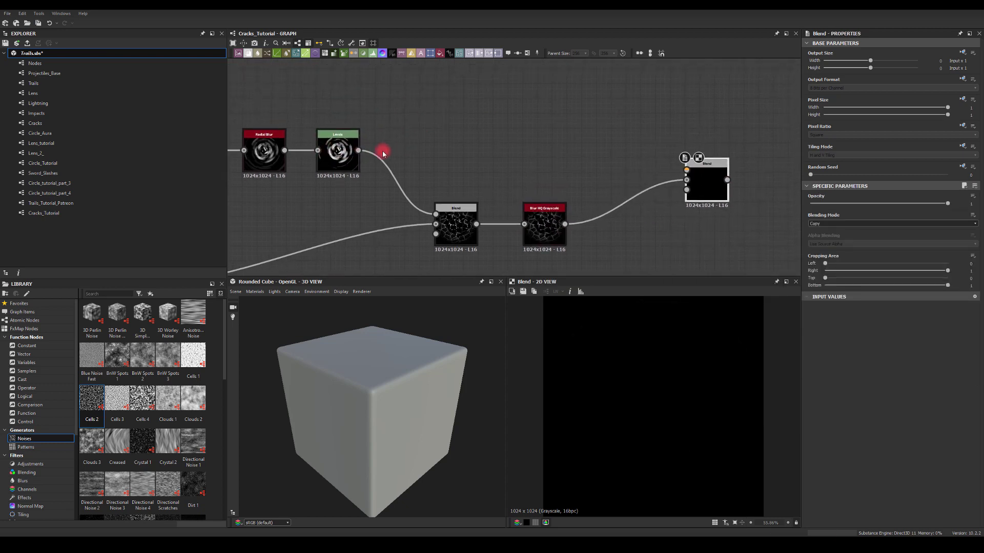
left_click_drag(358, 150, 536, 107)
type("slo")
left_click(552, 123)
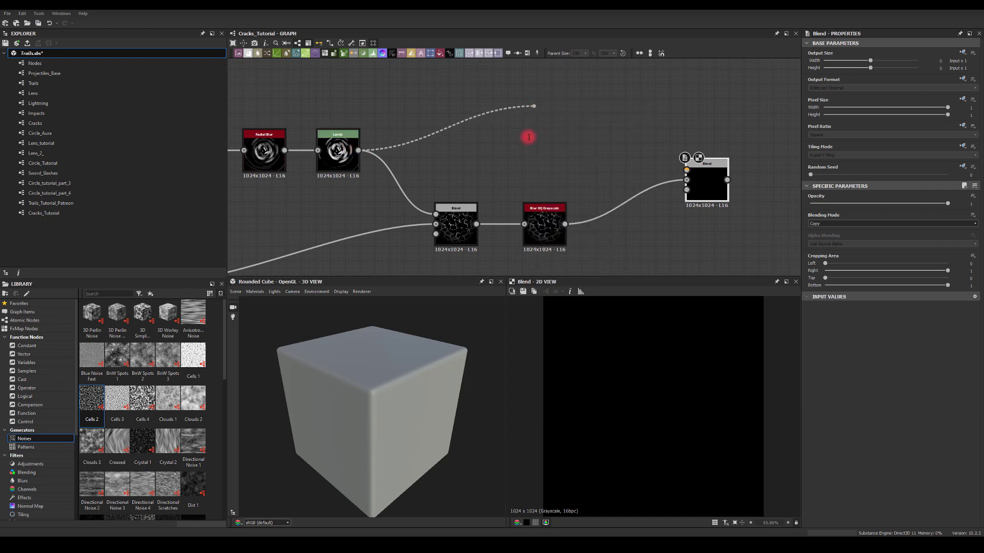
- Add a Shape node with the Paraboloid pattern and connect it to the Slope Blur Grayscale's slope input
key("space")
type("shape")
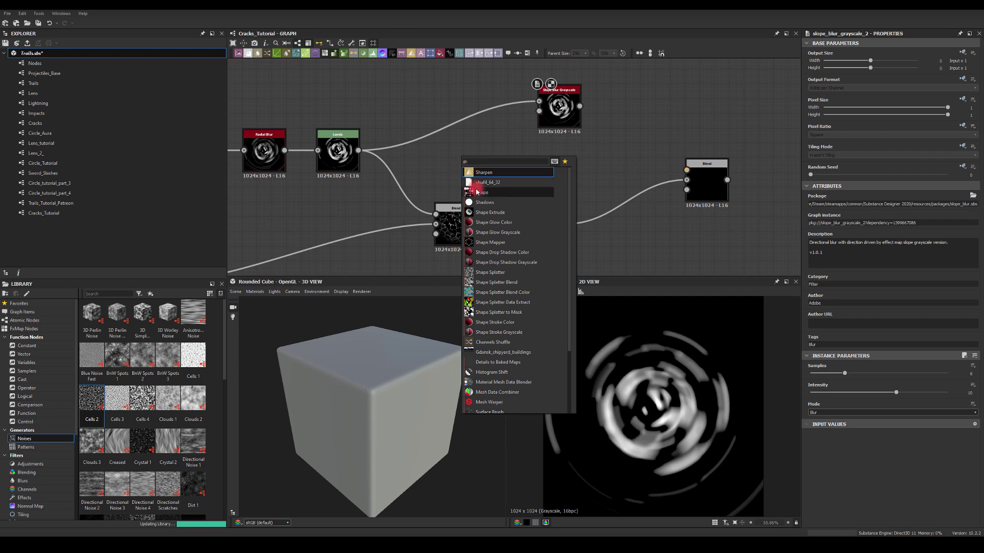
key("Return")
left_click_drag(475, 152, 539, 111)
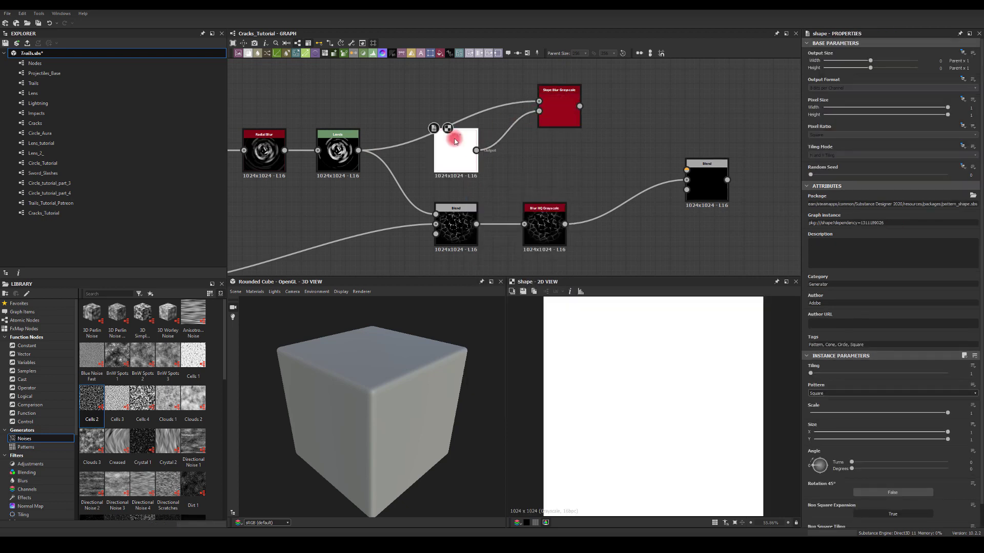
left_click(818, 394)
left_click(818, 409)
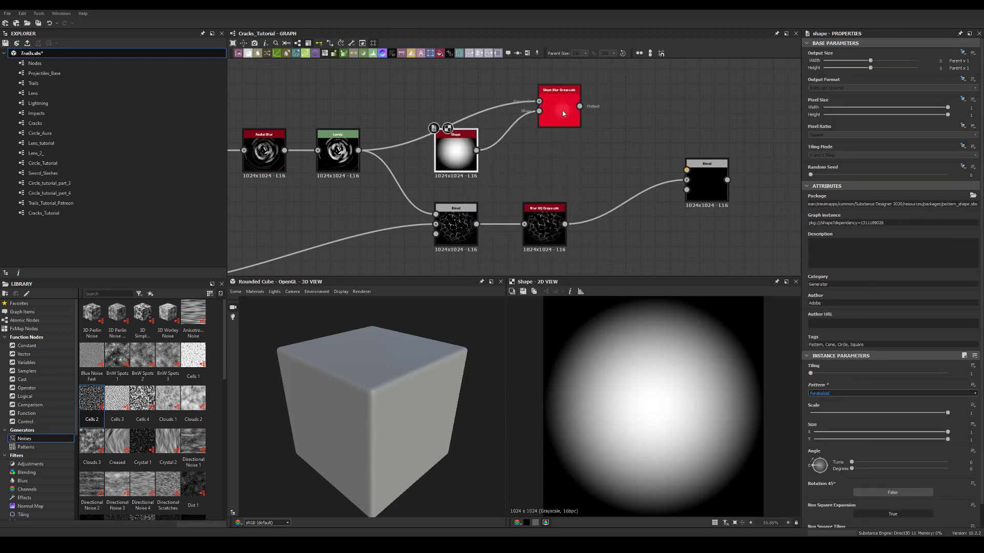
- Set the new Slope Blur Grayscale node to Samples 1 and Intensity 9 while previewing it
double_click(560, 109)
left_click_drag(845, 375, 815, 377)
mouse_move(894, 399)
left_mouse_down()
mouse_move(840, 393)
mouse_move(960, 398)
mouse_move(876, 394)
left_mouse_up()
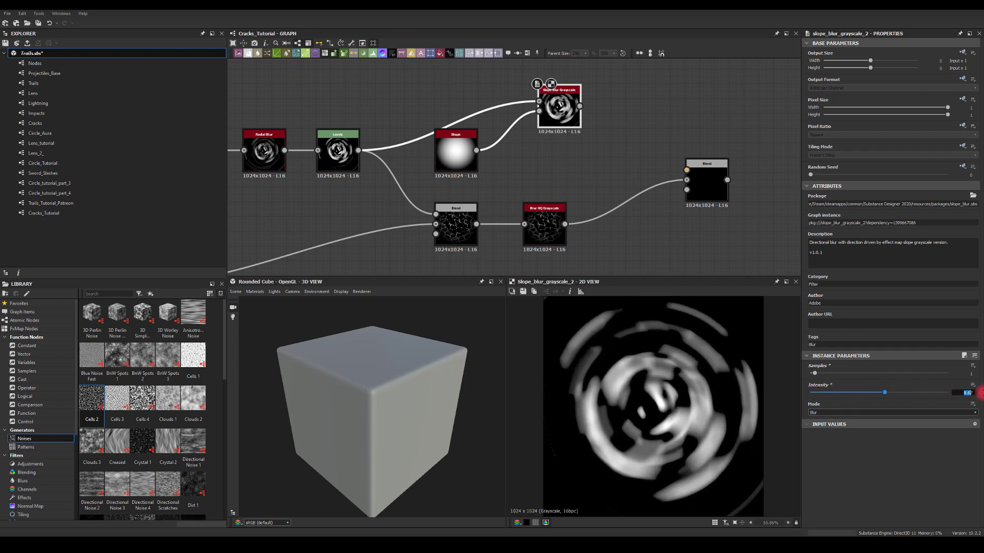
type("9")
- Try the Min and Max modes on the Slope Blur Grayscale node and return it to Blur
left_click(827, 412)
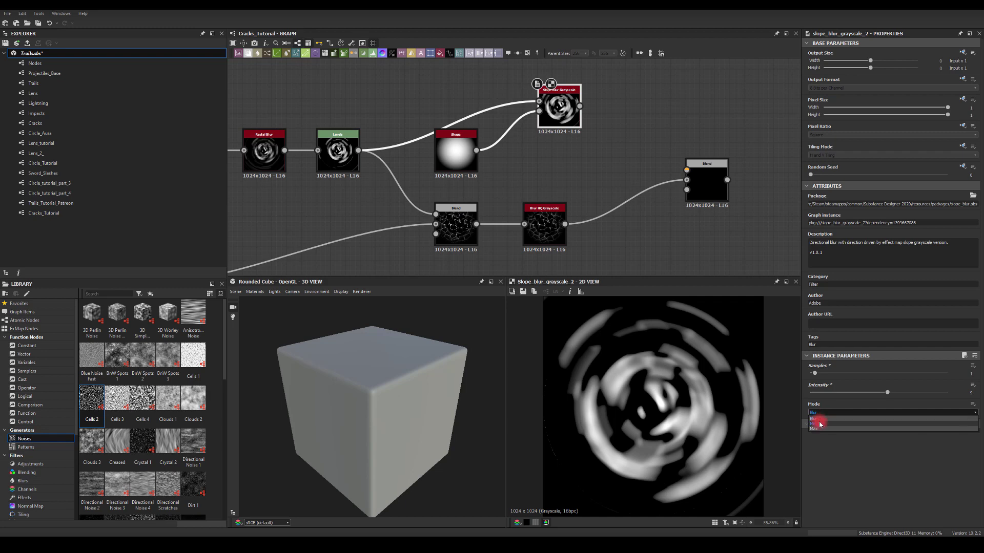
left_click(817, 423)
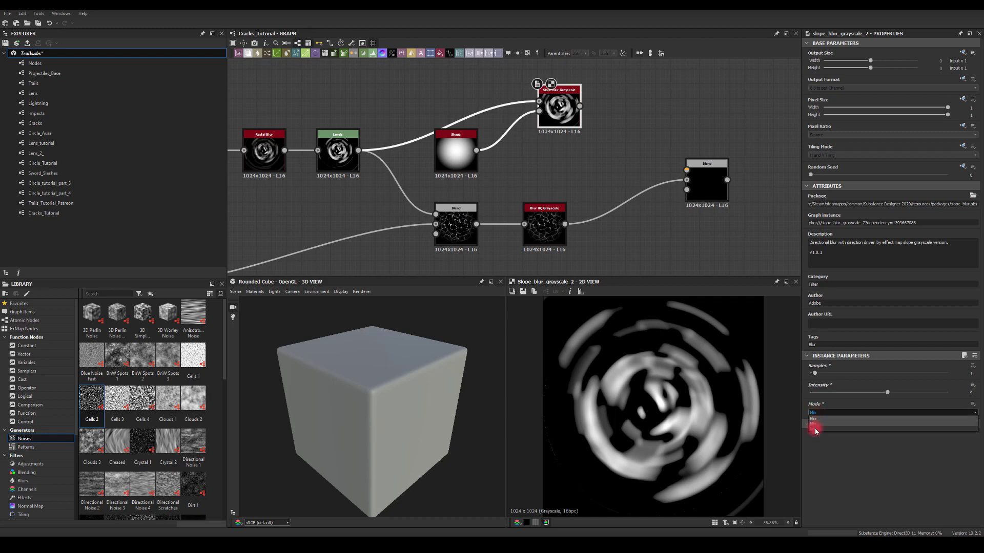
left_click(815, 429)
left_click(815, 413)
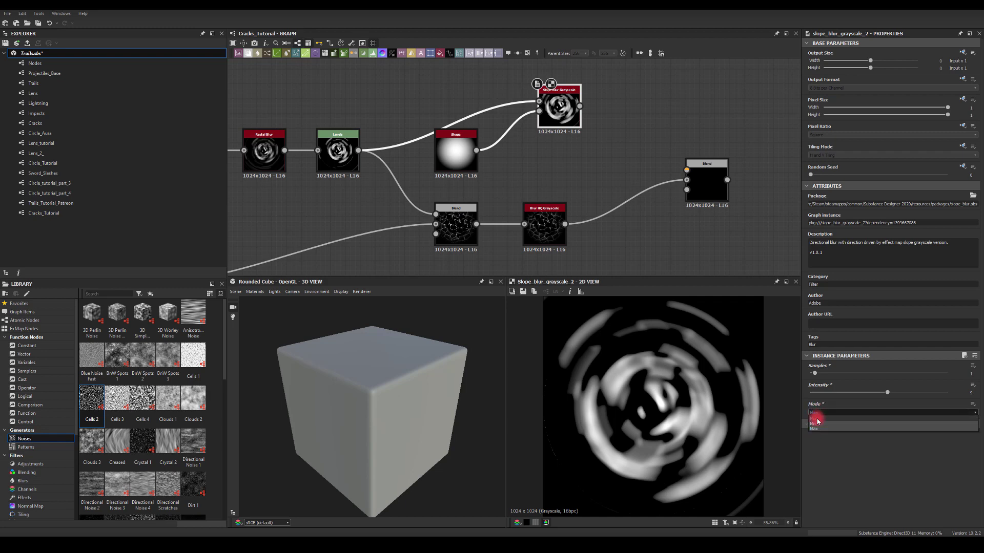
left_click(817, 419)
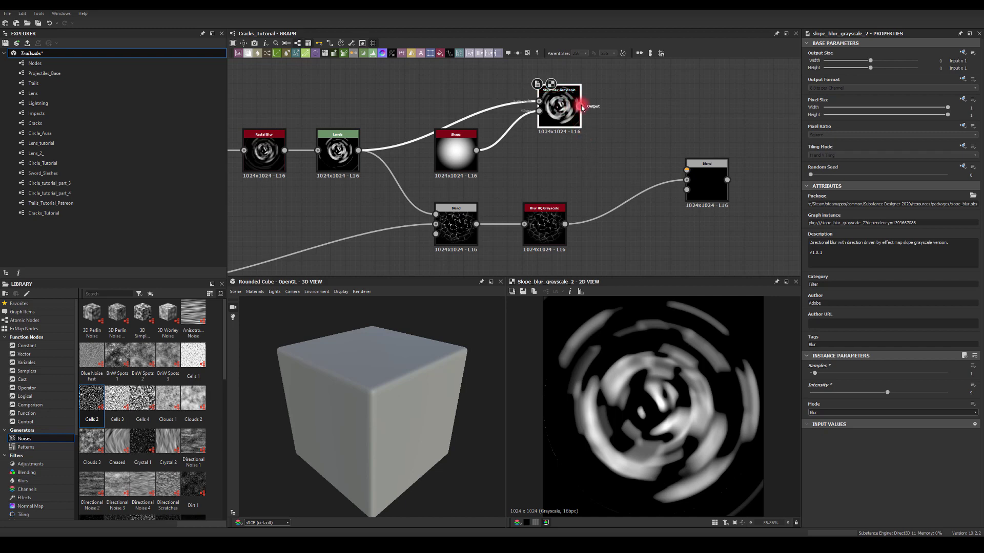
- Add a Levels node after the Slope Blur Grayscale and increase its contrast by lowering the white level and raising the black level
left_click_drag(581, 107, 657, 106)
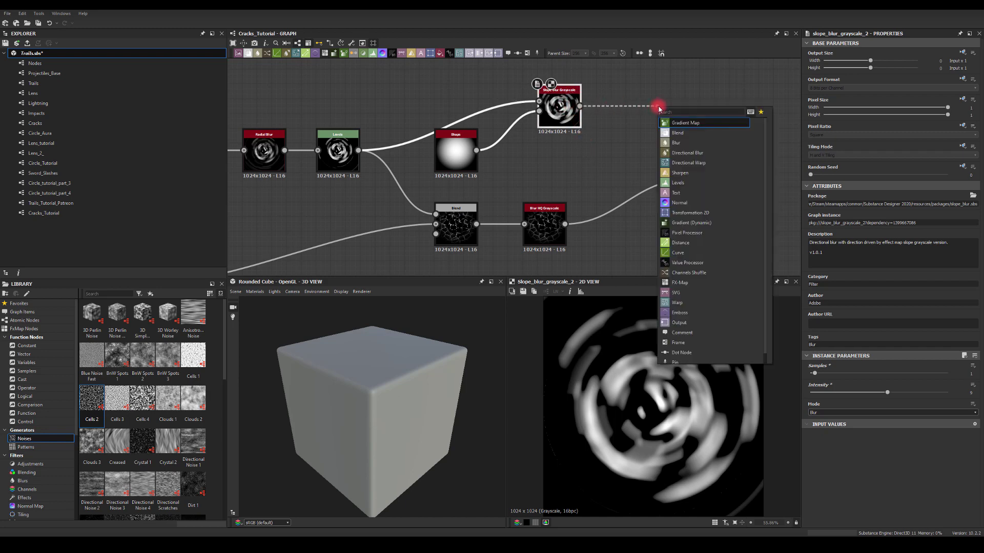
type("le")
left_click(675, 122)
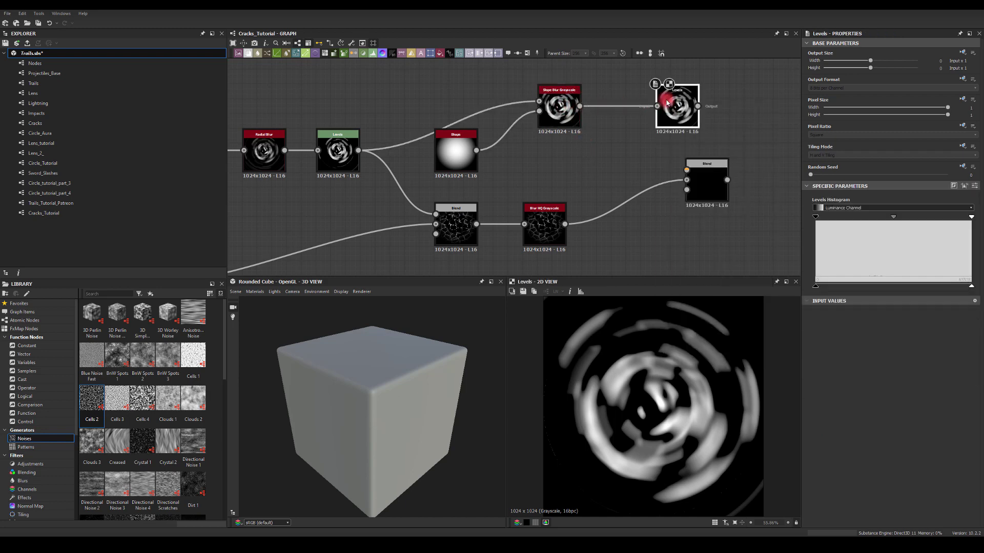
left_click(618, 322)
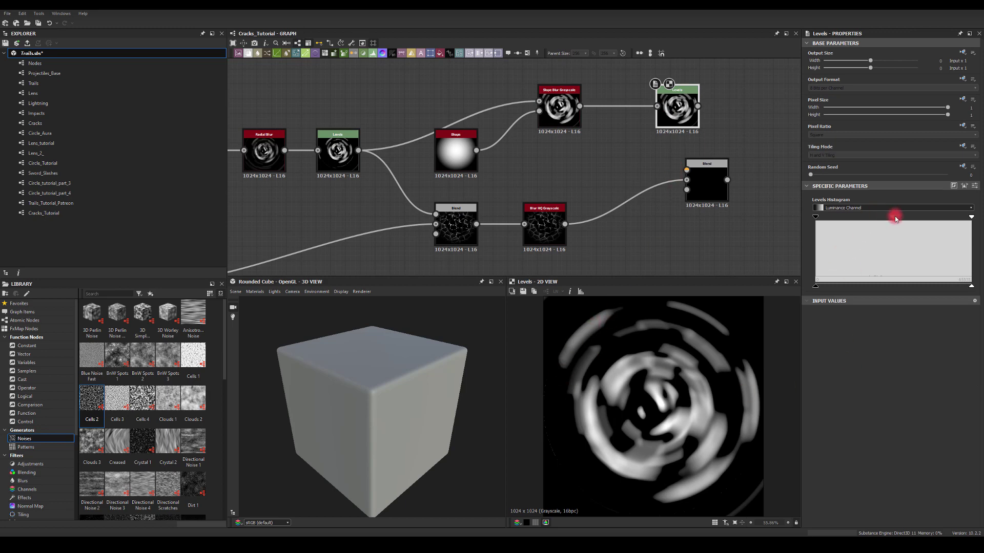
left_click_drag(895, 217, 922, 216)
left_click_drag(816, 219, 841, 218)
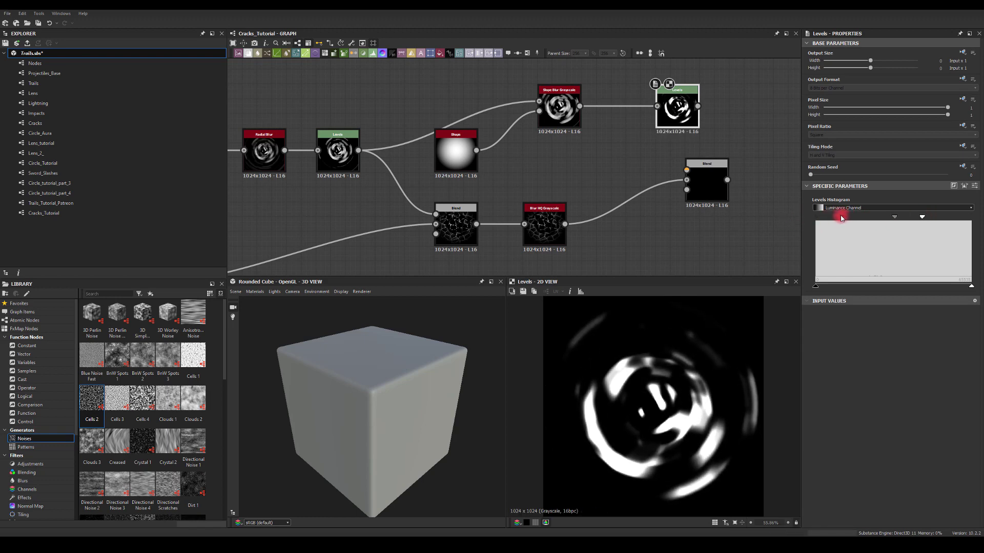
- Move the third Blend further right to make room and feed the newest Levels output into a new Warp node
middle_click_drag(667, 145, 499, 158)
left_click_drag(543, 191, 617, 191)
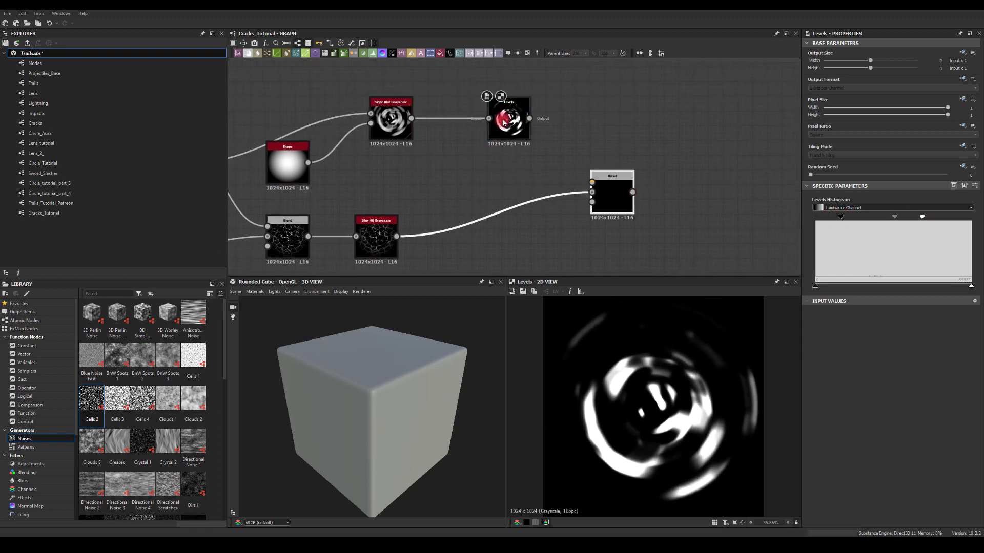
left_click_drag(504, 121, 490, 121)
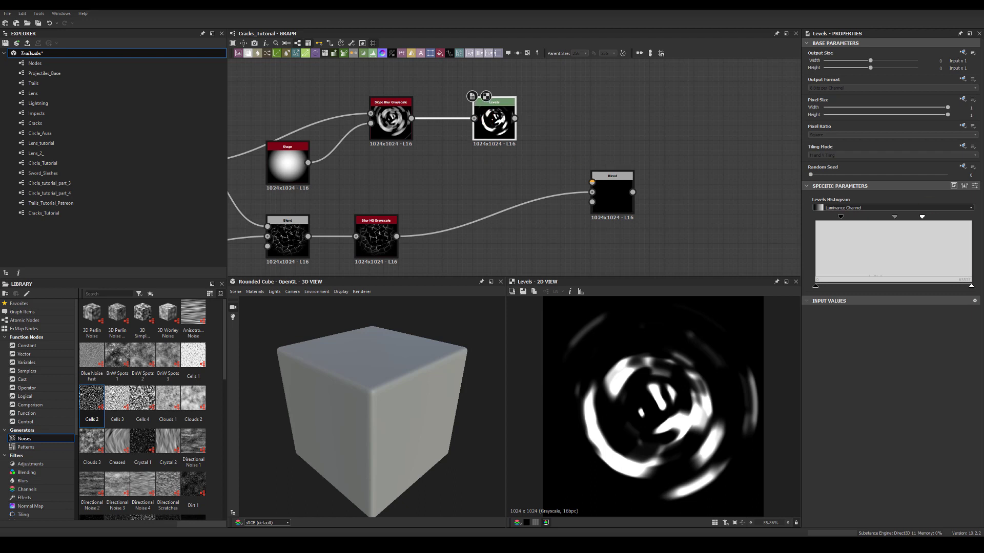
left_click_drag(593, 186, 637, 175)
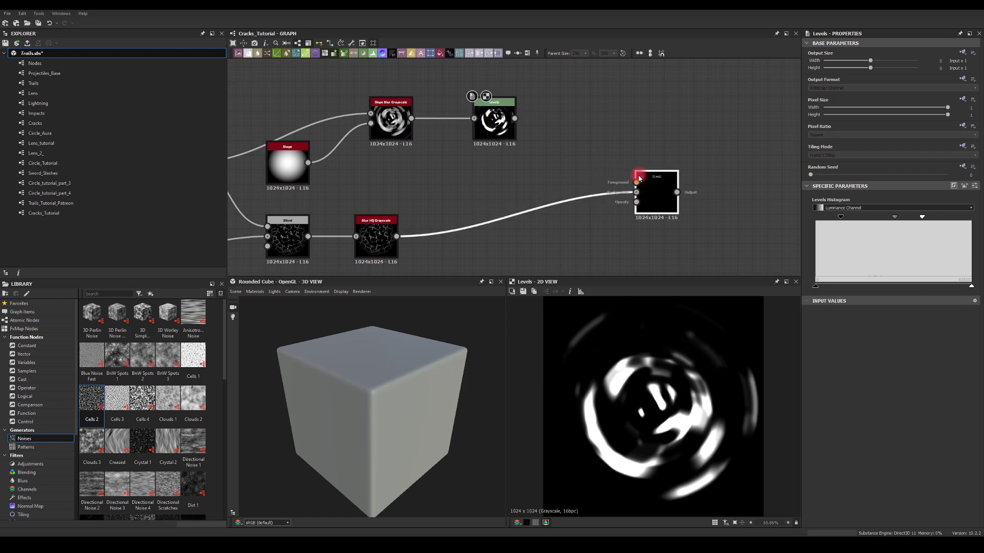
left_click_drag(515, 118, 591, 118)
type("warp")
left_click(612, 132)
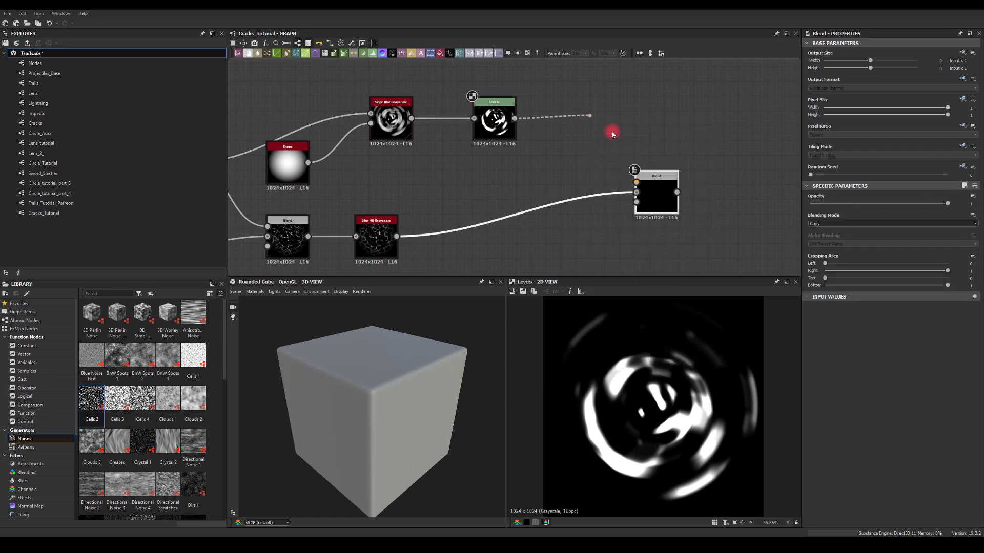
- Add a Perlin Noise node, connect it to the new Warp's gradient input, and preview the Warp
left_click(491, 186)
key("space")
type("per")
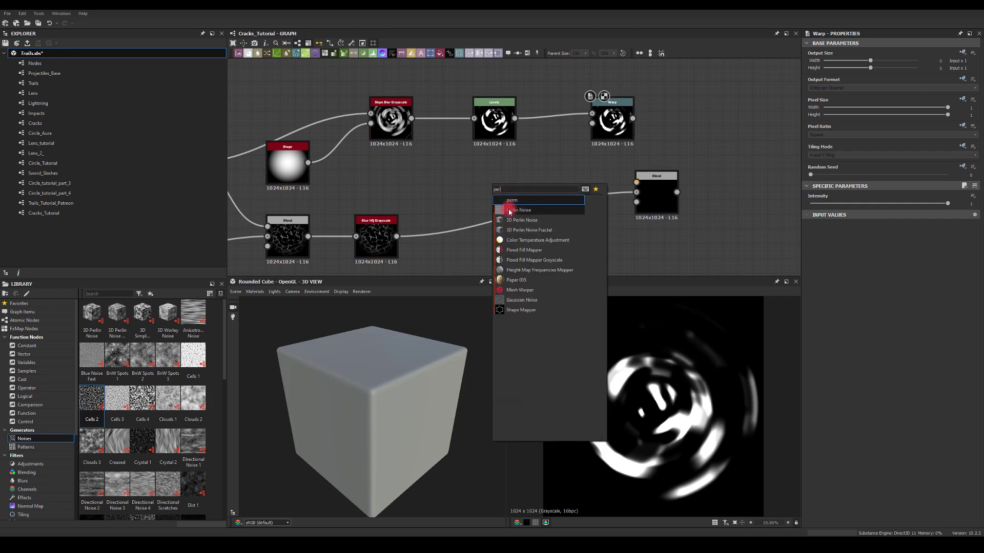
left_click(510, 210)
left_click_drag(514, 177, 592, 123)
double_click(607, 109)
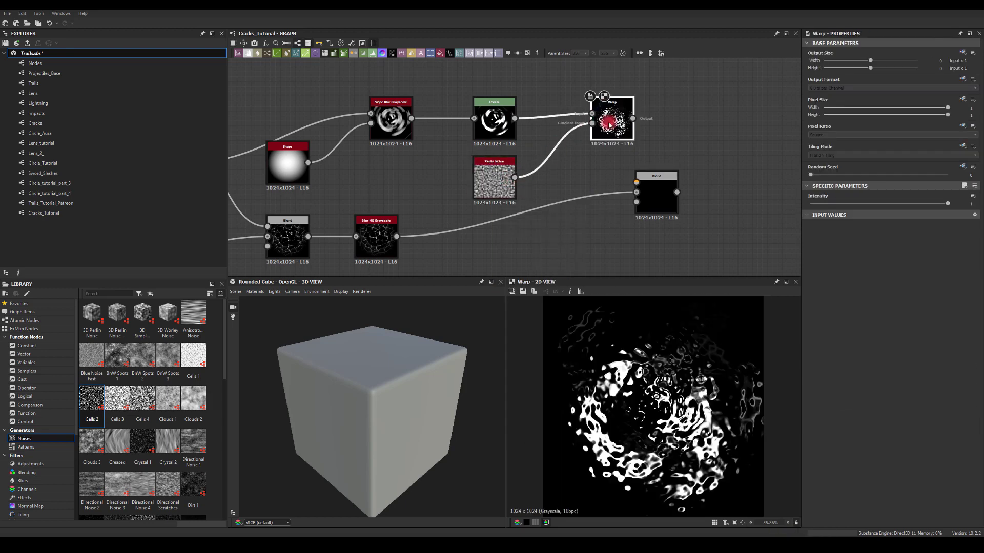
- Lower the new Perlin Noise's Scale for larger distortion and set the Warp's Intensity to about 0.33
left_click_drag(865, 203, 839, 204)
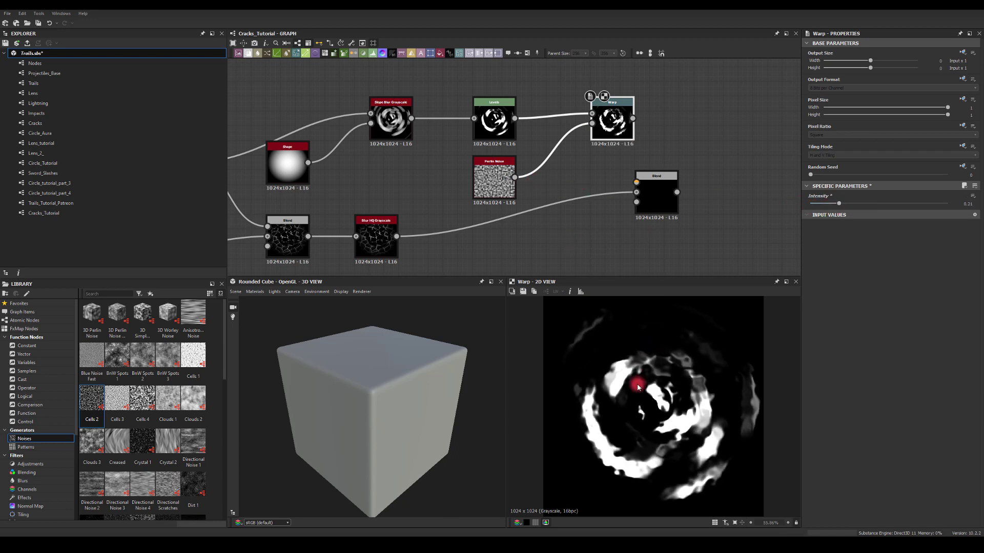
left_click(496, 203)
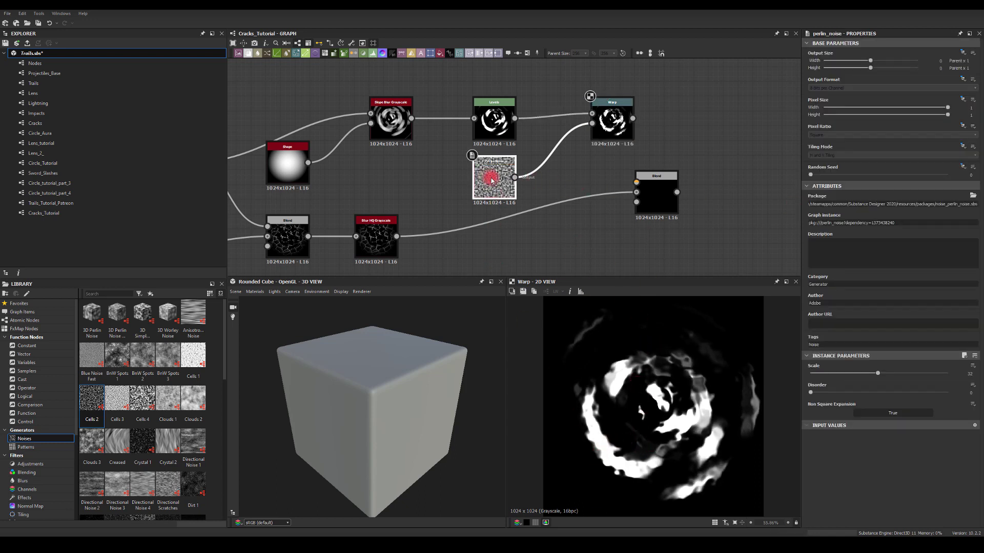
left_click_drag(865, 374, 843, 375)
left_click(615, 130)
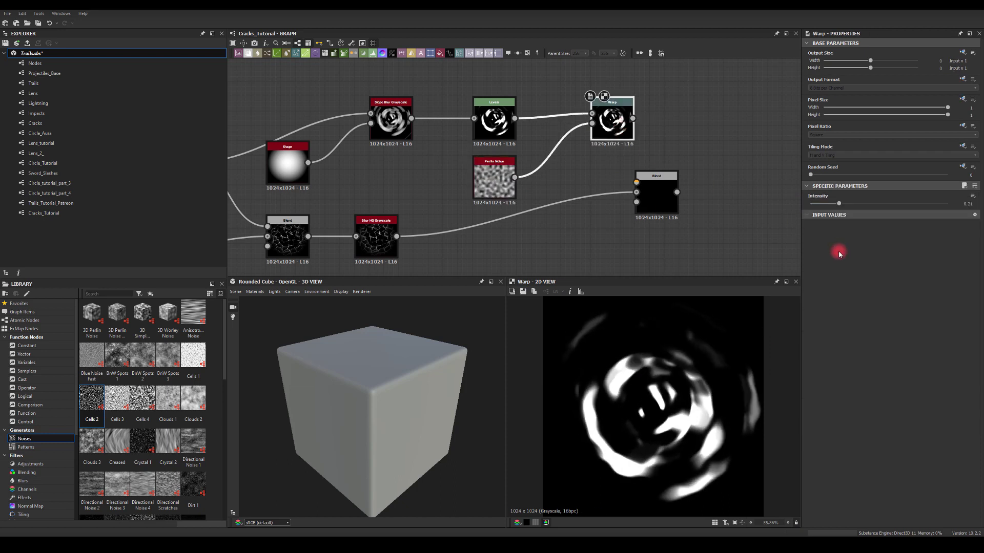
left_click_drag(838, 205, 856, 206)
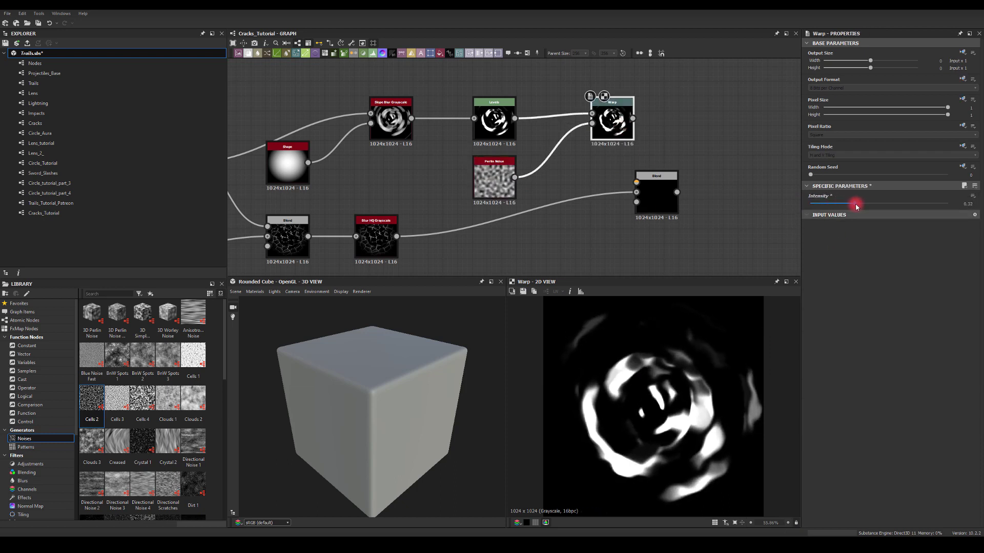
- Move the third Blend aside for more room and add an Invert Grayscale node after the newest Warp
middle_click_drag(736, 186, 670, 188)
left_click_drag(584, 204, 655, 205)
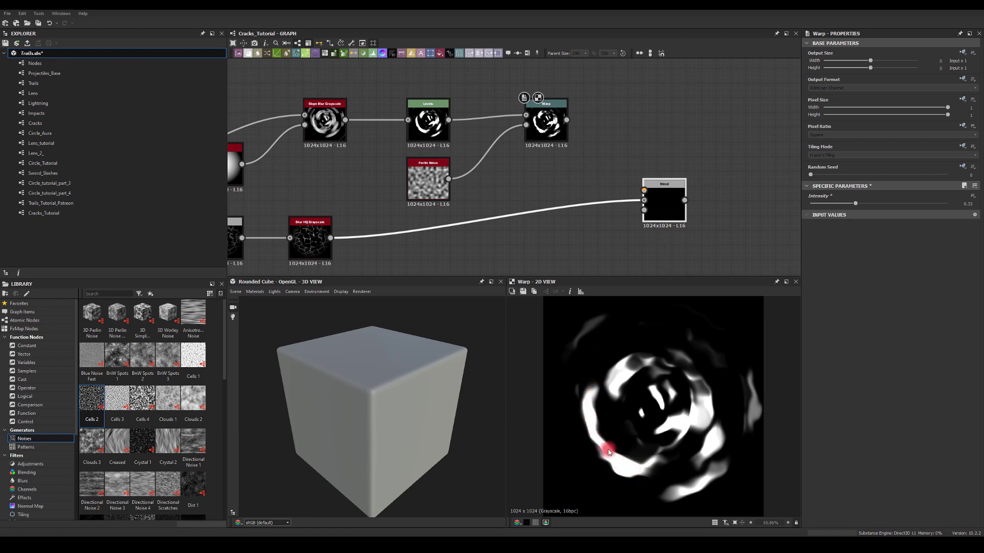
middle_click_drag(593, 125, 533, 153)
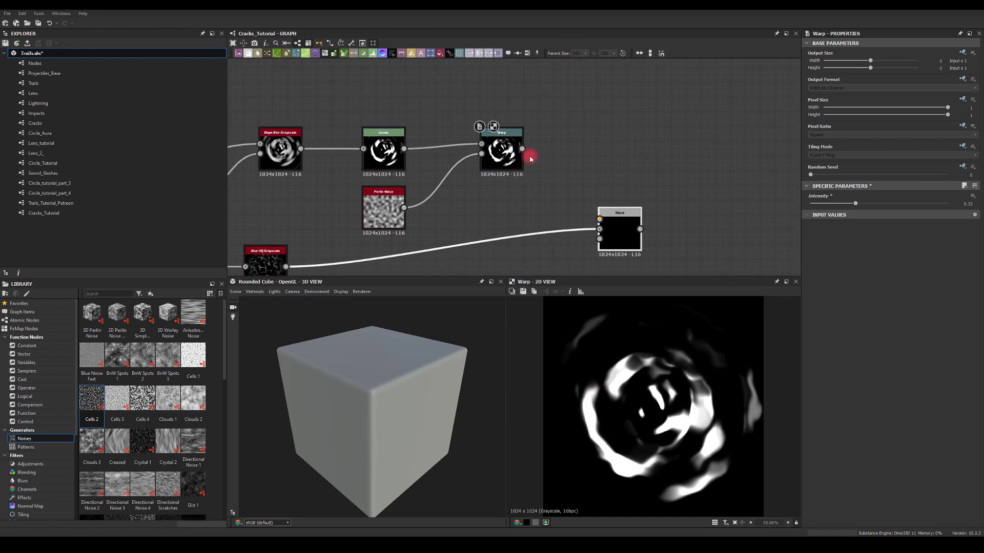
left_click_drag(521, 149, 702, 137)
key("Return")
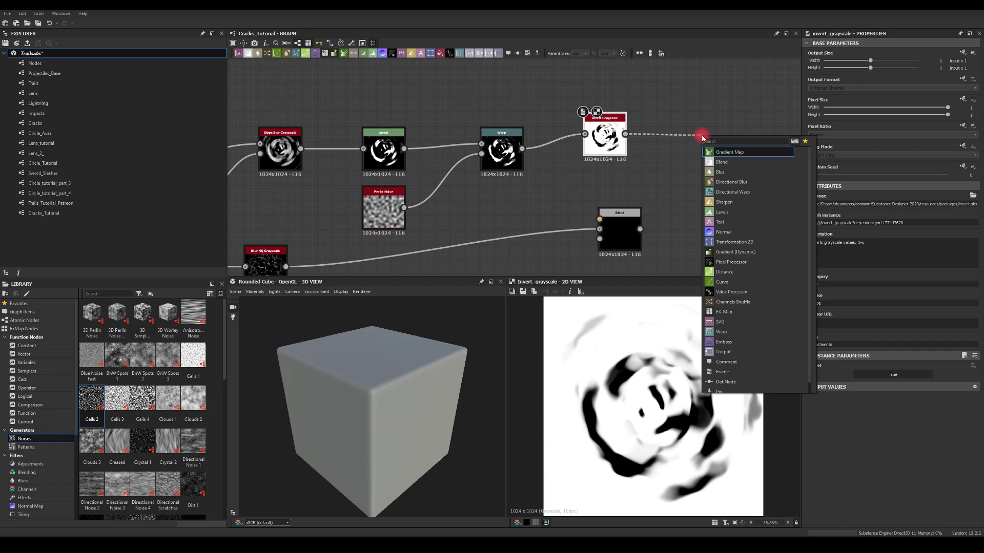
- Add a Distance node after the Invert Grayscale, follow it with a second Invert Grayscale, and line the nodes up in a row
type("di")
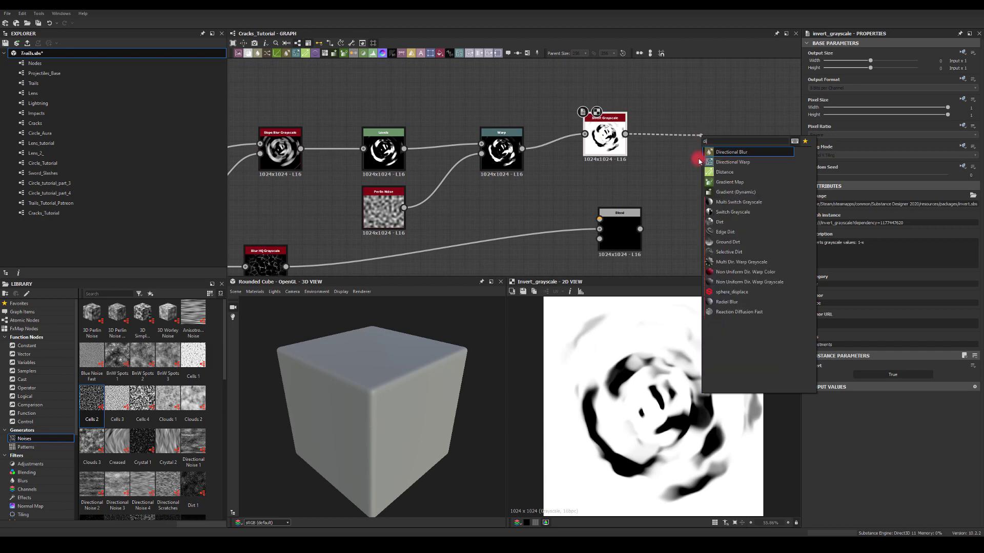
left_click(724, 173)
middle_click_drag(724, 127, 647, 136)
left_click_drag(643, 145, 680, 156)
key("Return")
left_click_drag(584, 101, 623, 148)
left_click_drag(488, 95, 596, 160)
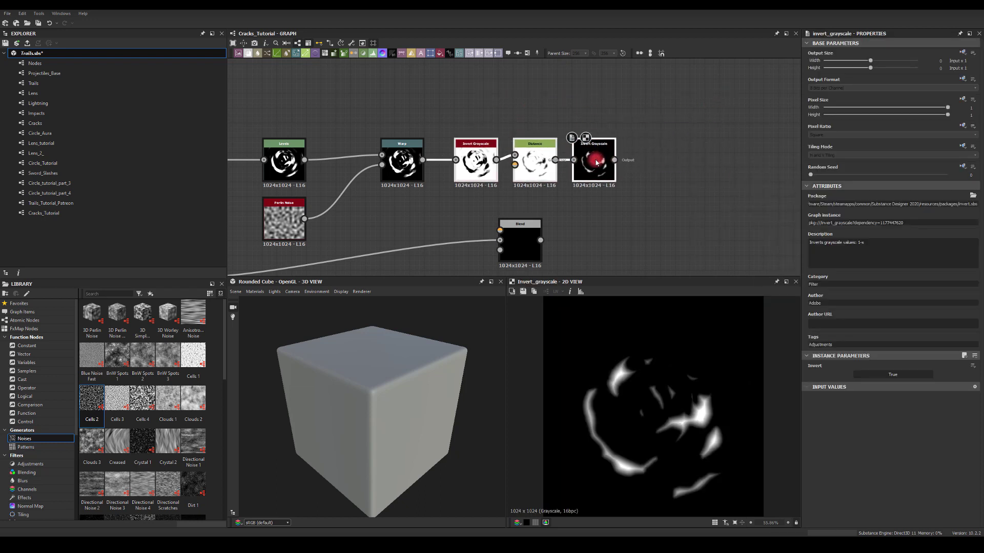
- Move the third Blend past the second Invert Grayscale, connect that node to its Foreground, and set the blending mode to Subtract
middle_click_drag(552, 121, 472, 112)
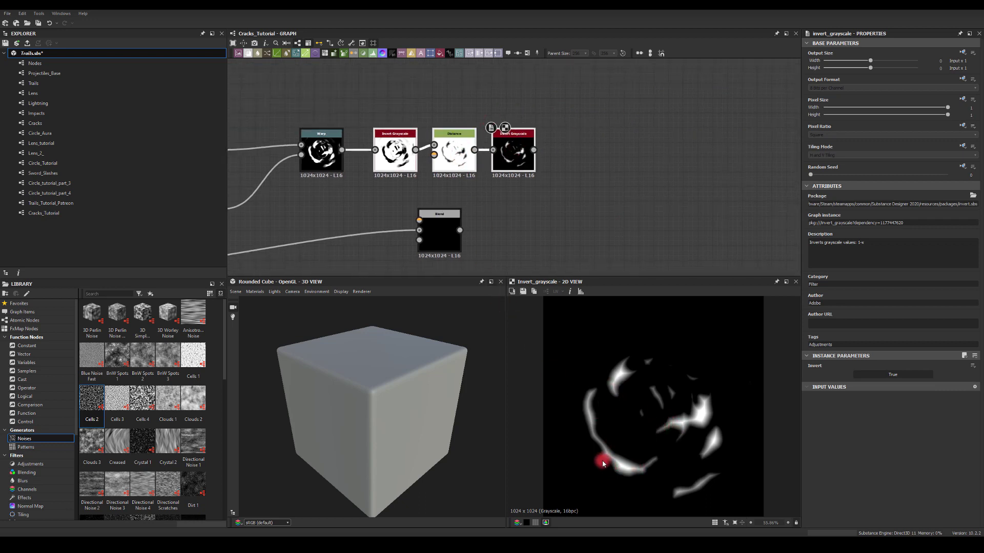
left_click_drag(466, 214, 641, 208)
left_click_drag(533, 150, 622, 226)
left_click(623, 228)
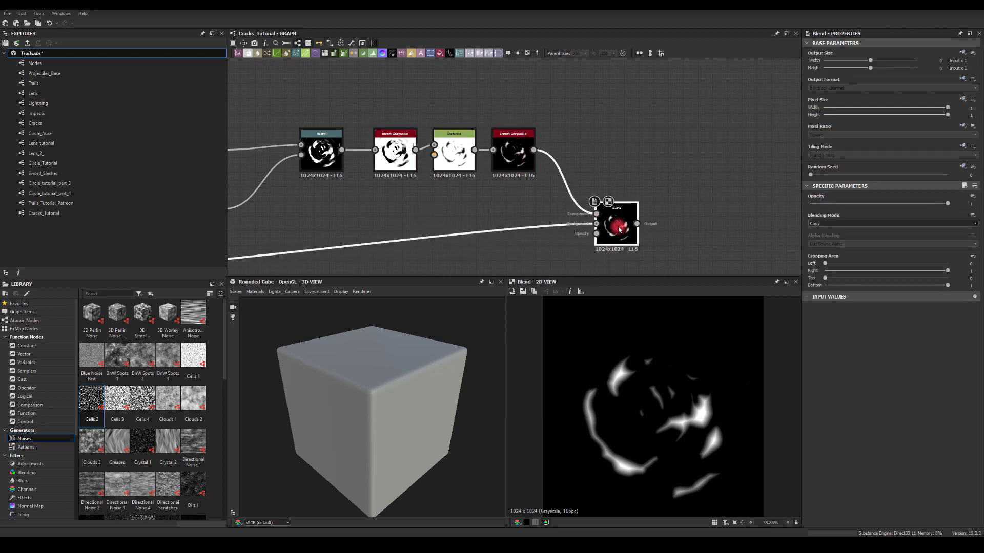
left_click(823, 224)
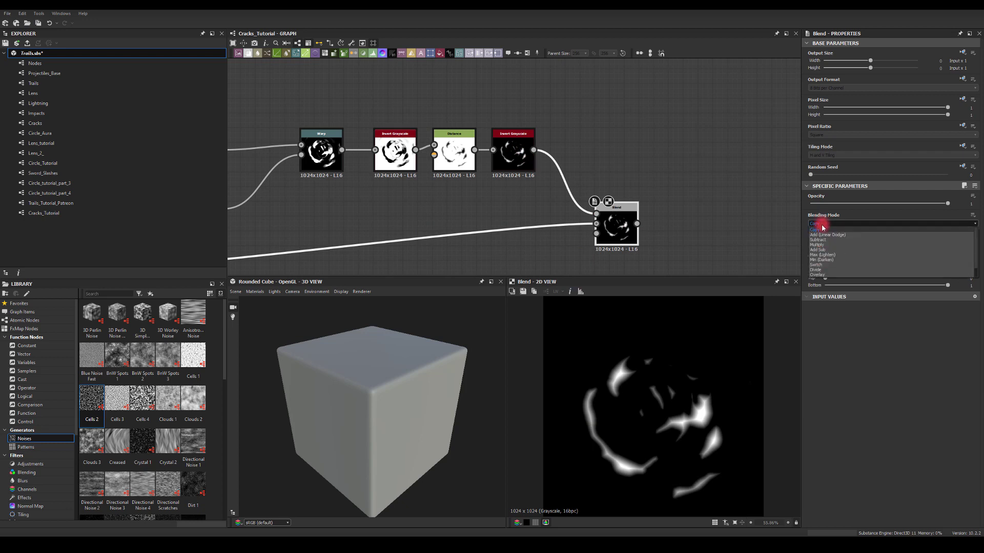
left_click(820, 253)
middle_click_drag(659, 169, 657, 152)
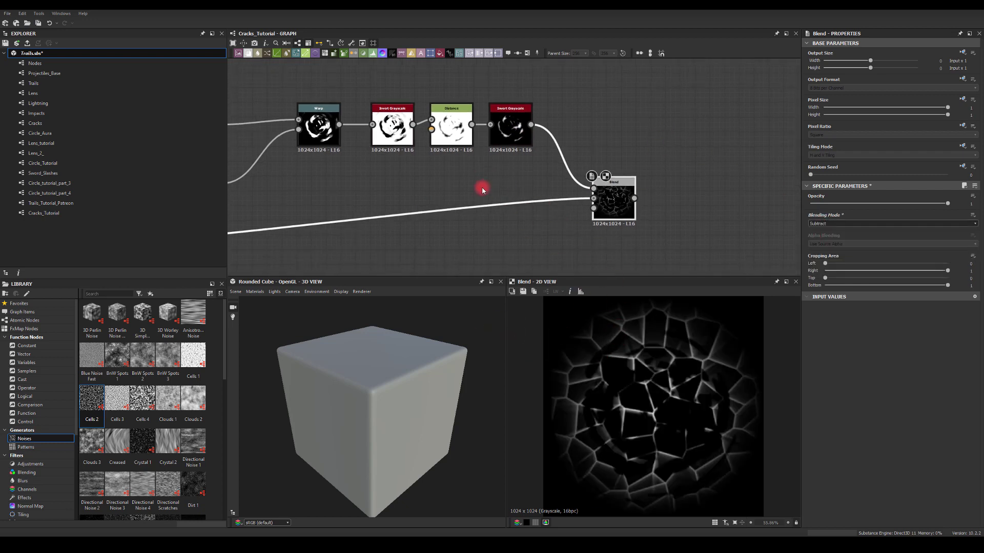
- Try a slightly higher Maximum Distance on the Distance node and restore it to 10
left_click(451, 128)
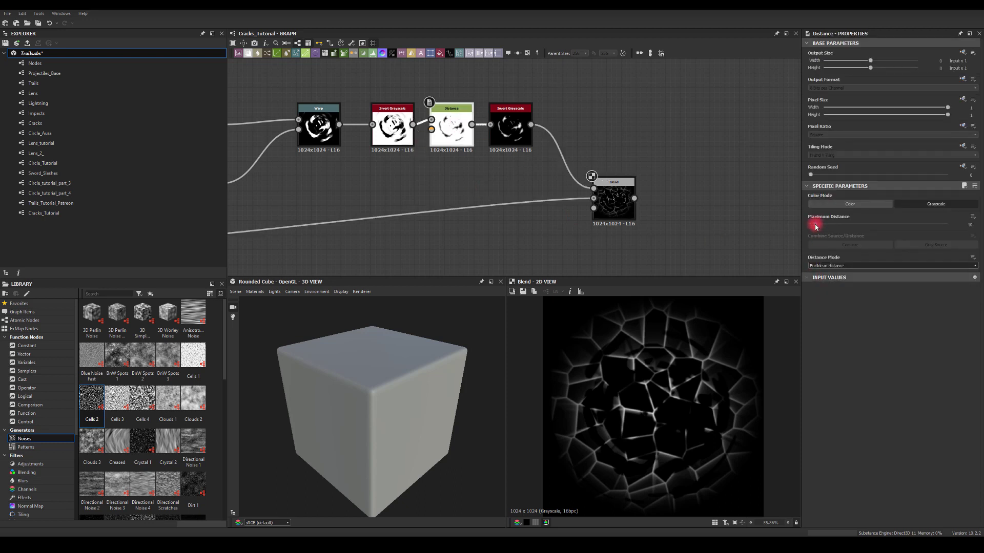
mouse_move(816, 227)
left_mouse_down()
mouse_move(828, 223)
mouse_move(818, 225)
left_mouse_up()
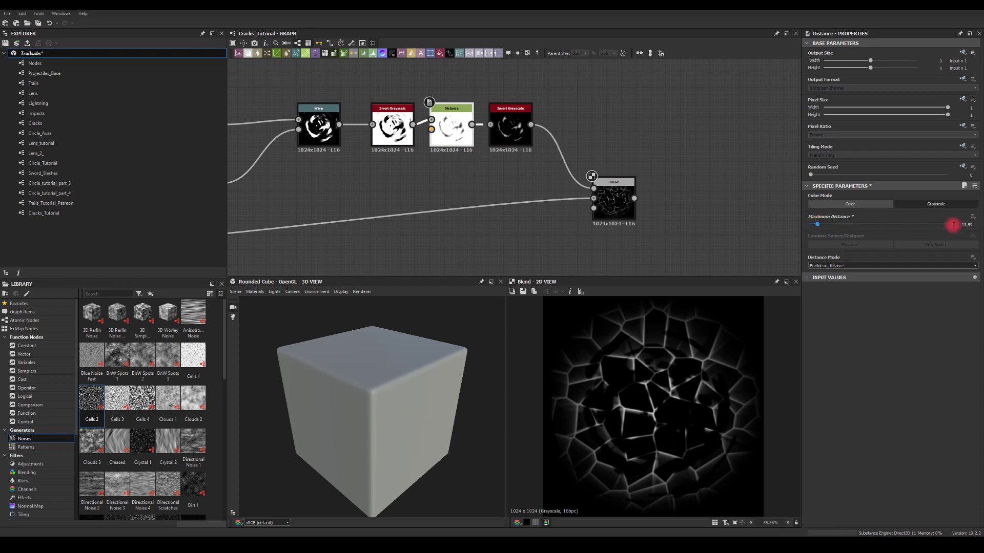
type("10")
key("Return")
middle_click_drag(738, 186, 652, 161)
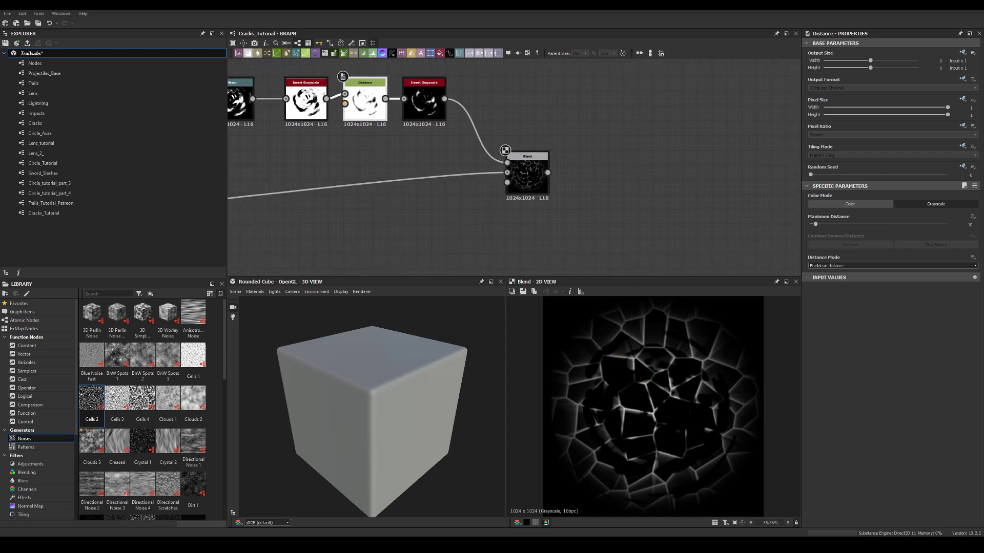
- Add a Slope Blur Grayscale node after the subtracting Blend and place a new Shape node below it
middle_click_drag(634, 161, 564, 145)
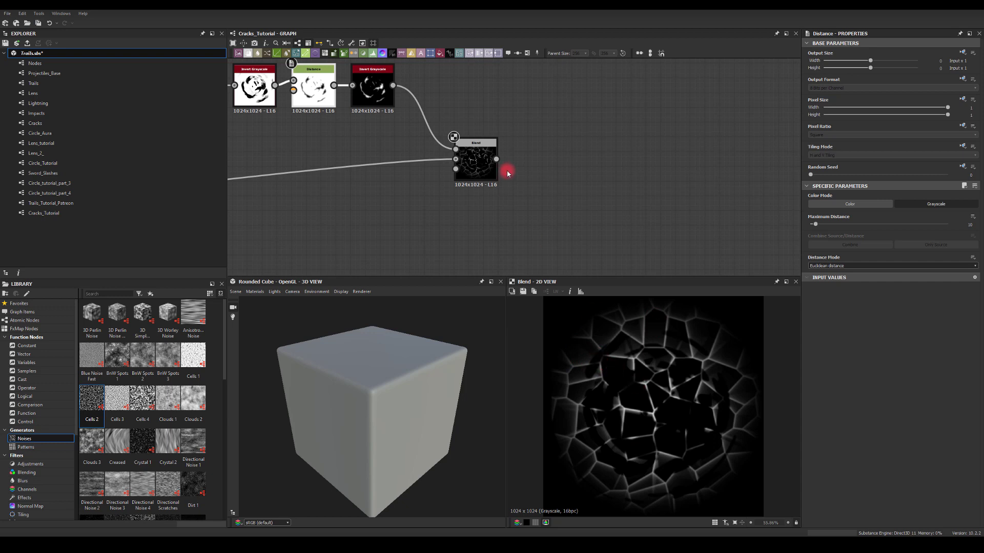
left_click_drag(497, 159, 644, 165)
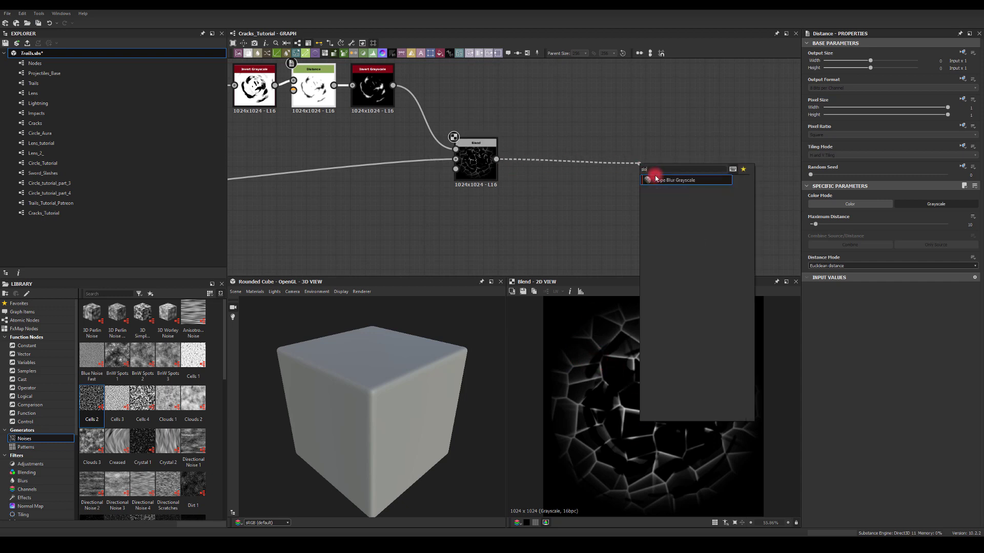
key("space")
type("sh")
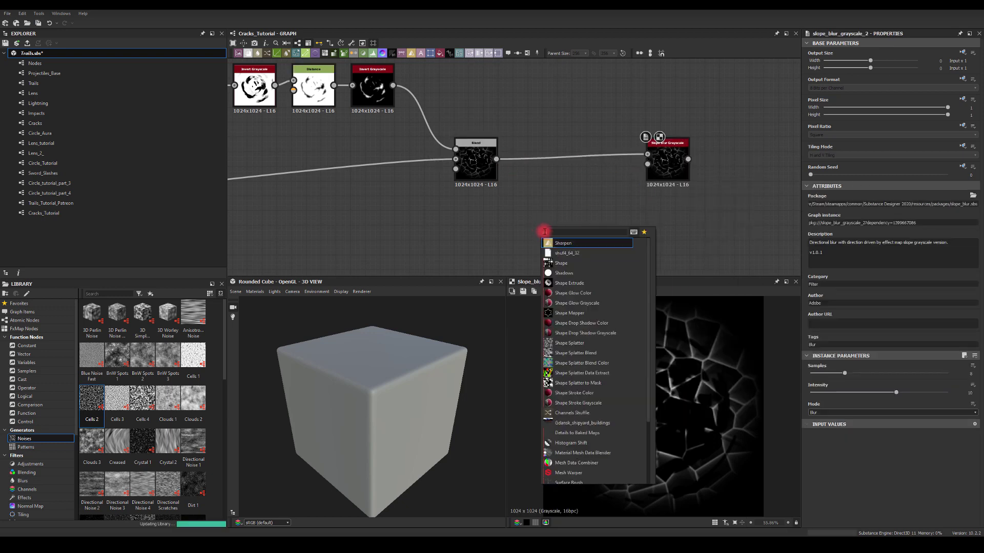
left_click(561, 263)
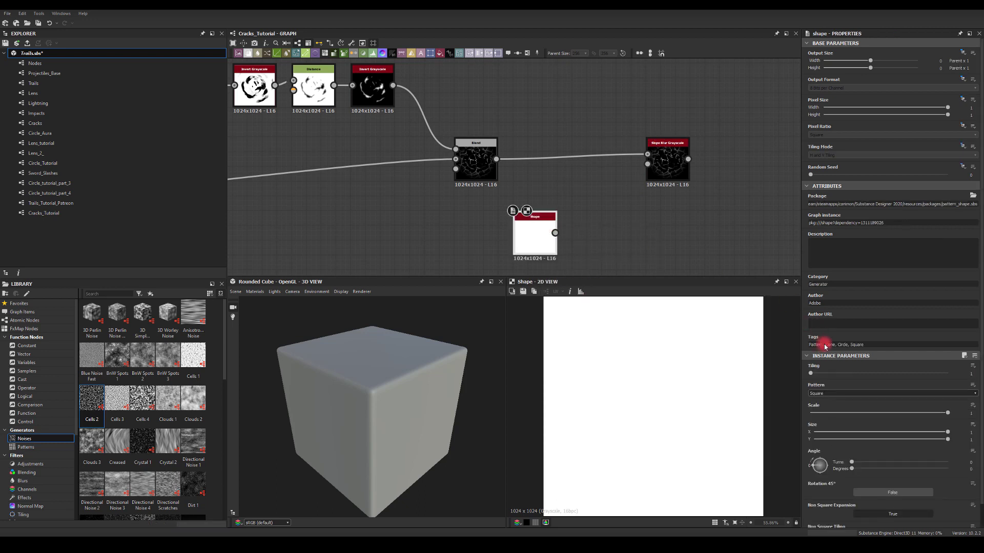
- Change the Shape's pattern to a soft round gradient, and wire the Blend into the Slope Blur's Grayscale input and the Shape into its Slope input
left_click(823, 393)
scroll(824, 405, "up", 2)
left_click(817, 407)
left_click_drag(530, 229, 615, 174)
left_click(668, 166)
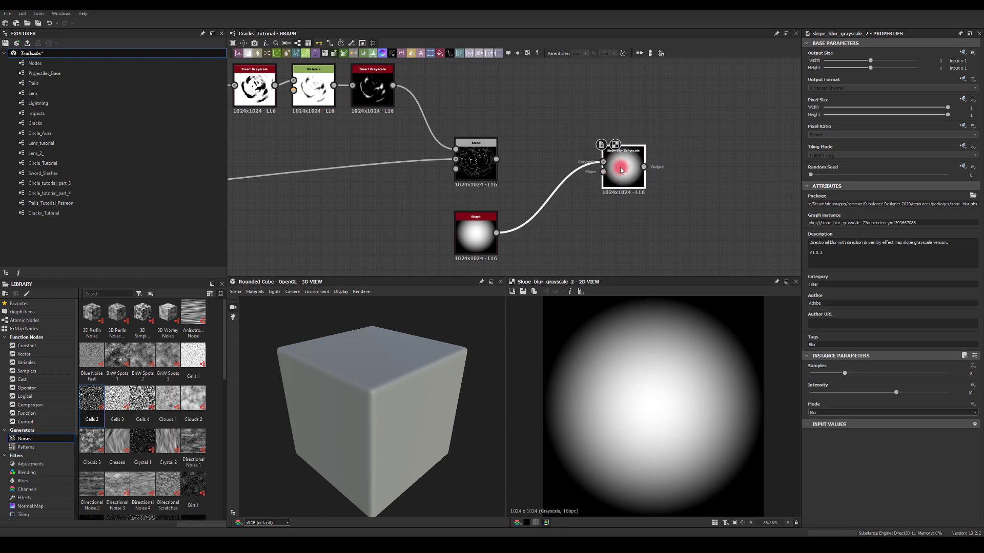
left_click_drag(495, 160, 594, 162)
left_click_drag(496, 233, 576, 182)
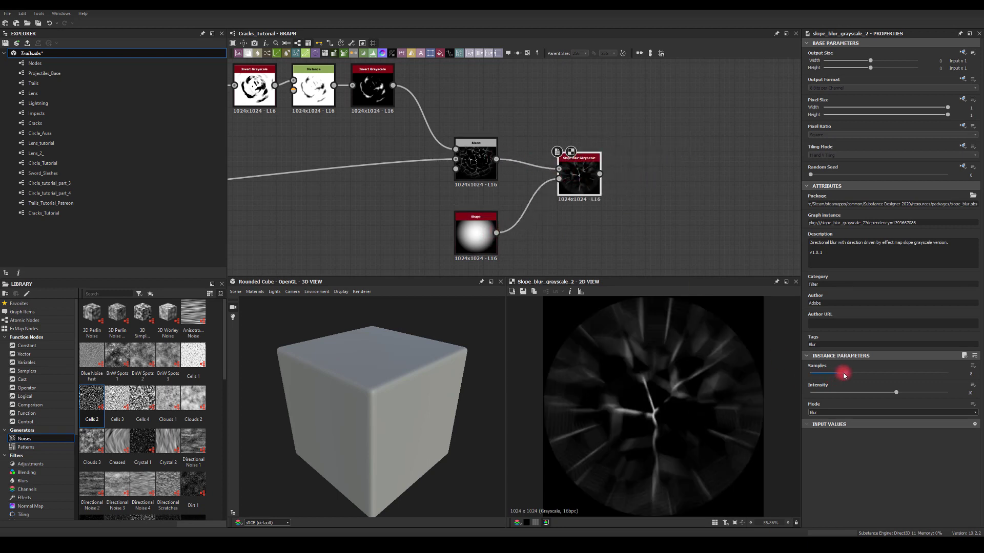
- Raise the Slope Blur's Samples to the maximum of 32, set its Mode to Max, and lower its Intensity to about 2
left_click_drag(843, 375, 975, 398)
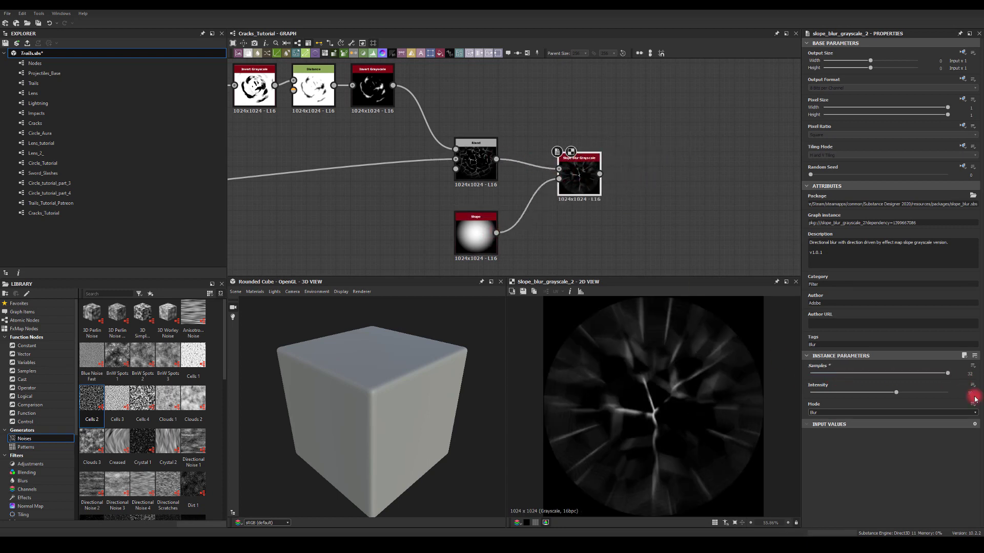
left_click(825, 413)
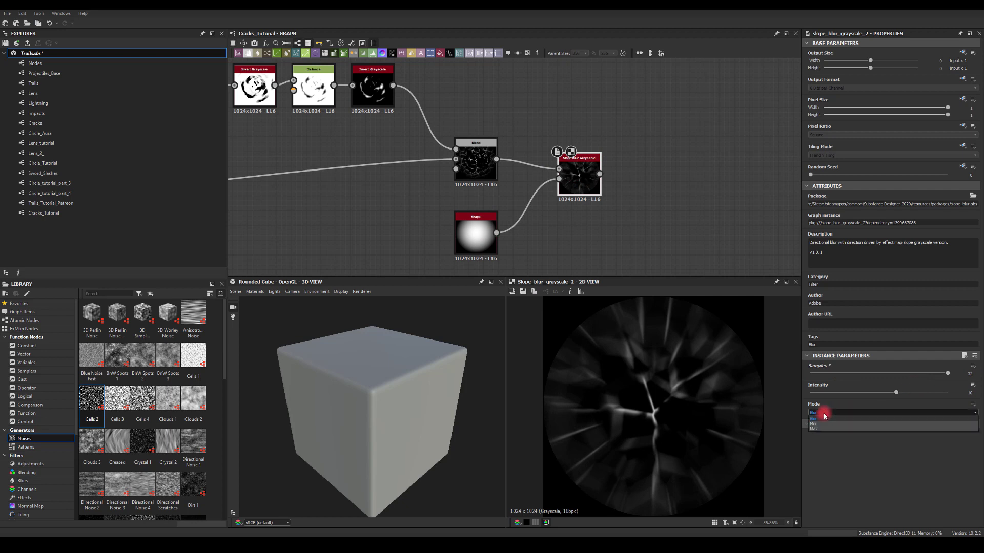
left_click(815, 429)
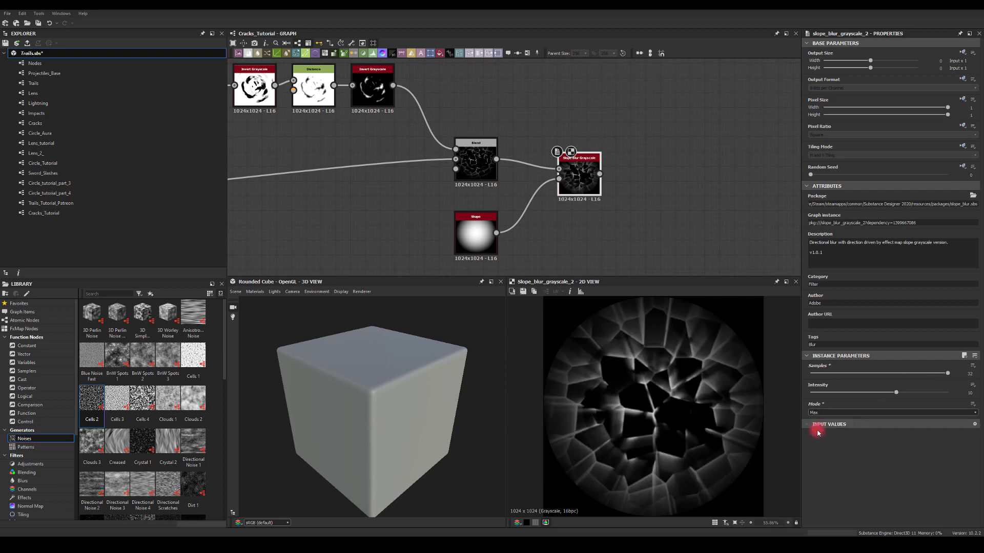
left_click_drag(894, 393, 828, 402)
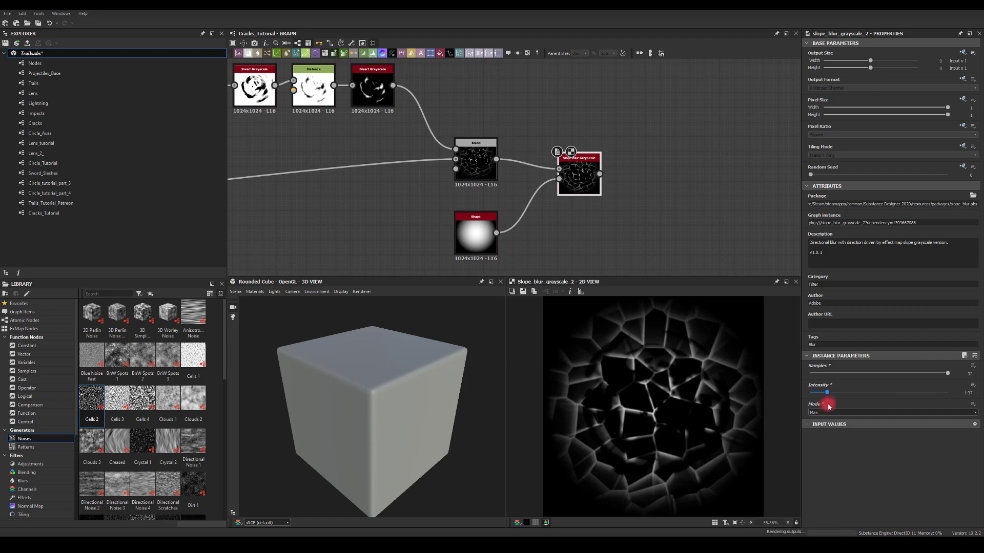
- Duplicate the Slope Blur Grayscale with its input connections and make the copy's Intensity negative
key("ctrl+shift+d")
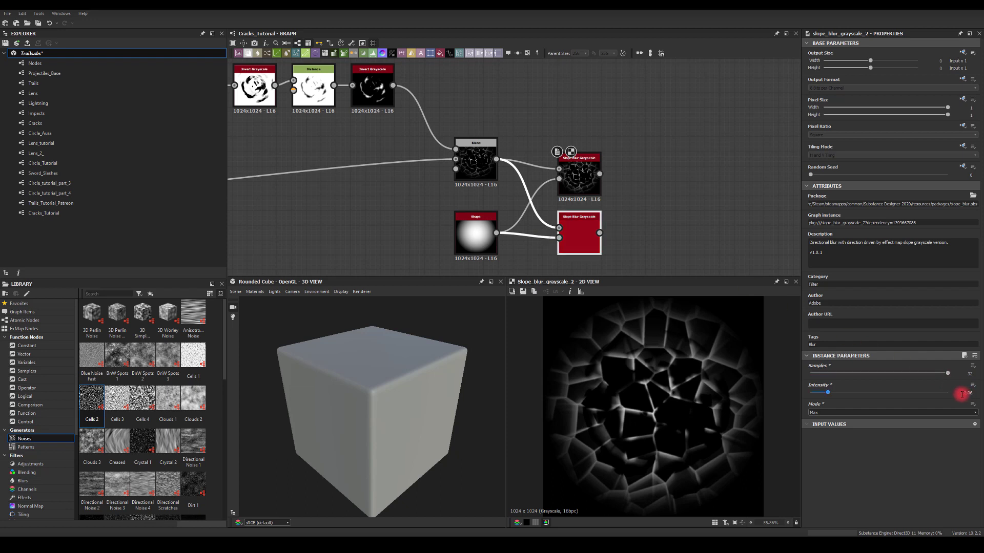
type("-")
left_click(762, 287)
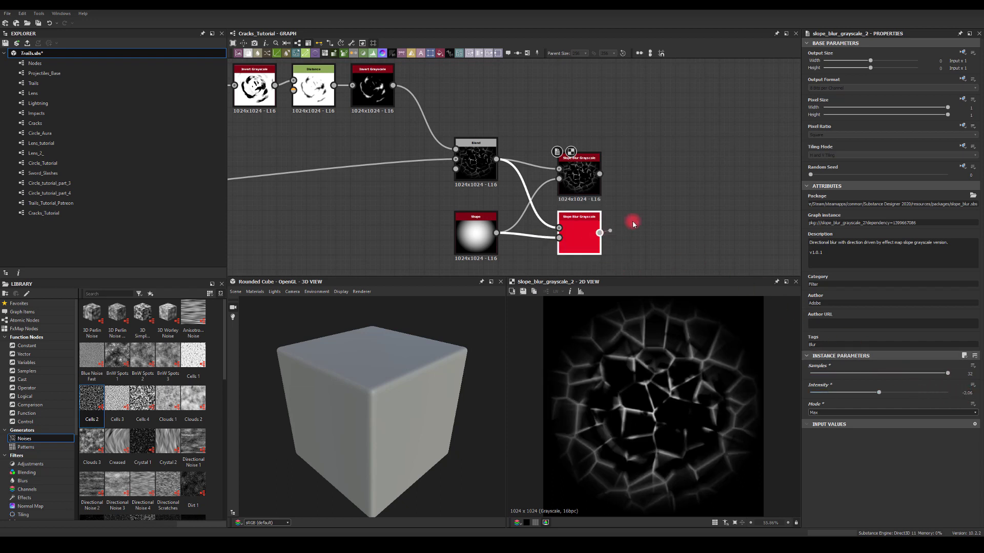
- Add a Blend node after the duplicated Slope Blur and connect the original Slope Blur to its Foreground
left_click_drag(632, 225, 667, 207)
type("bl")
left_click(689, 223)
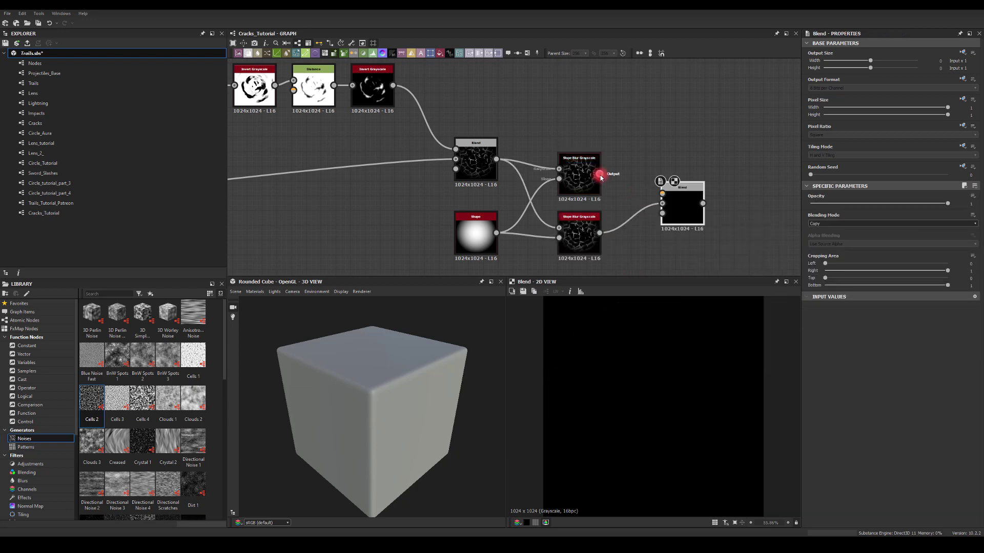
left_click_drag(601, 176, 662, 193)
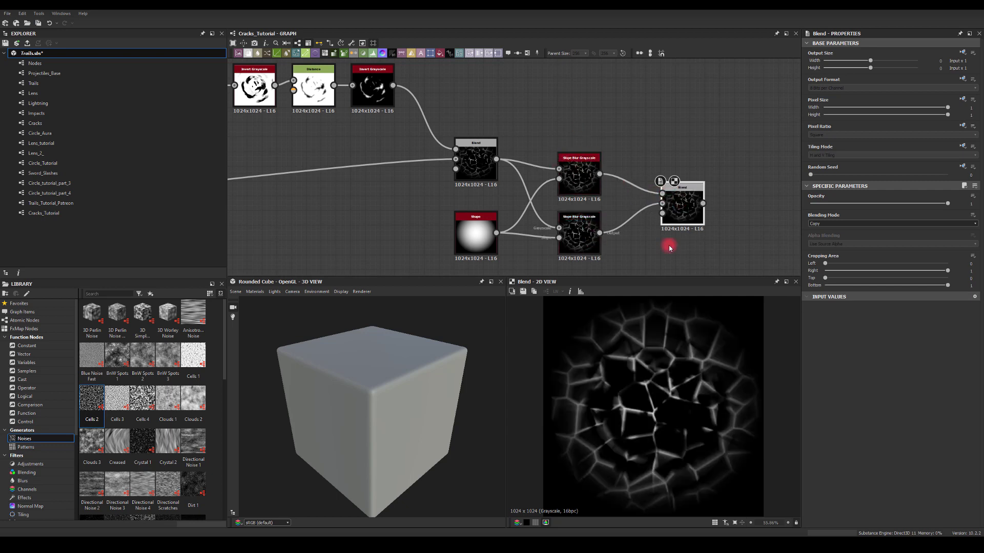
- Try Add (Linear Dodge) on the new Blend and switch its blending mode to Overlay
left_click(817, 224)
left_click(817, 235)
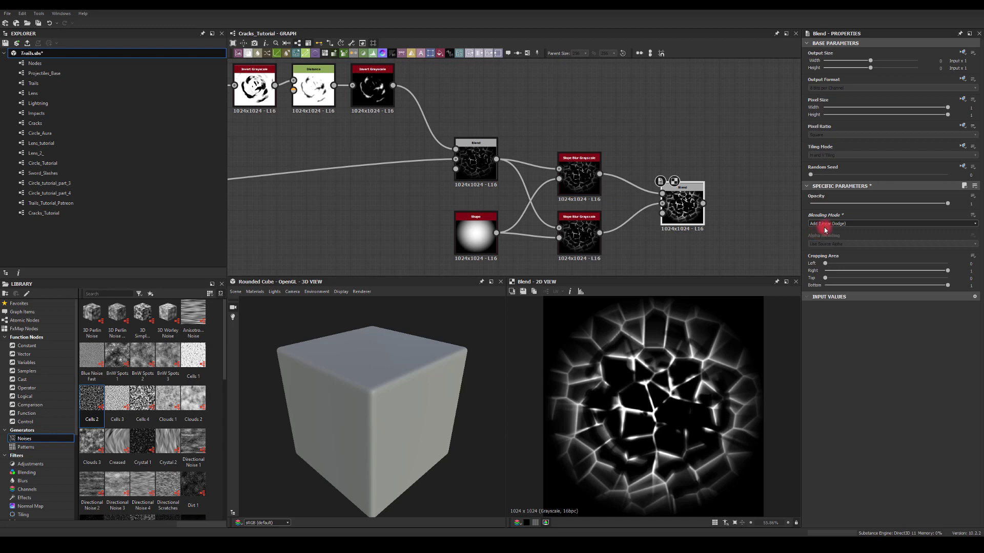
left_click(842, 224)
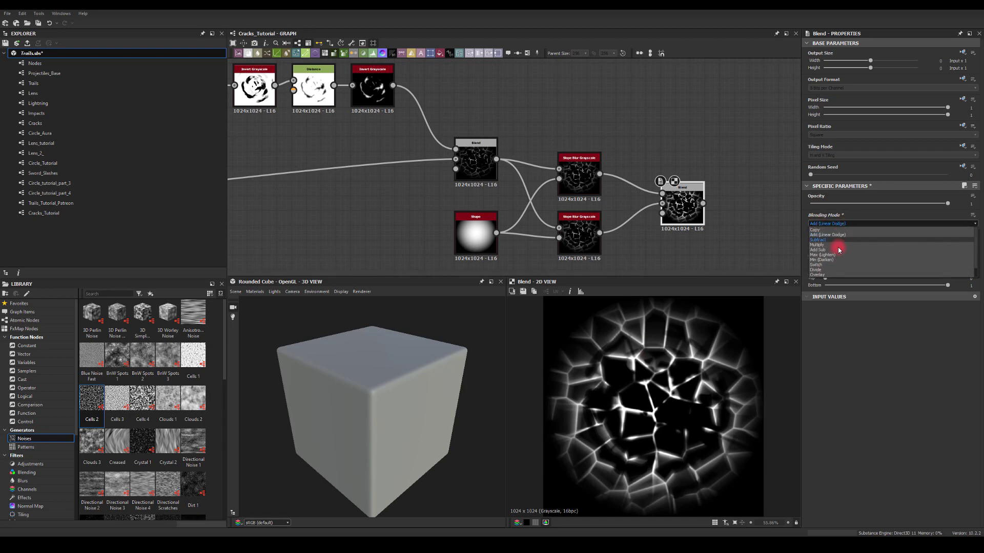
left_click(823, 275)
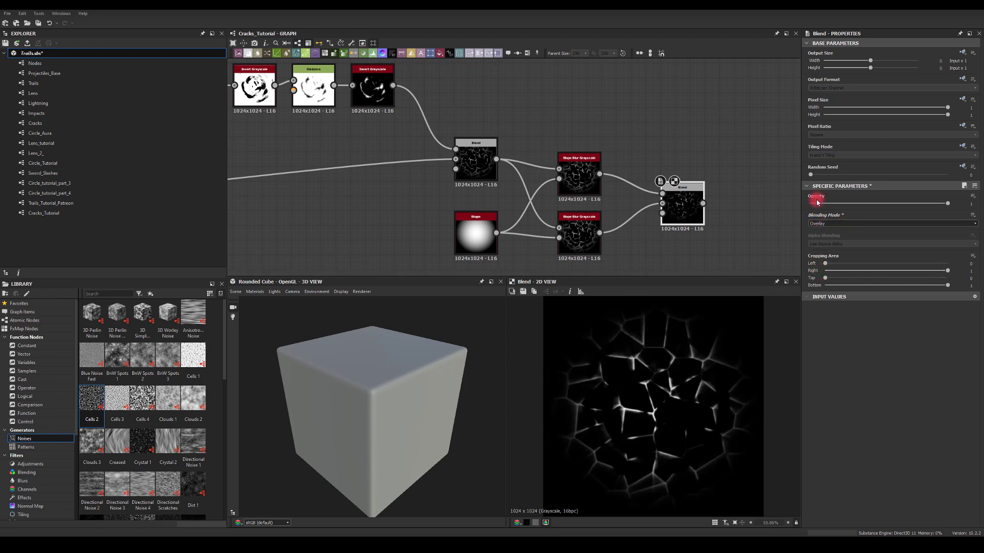
- Move the Overlay Blend down beside the duplicated Slope Blur and feed its output into another new Blend node
middle_click_drag(707, 213, 629, 237)
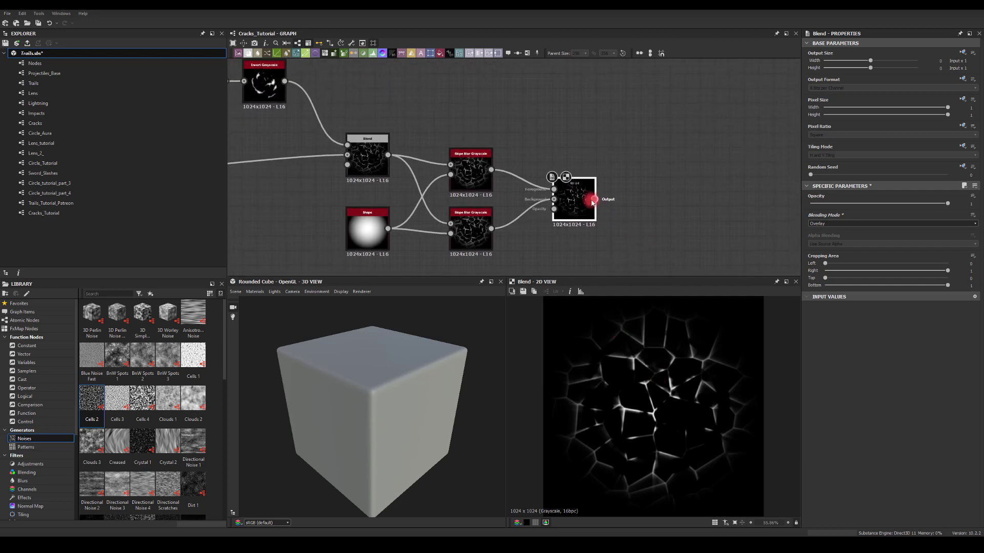
left_click_drag(567, 201, 728, 160)
left_click(709, 188)
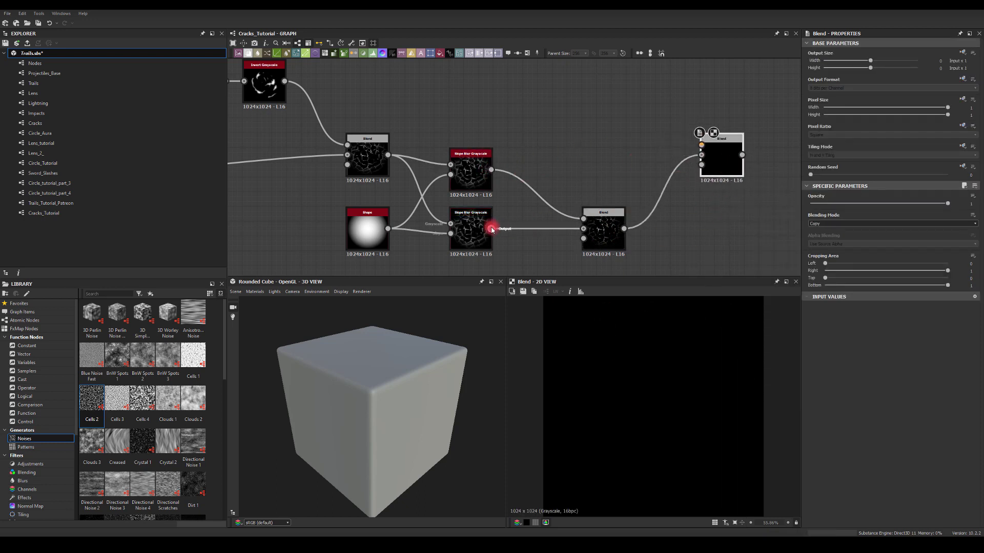
- Add one more Blend above the Overlay Blend, with the duplicated Slope Blur as Background and the original as Foreground
left_click_drag(490, 229, 579, 167)
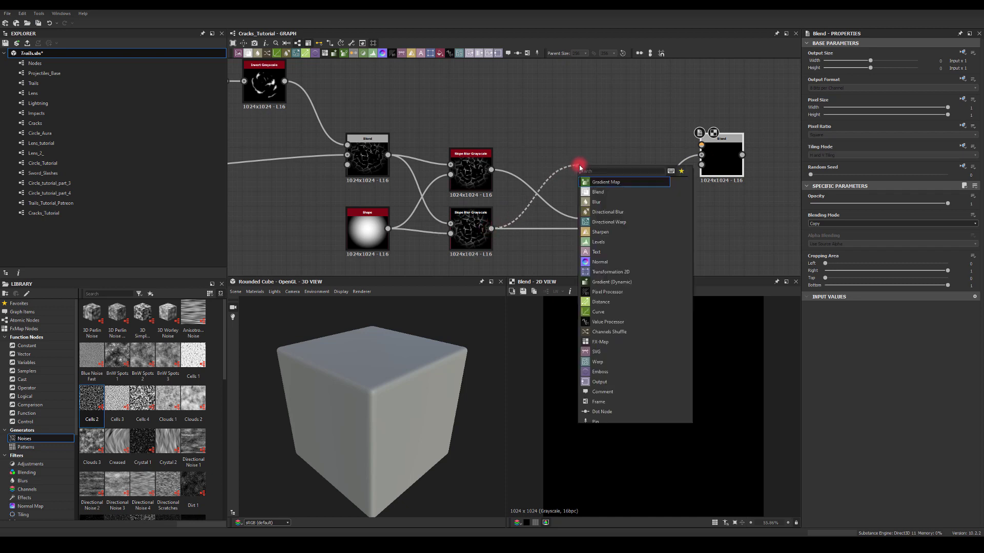
left_click(597, 192)
left_click_drag(491, 169, 585, 163)
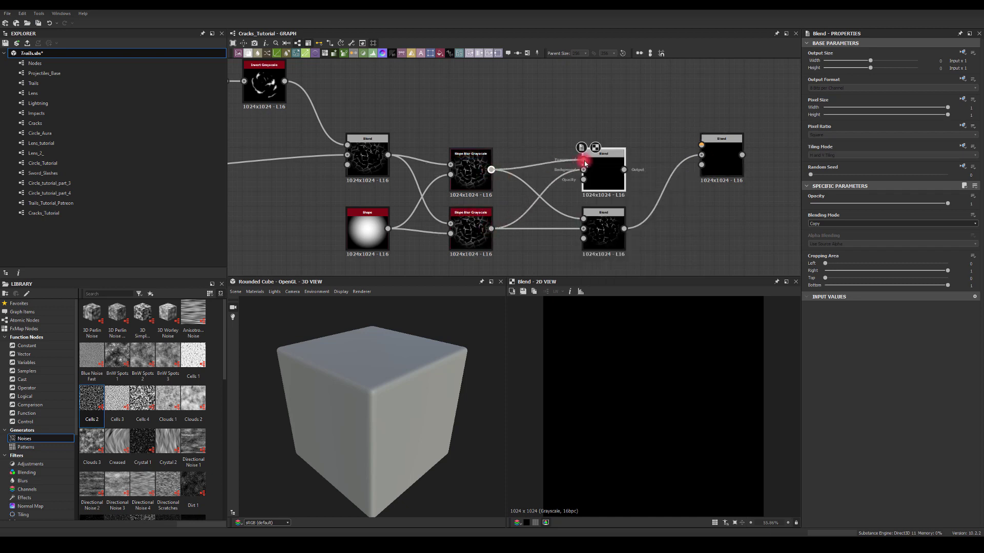
left_click(602, 164)
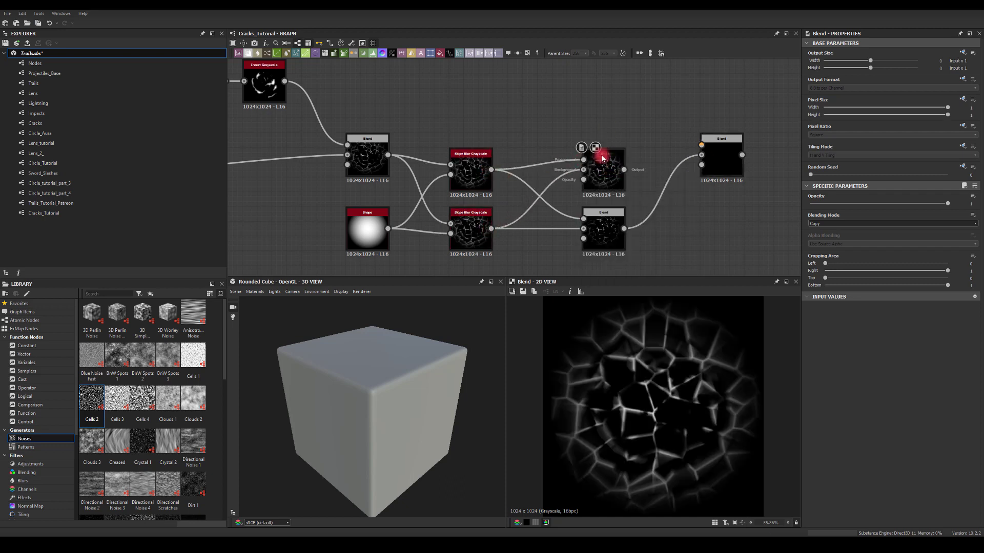
- Try Multiply, Max (Lighten) and Min (Darken) among other blending modes on the upper Blend, then set it to Add (Linear Dodge)
left_click(826, 224)
left_click(827, 229)
left_click(825, 225)
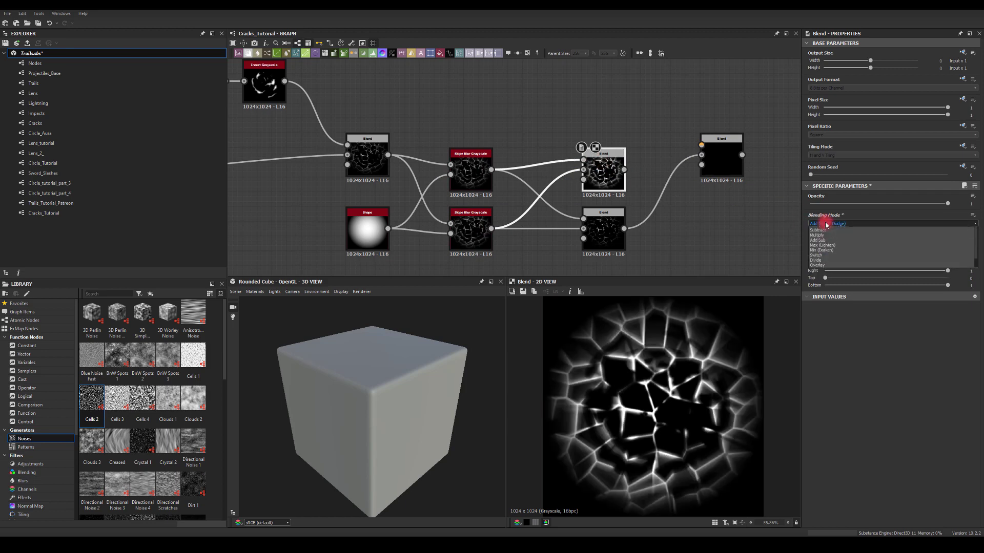
left_click(819, 246)
left_click(822, 224)
scroll(820, 234, "up", 2)
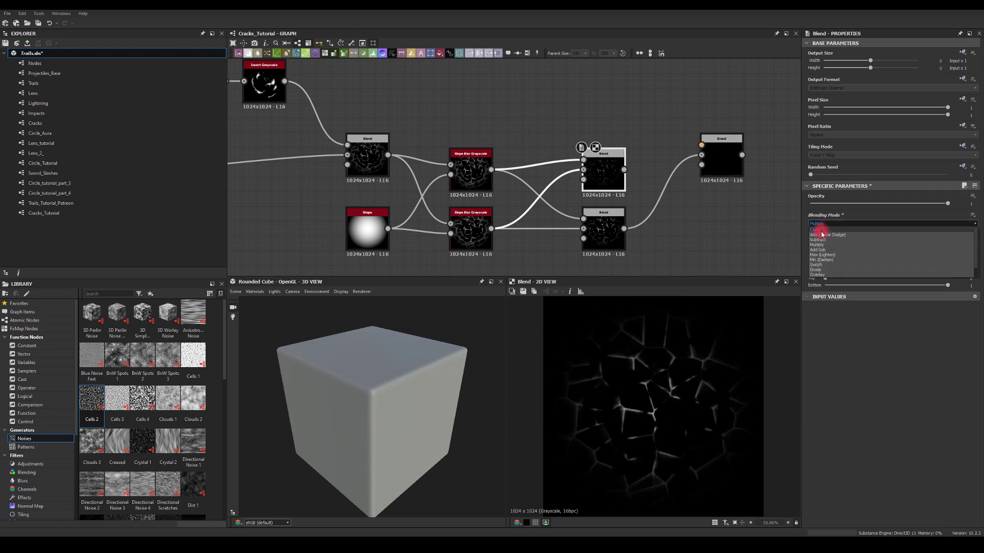
left_click(820, 235)
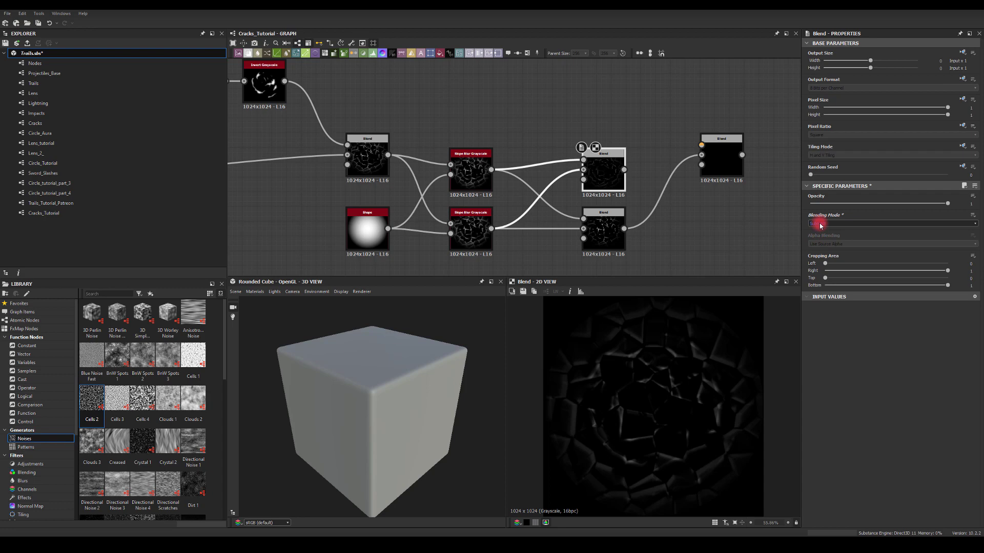
left_click(819, 224)
left_click(821, 254)
left_click(821, 225)
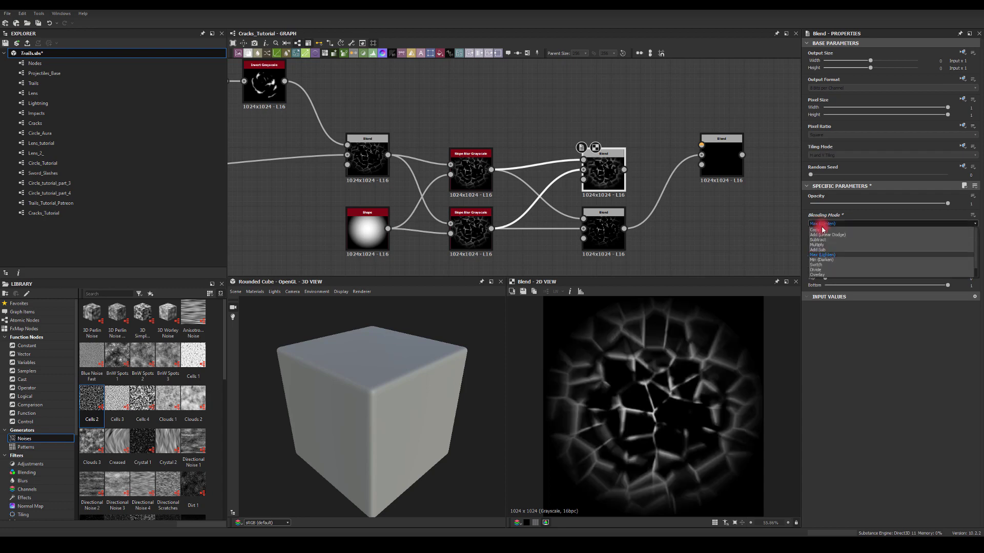
left_click(821, 260)
left_click(820, 224)
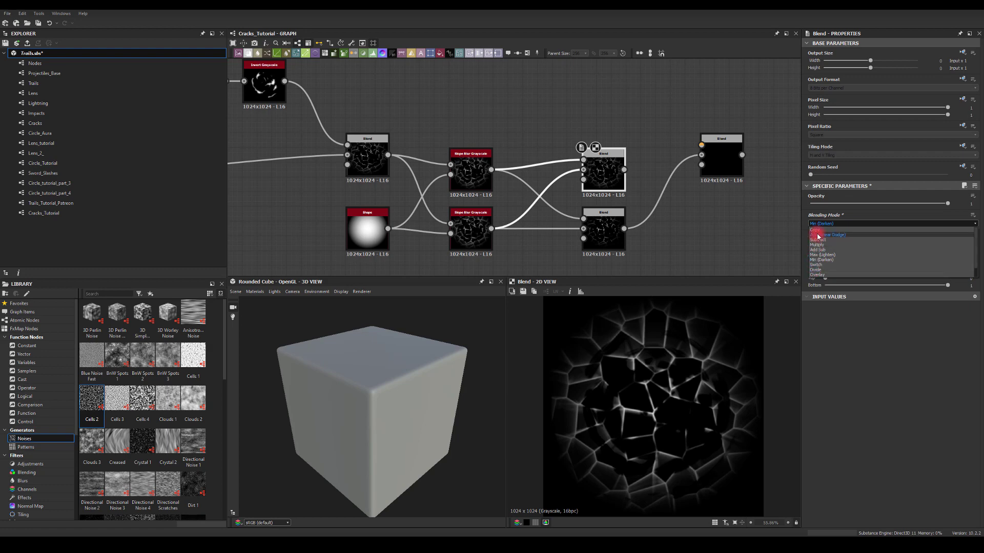
left_click(818, 236)
- Connect the upper Blend to the final Blend's Foreground and set the final Blend to Add (Linear Dodge) with 0.61 opacity
left_click_drag(703, 147, 702, 146)
left_click(718, 149)
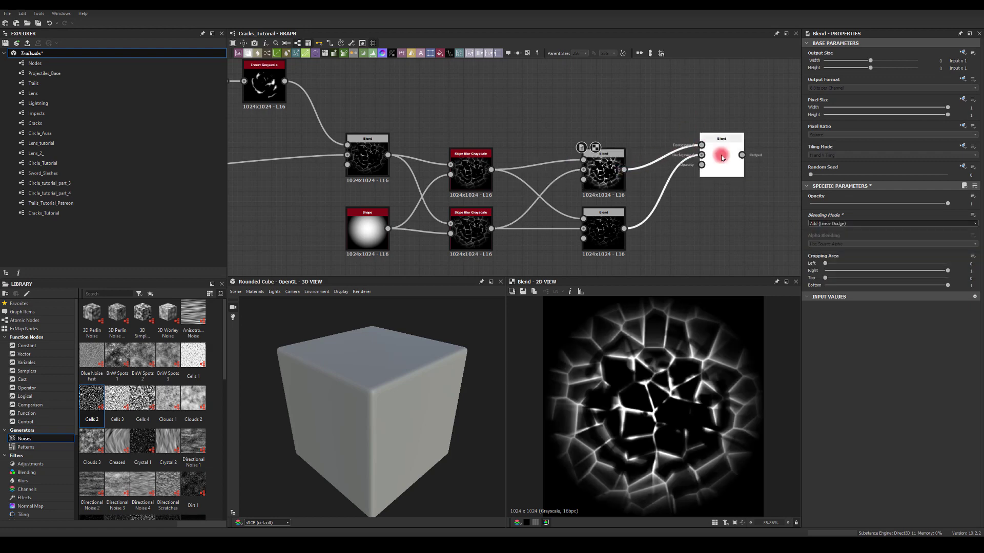
left_click(871, 223)
left_click(819, 236)
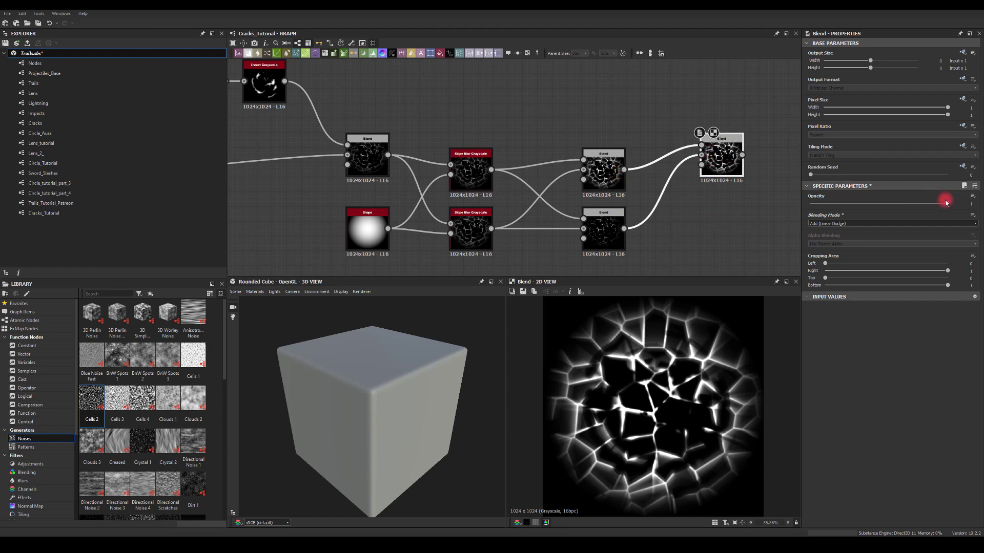
left_click_drag(947, 203, 736, 219)
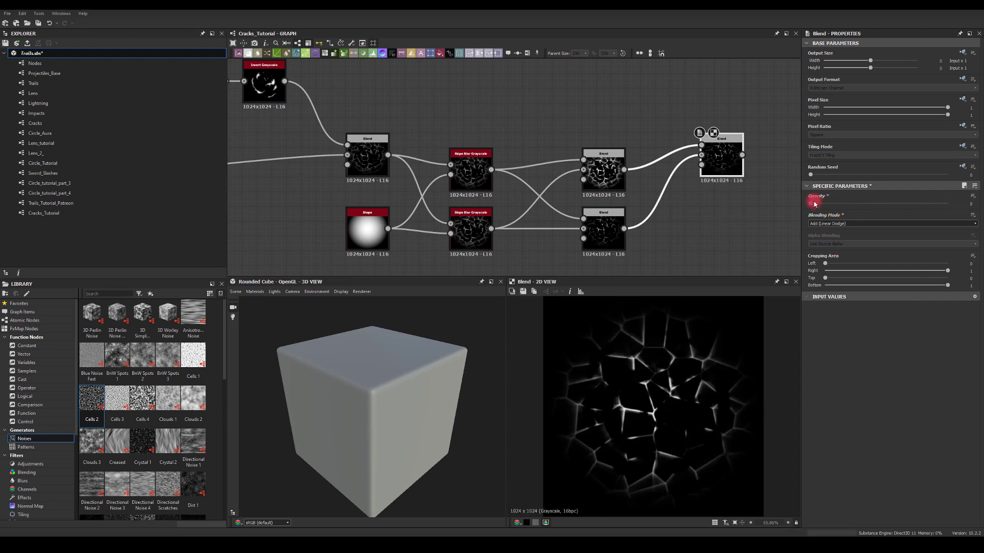
left_click_drag(814, 204, 895, 203)
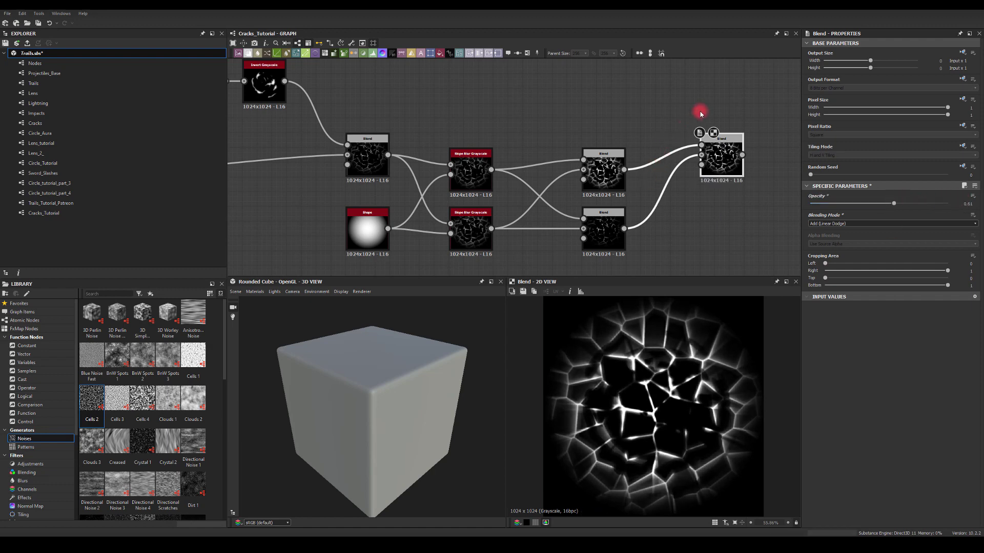
- Add a Warp node fed by the output of the final Blend
middle_click_drag(701, 113, 487, 128)
left_click_drag(526, 177, 650, 219)
type("warp")
left_click(625, 156)
- Add a Perlin Noise node below the final Blend and connect it to the Warp's Gradient Input
middle_click_drag(561, 246, 575, 171)
left_click(575, 170)
key("space")
type("p")
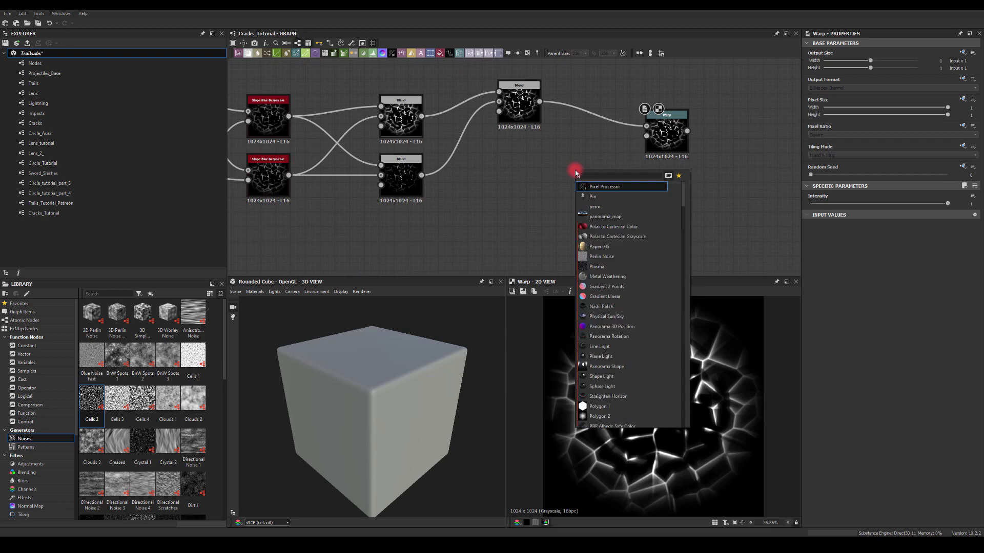
type("er")
left_click(592, 195)
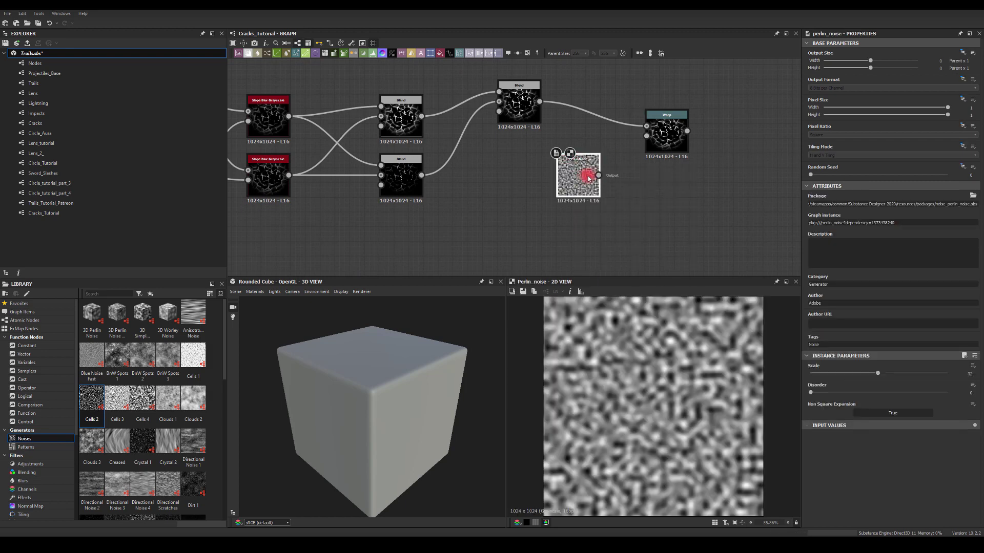
left_click_drag(599, 175, 528, 187)
- Set the Warp's intensity to 0.07 and the Perlin Noise scale to 24
double_click(666, 130)
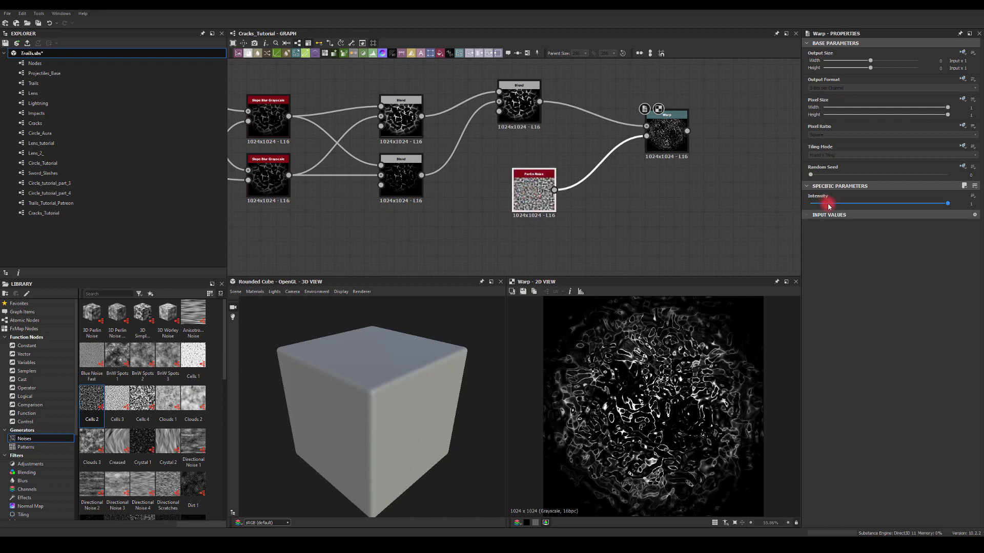
mouse_move(831, 203)
left_mouse_down()
mouse_move(801, 204)
mouse_move(819, 209)
left_mouse_up()
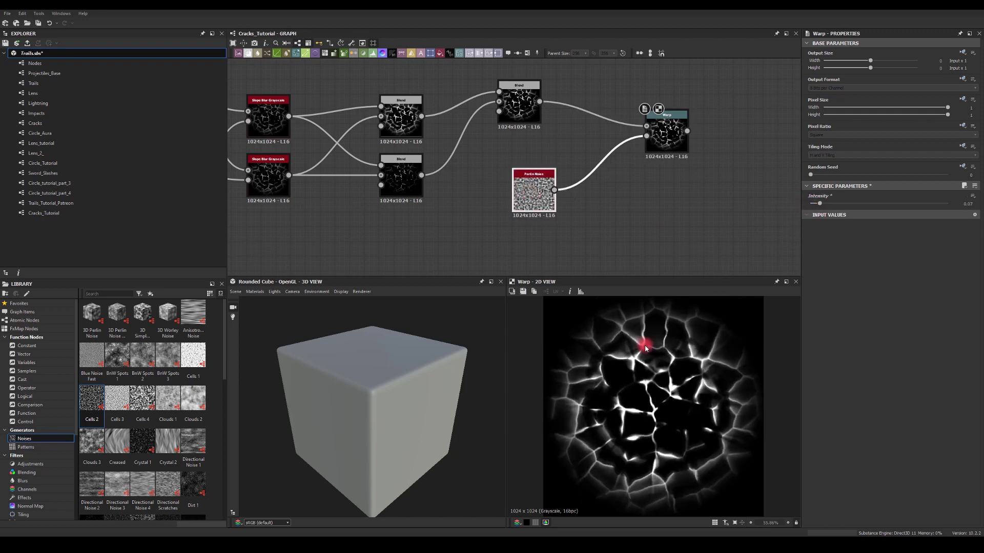
left_click(527, 193)
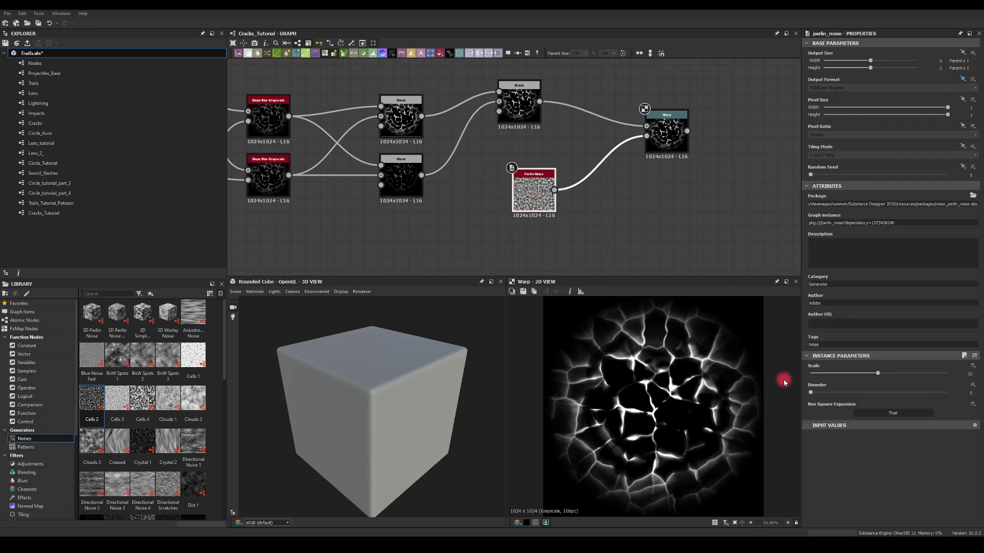
mouse_move(860, 379)
left_mouse_down()
mouse_move(817, 375)
mouse_move(861, 376)
left_mouse_up()
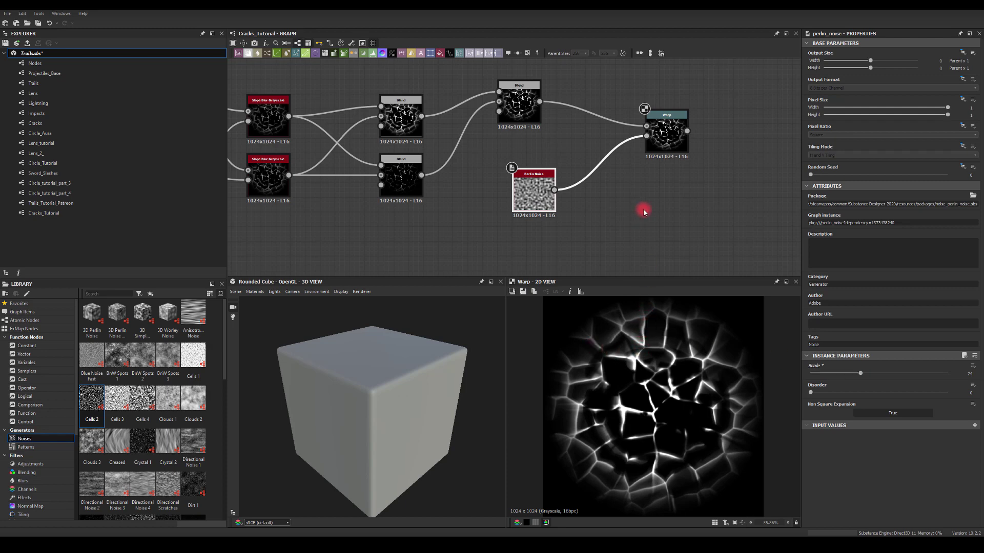
- Move the Warp closer to its inputs and add a second Warp fed by its output
left_click_drag(666, 137, 626, 158)
middle_click_drag(722, 153, 623, 148)
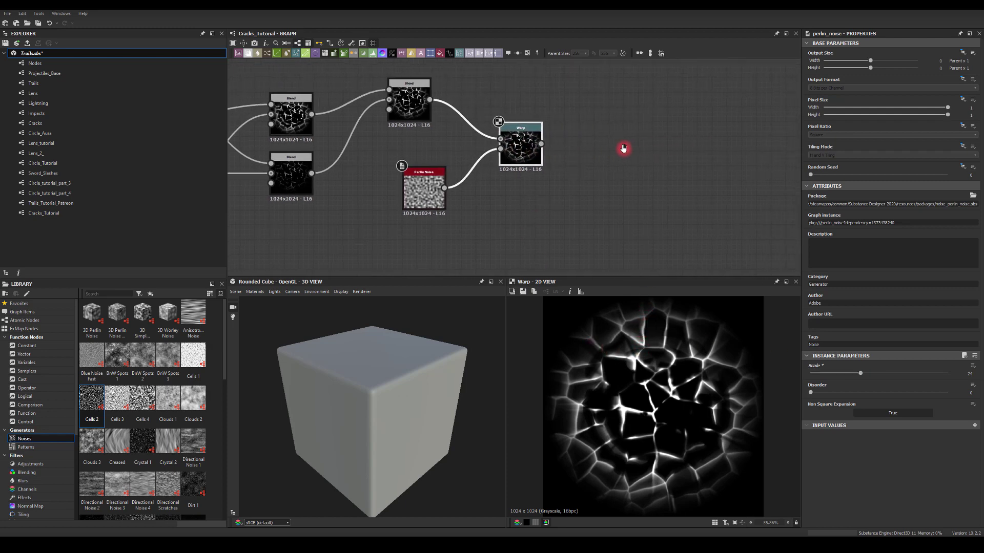
left_click_drag(540, 144, 626, 149)
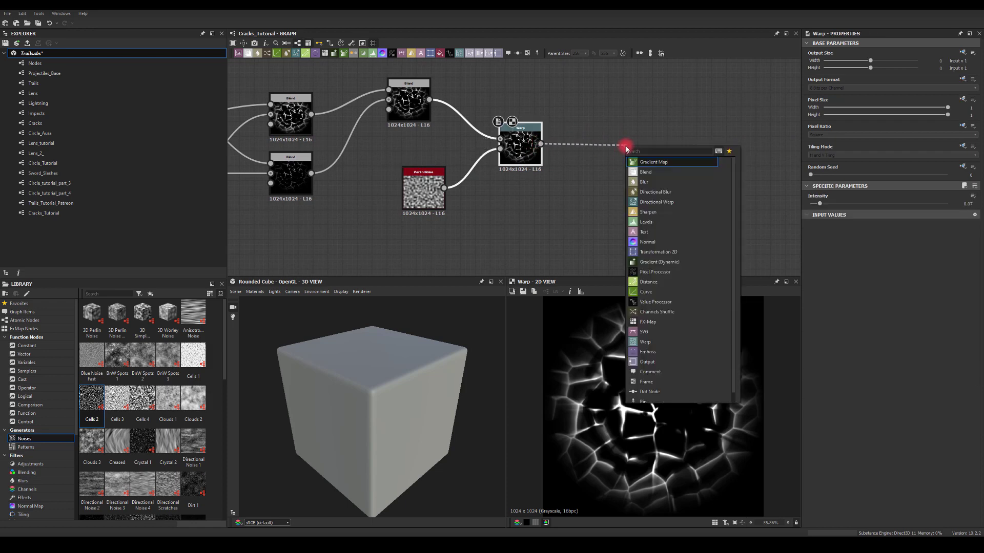
type("warp")
left_click(636, 162)
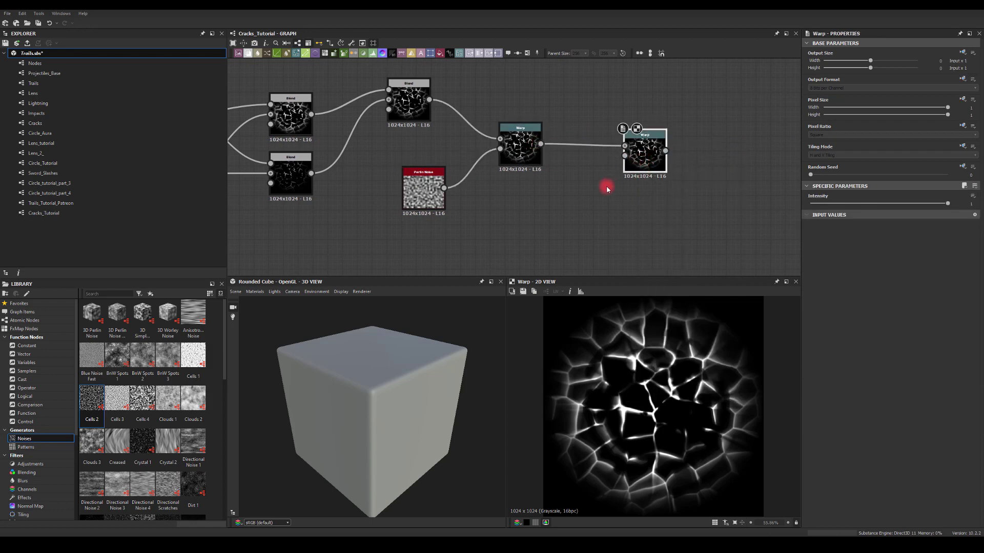
- Feed a Cells 4 noise through a Blur HQ Grayscale into the second Warp's Gradient Input and select that Warp
left_click_drag(140, 404, 625, 159)
type("bl")
left_click(627, 265)
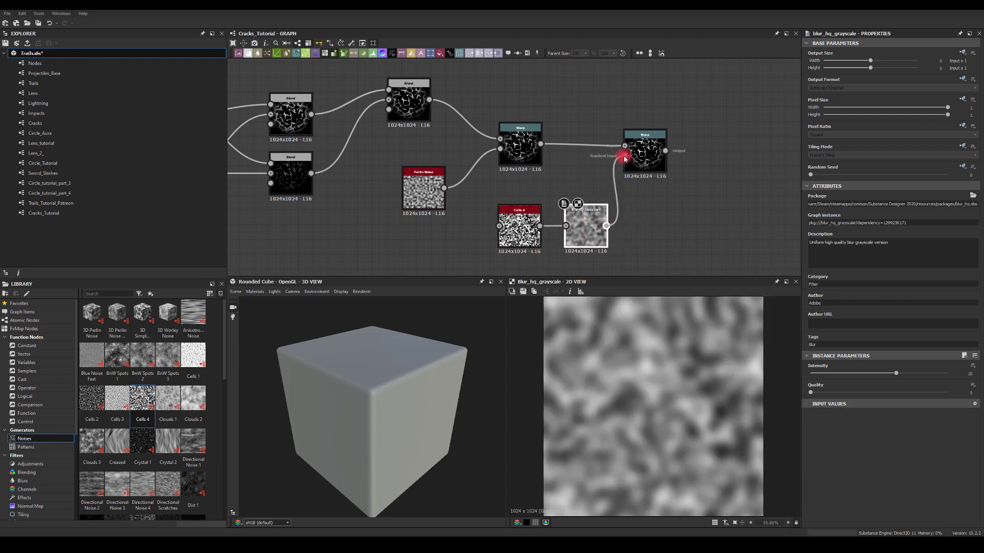
left_click(637, 151)
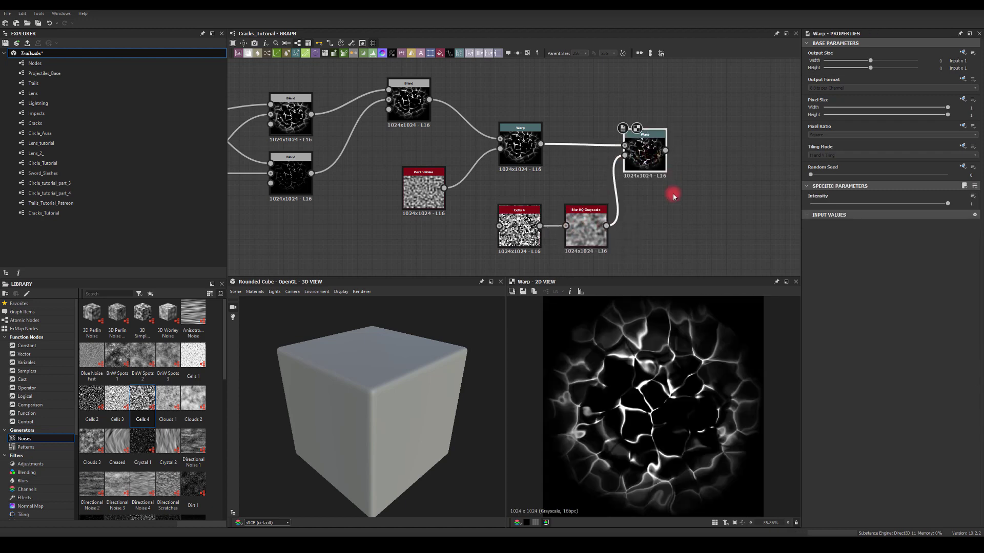
- Try an intensity of 0.46 on the second Warp and a much lower intensity on the Blur HQ Grayscale
middle_click_drag(661, 219, 681, 200)
left_click_drag(840, 205, 874, 211)
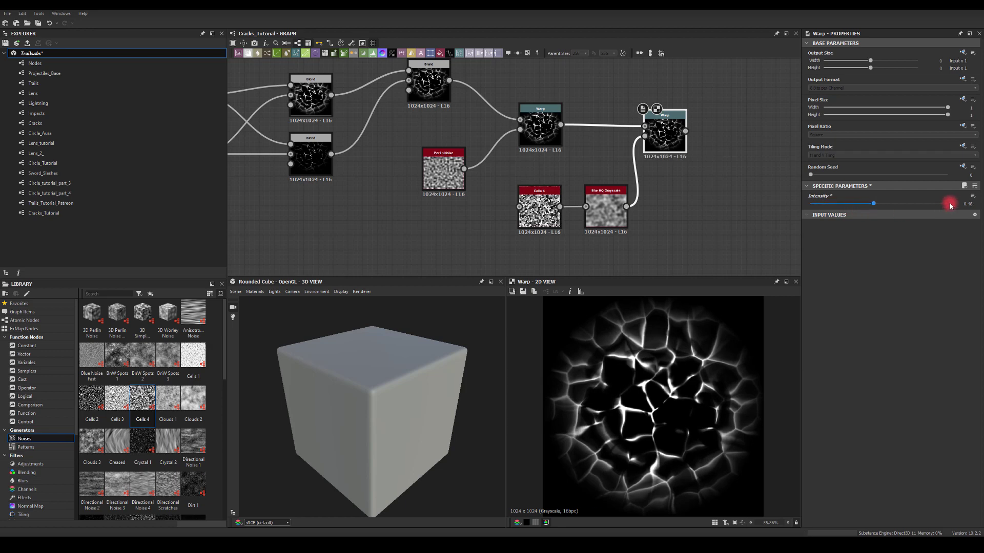
left_click(600, 203)
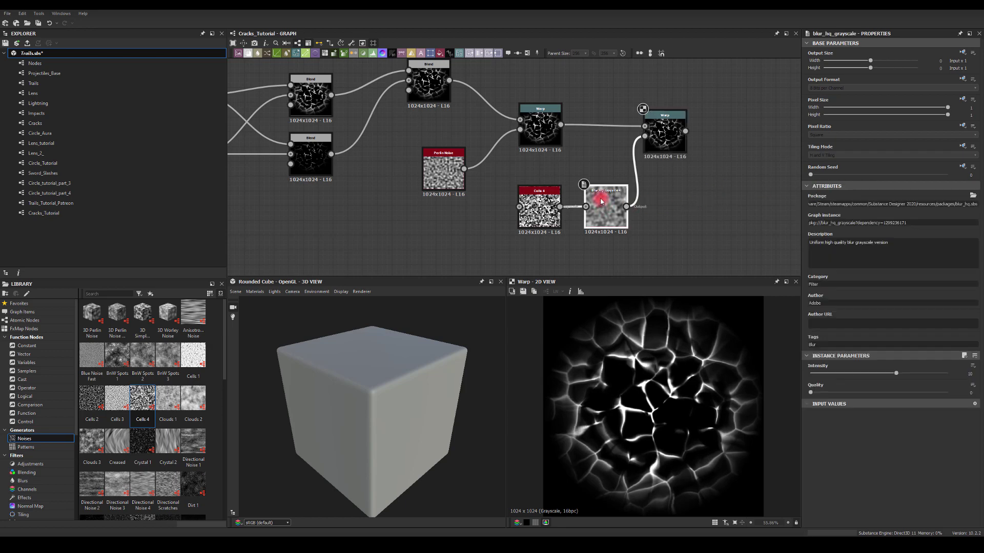
left_click(845, 330)
left_click_drag(895, 374, 815, 377)
- Try a Cells 4 scale of about 6 with the second Warp's intensity at 0.16
left_click(538, 207)
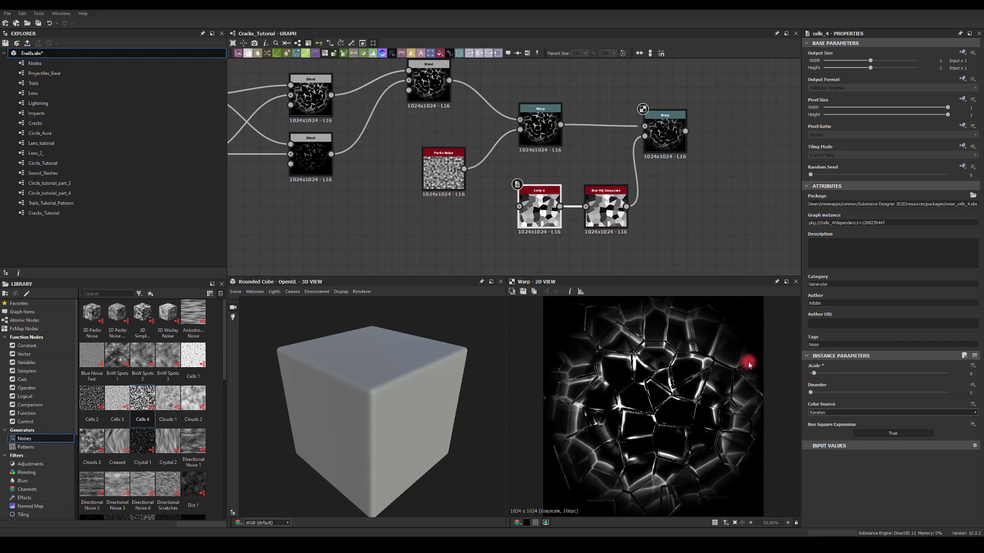
left_click(660, 136)
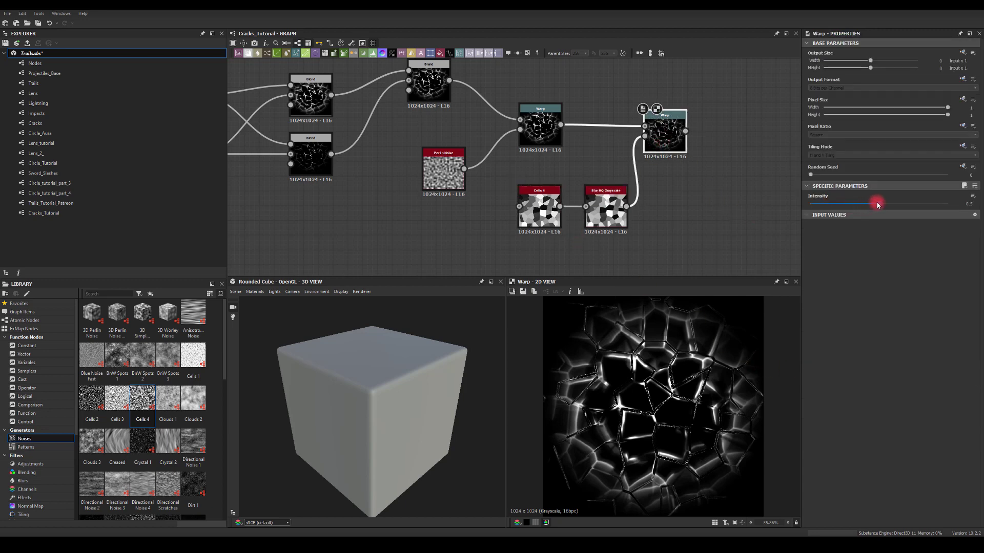
left_click_drag(876, 205, 831, 214)
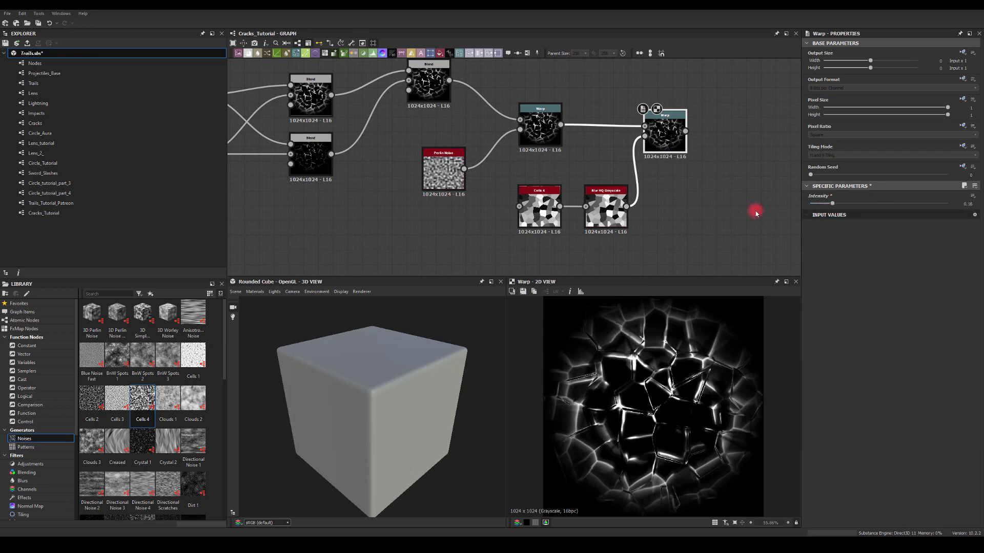
- Set the Blur HQ Grayscale intensity to about 3.7 and the Cells 4 scale to 17
left_click(598, 203)
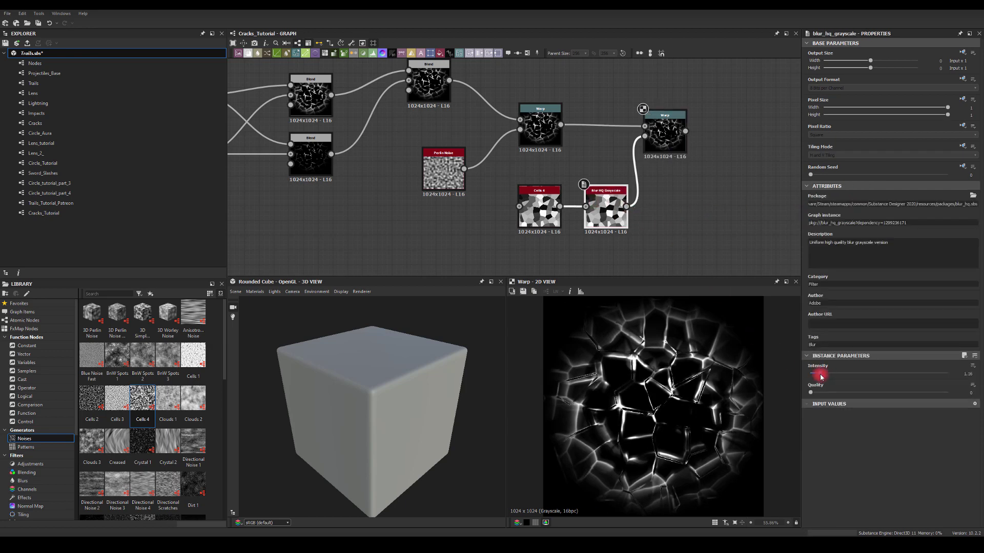
left_click_drag(820, 377, 841, 377)
left_click(631, 392)
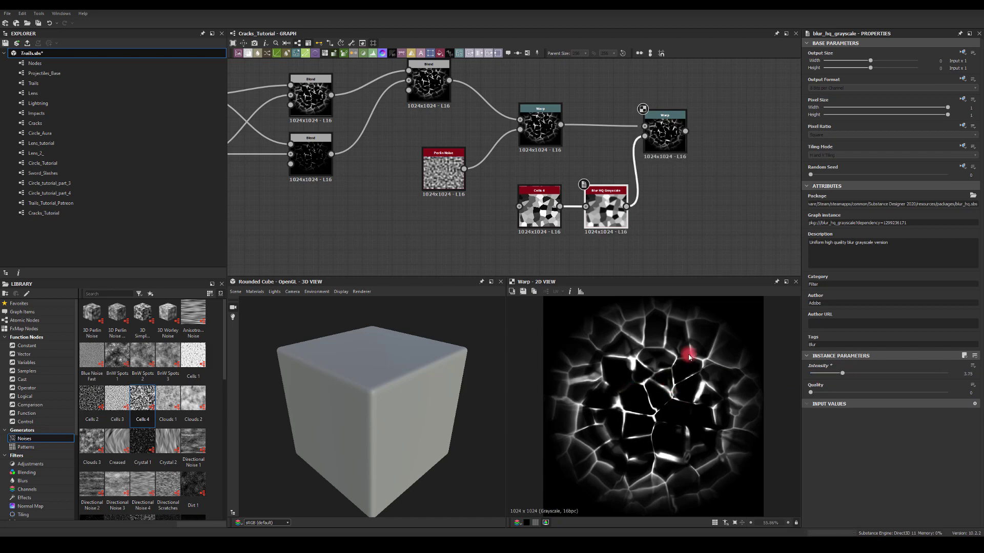
left_click(536, 218)
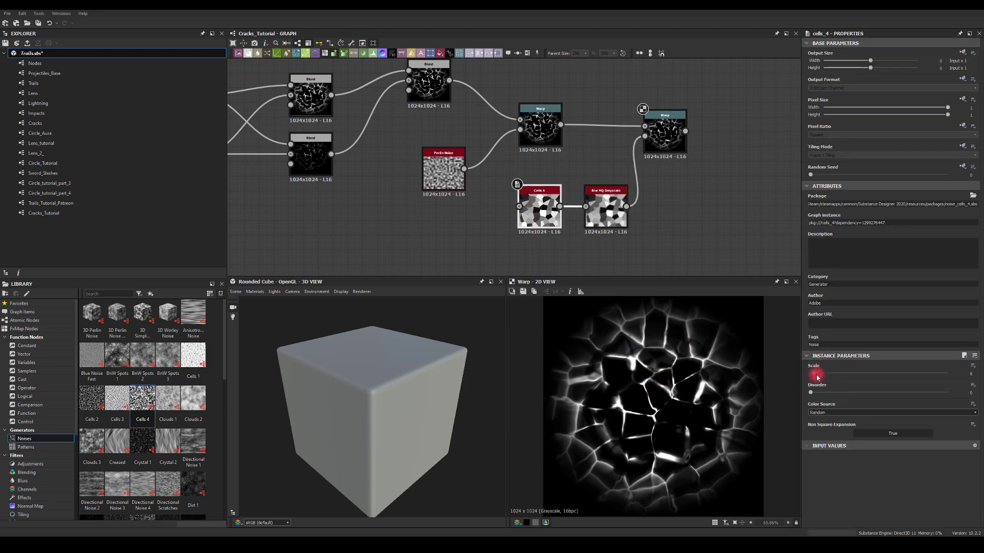
left_click_drag(818, 377, 820, 377)
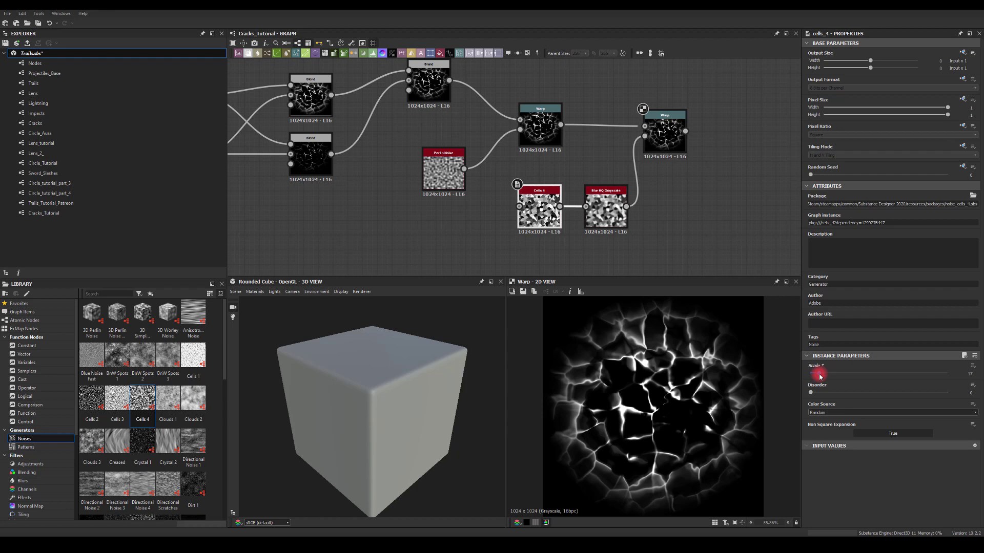
- Set the second Warp's intensity to 0.06 and adjust its position beside the first Warp
left_click_drag(659, 139, 659, 132)
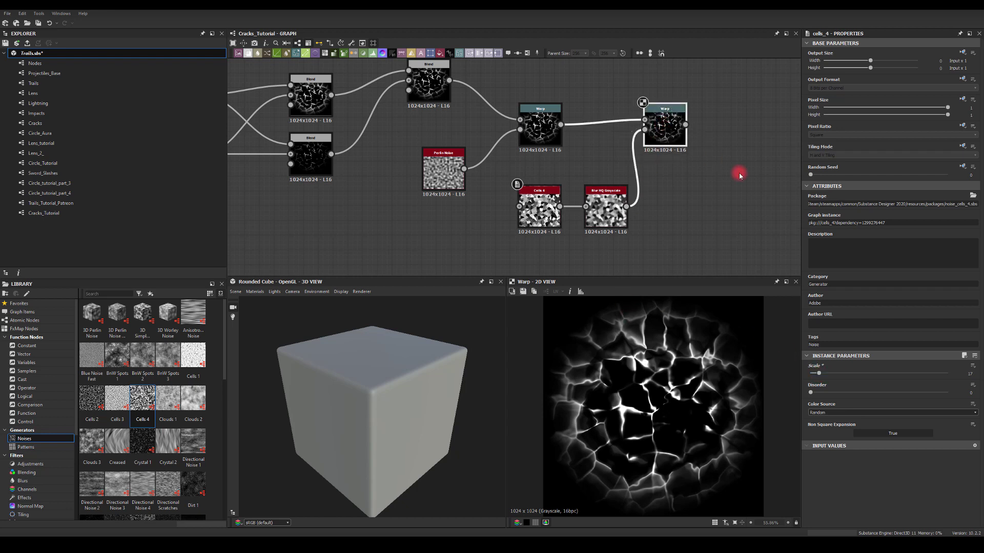
mouse_move(832, 203)
left_mouse_down()
mouse_move(801, 203)
mouse_move(820, 211)
left_mouse_up()
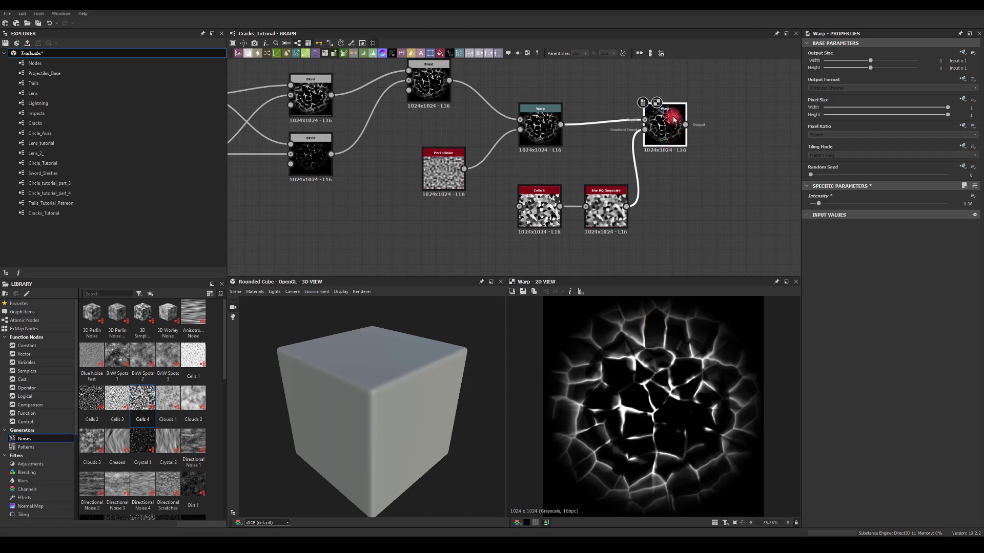
left_click_drag(680, 115, 687, 128)
middle_click_drag(726, 159, 621, 152)
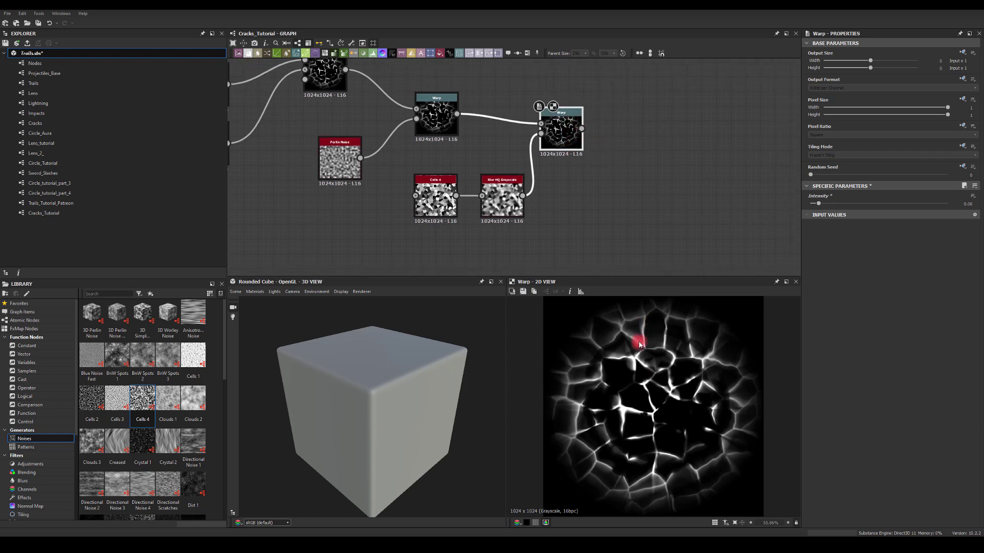
left_click_drag(560, 131, 560, 124)
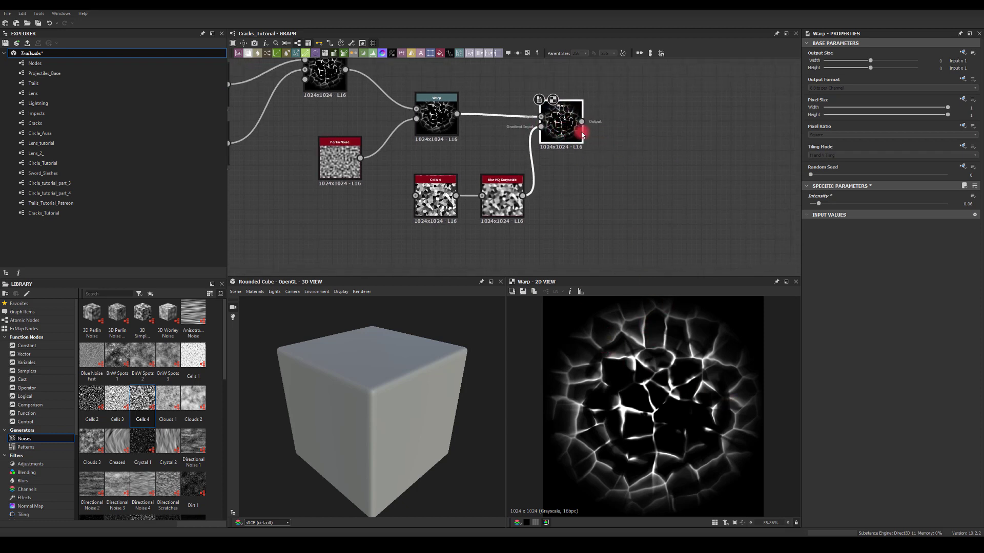
- Add a Gradient Map node fed by the second Warp's output and place it beside that Warp
middle_click_drag(634, 133, 548, 141)
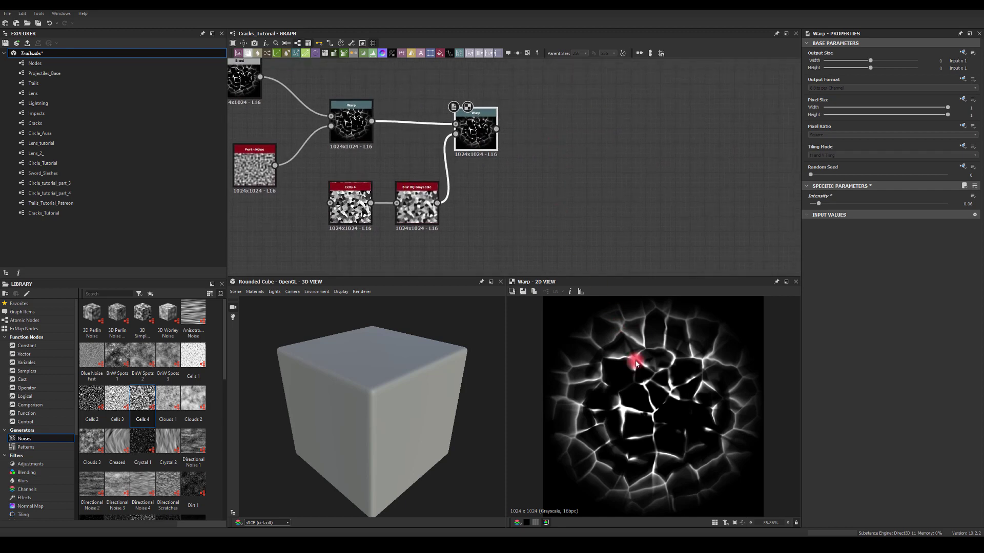
left_click_drag(497, 127, 566, 134)
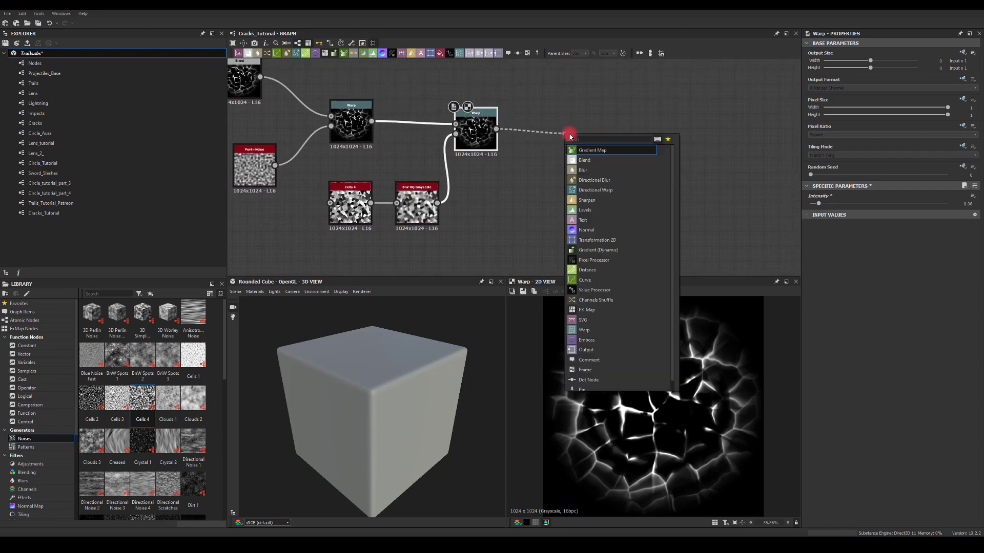
scroll(569, 144, "down", 1)
left_click(582, 150)
left_click(573, 132)
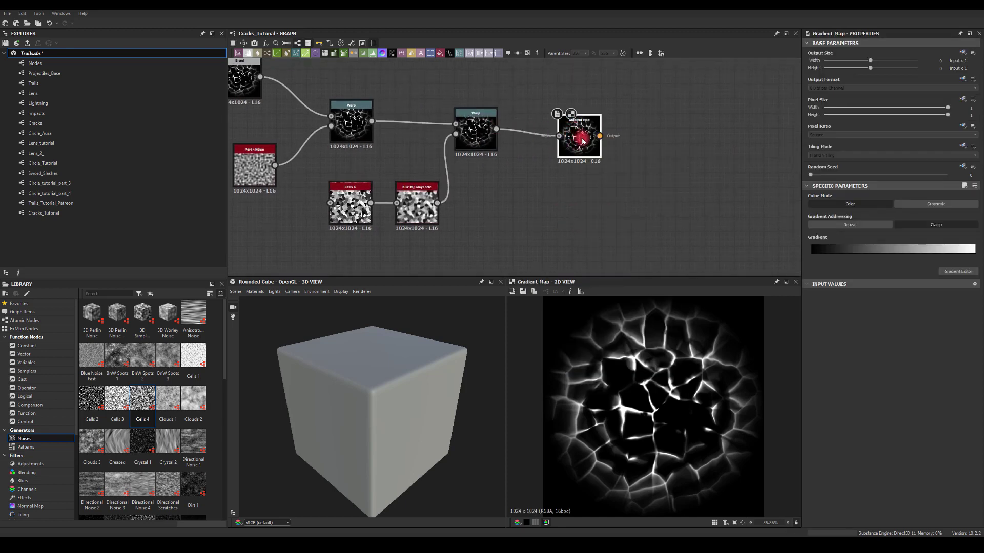
left_click_drag(582, 141, 576, 140)
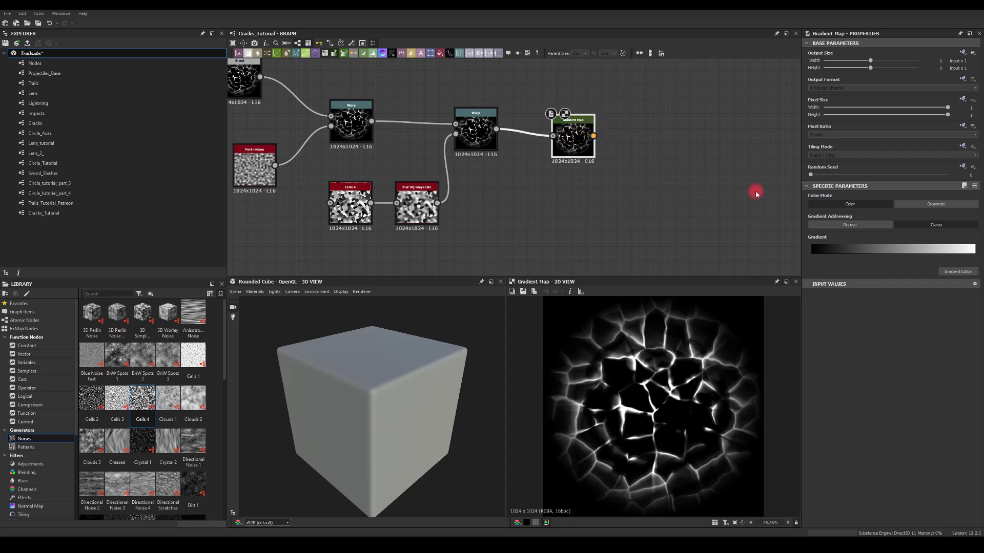
- Add a pure red (#ff0000) key to the Gradient Map's gradient at a position of about 0.36
left_click(935, 271)
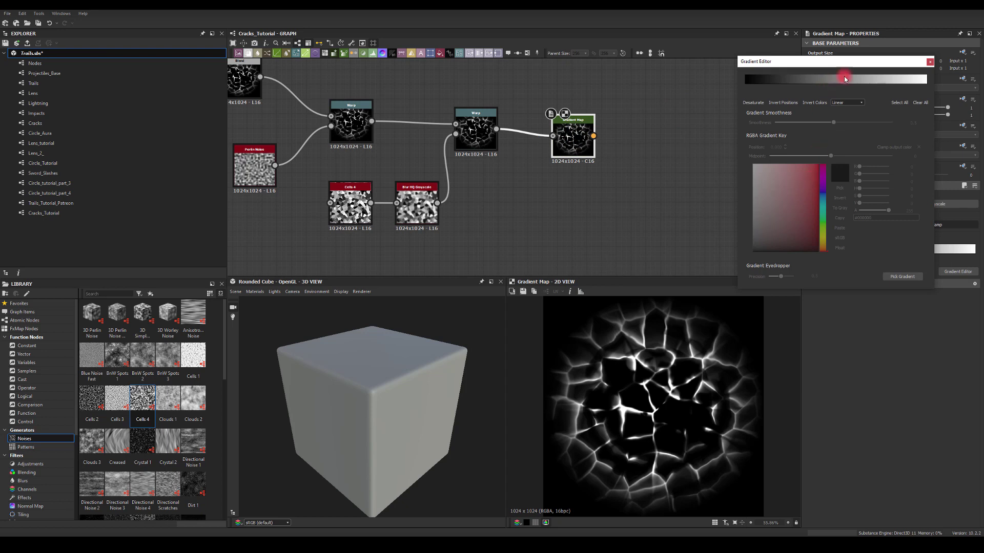
left_click(892, 81)
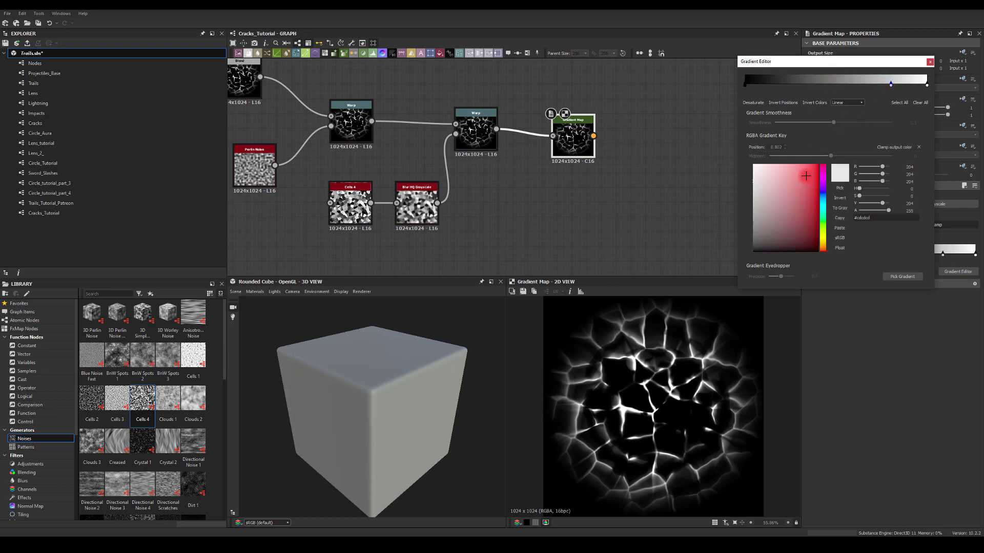
left_click_drag(806, 176, 808, 88)
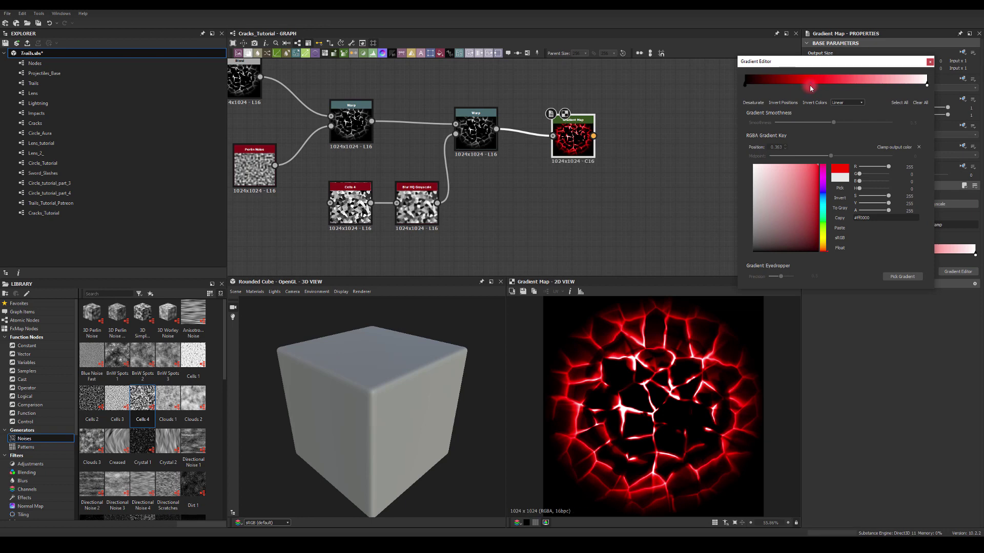
- Add an orange-yellow (#ffb400) key between the gradient's red and white keys, at a position of about 0.63
left_click(860, 81)
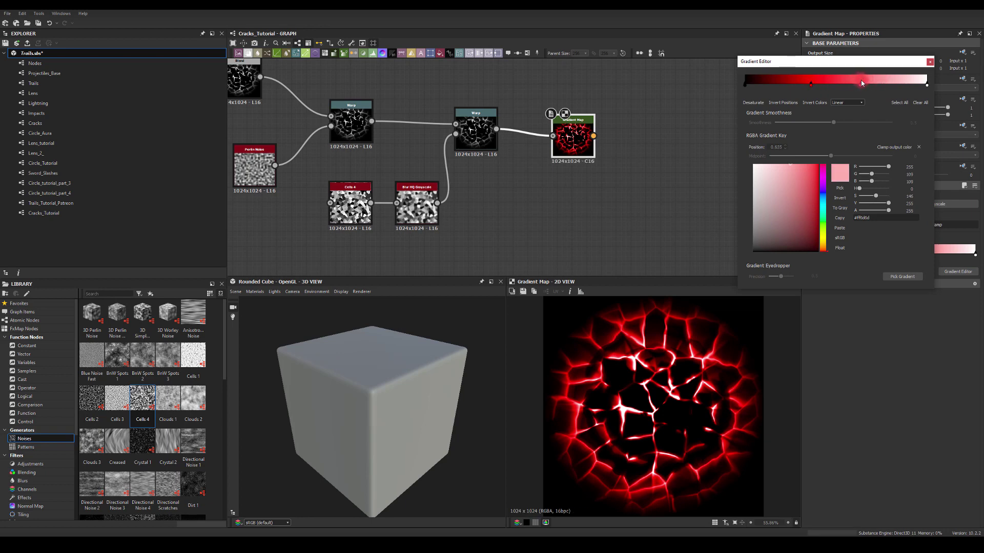
left_click(823, 247)
left_click_drag(804, 189, 830, 157)
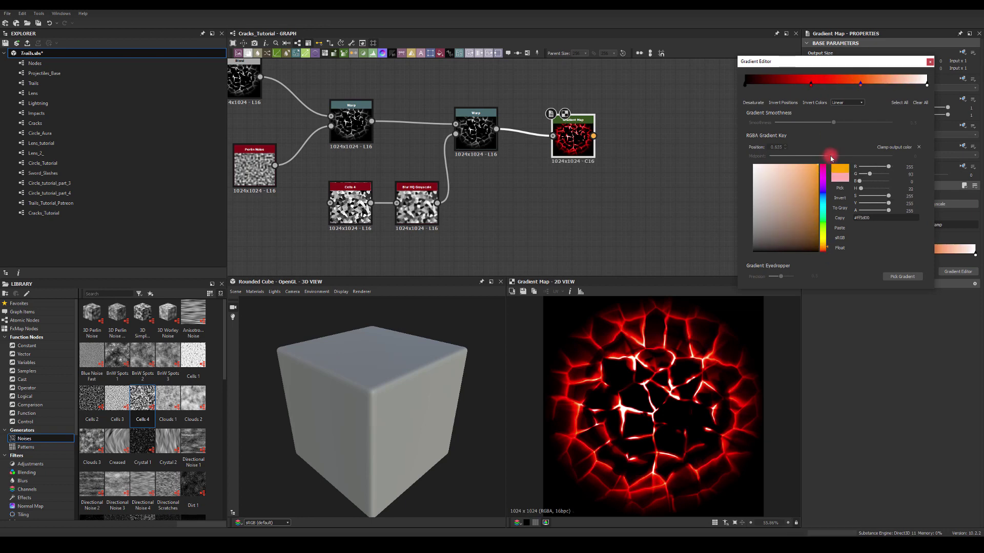
left_click(825, 242)
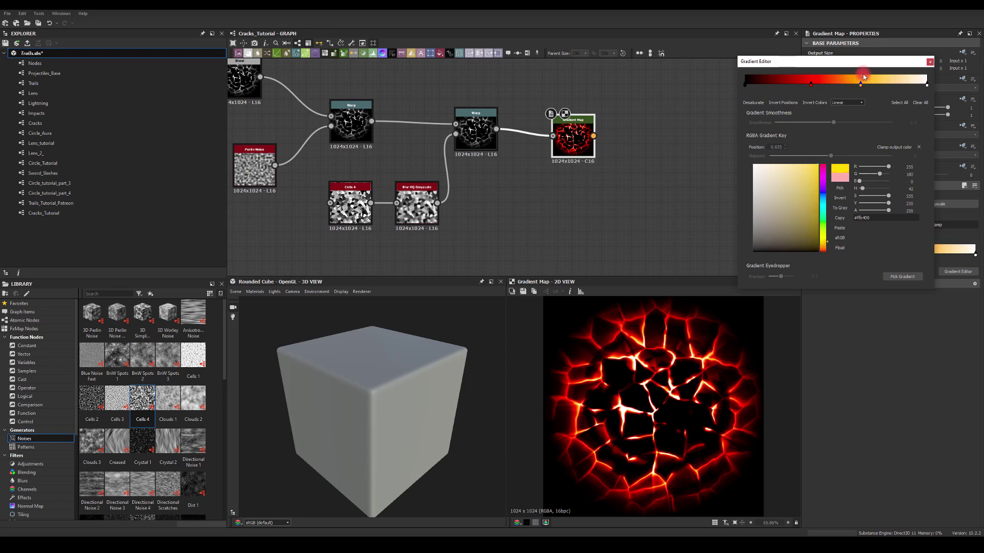
- Reposition the gradient's colour keys, placing orange-yellow at about 0.473 with red just before it, and close the gradient editor
left_click_drag(860, 87, 905, 85)
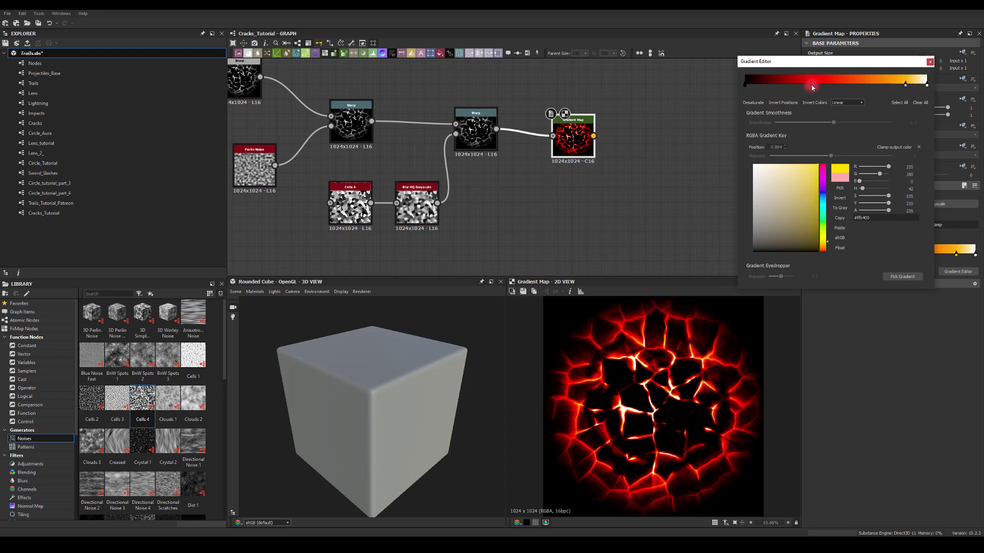
left_click_drag(811, 87, 829, 89)
left_click_drag(906, 88, 830, 89)
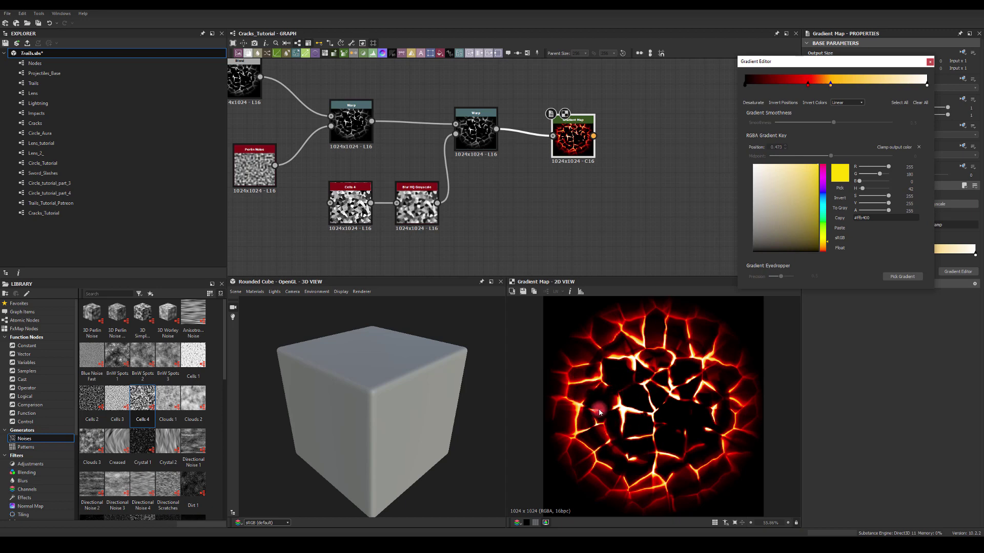
left_click(929, 62)
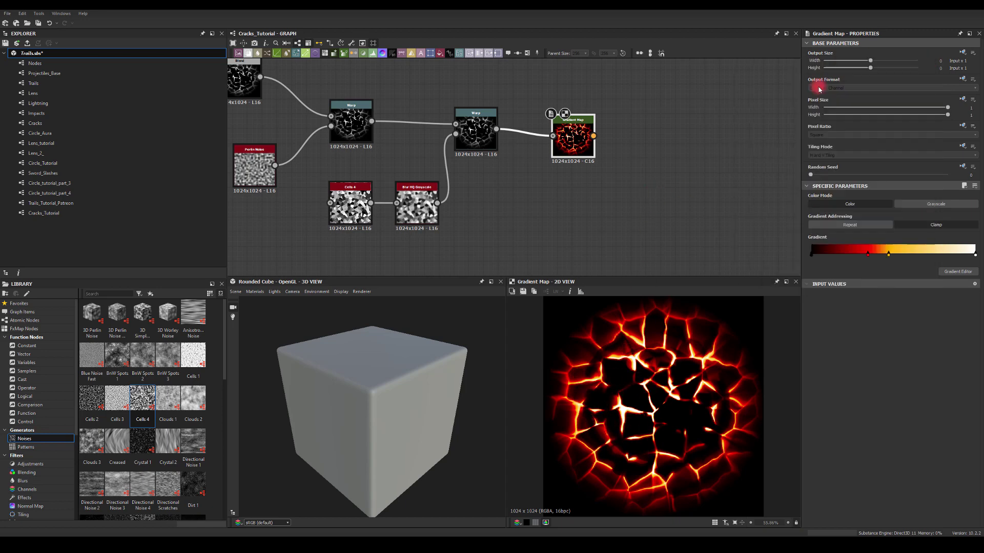
- Add a Glow node connected to the Gradient Map's output
left_click_drag(593, 136, 640, 134)
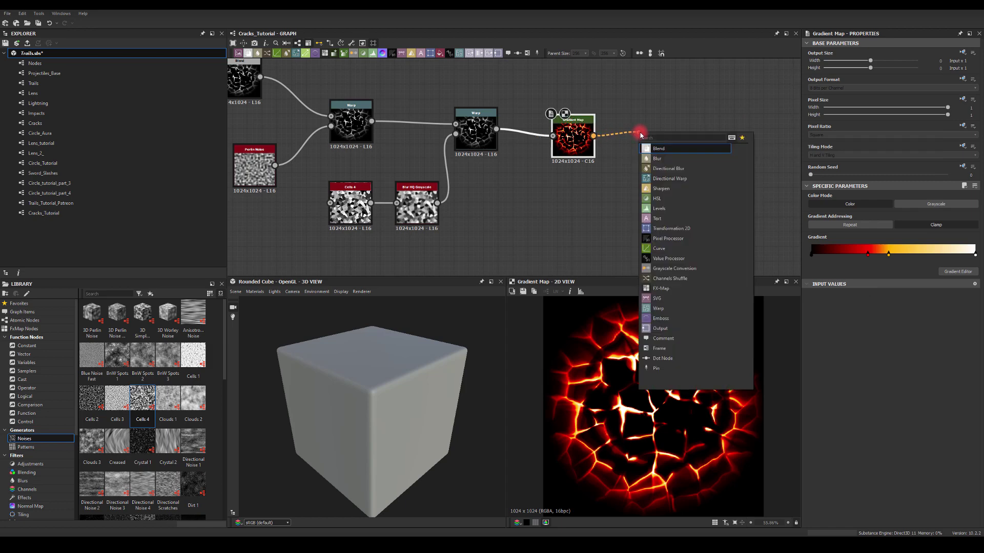
type("glow")
key("Return")
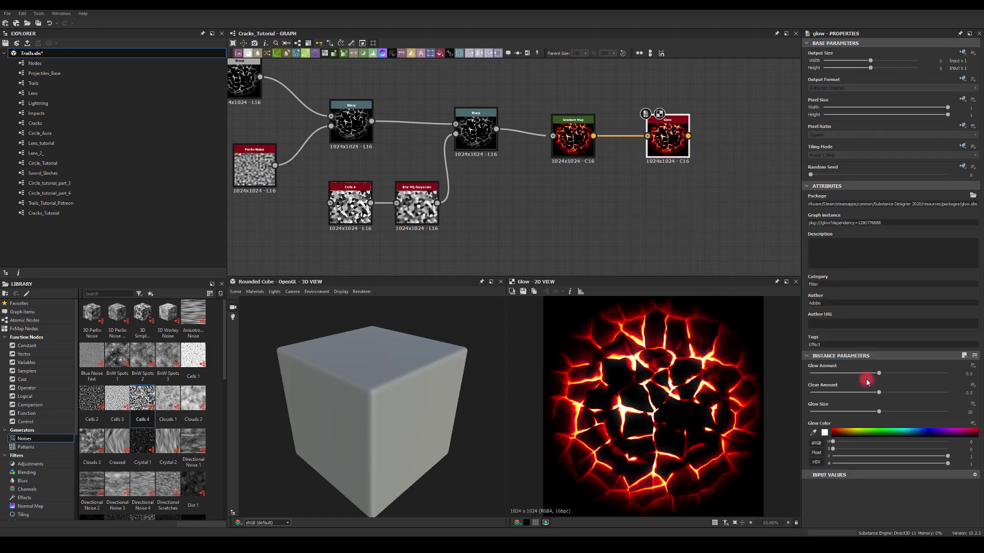
- Set the Glow node's glow colour to a fully saturated yellow with a hue of about 0.144
left_click(824, 434)
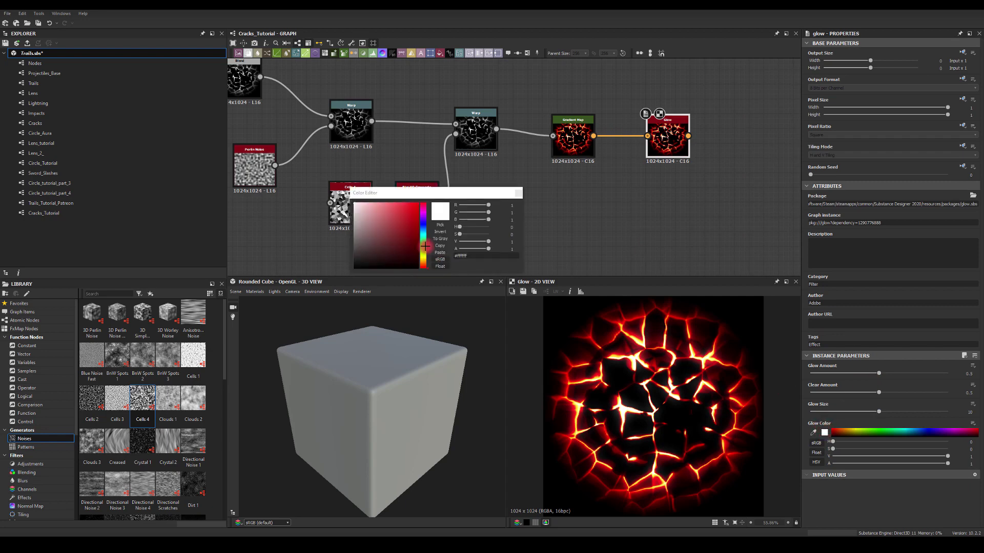
left_click(424, 262)
left_click(424, 260)
left_click_drag(395, 216, 454, 173)
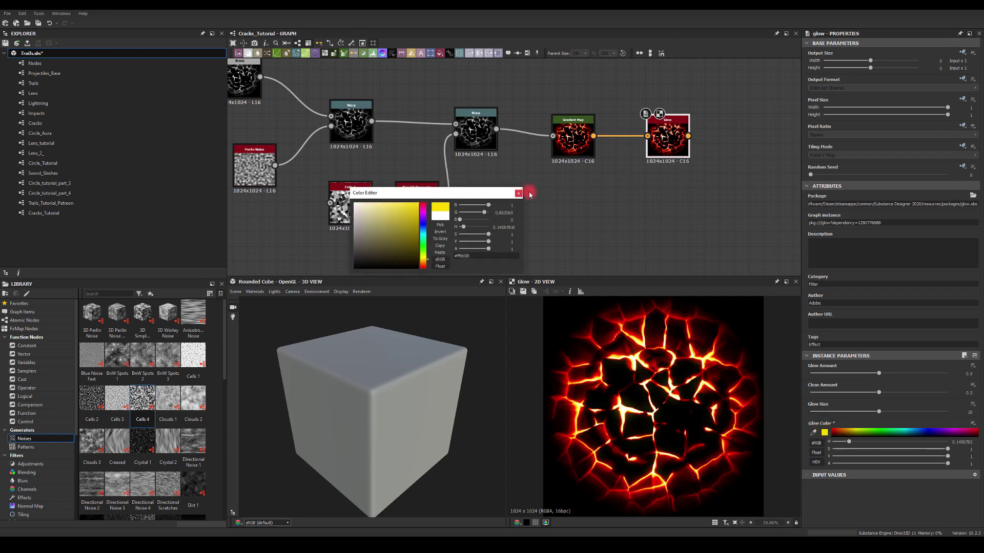
left_click(519, 192)
- Set the Glow node's Clear Amount to 0.14, Glow Size to 15.42 and Glow Amount to 0.45
left_click_drag(879, 394, 830, 393)
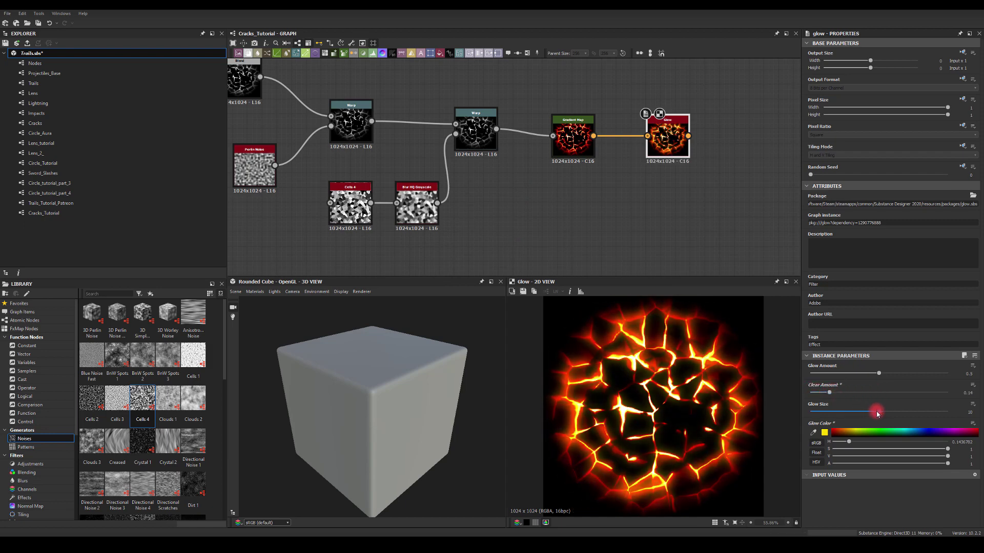
mouse_move(920, 404)
left_mouse_down()
mouse_move(867, 405)
mouse_move(944, 405)
mouse_move(915, 405)
left_mouse_up()
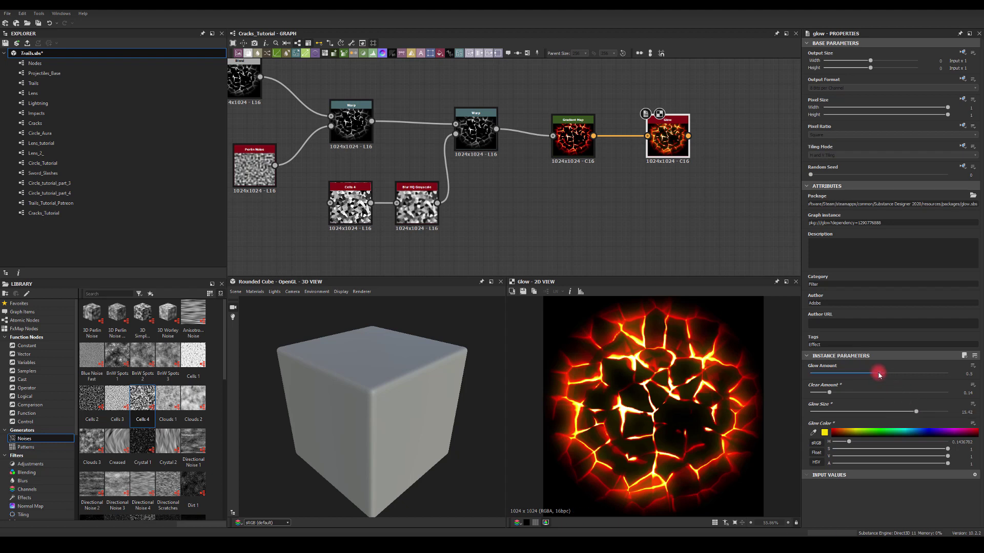
mouse_move(879, 375)
left_mouse_down()
mouse_move(801, 369)
mouse_move(873, 378)
left_mouse_up()
scroll(603, 380, "down", 2)
scroll(617, 389, "up", 1)
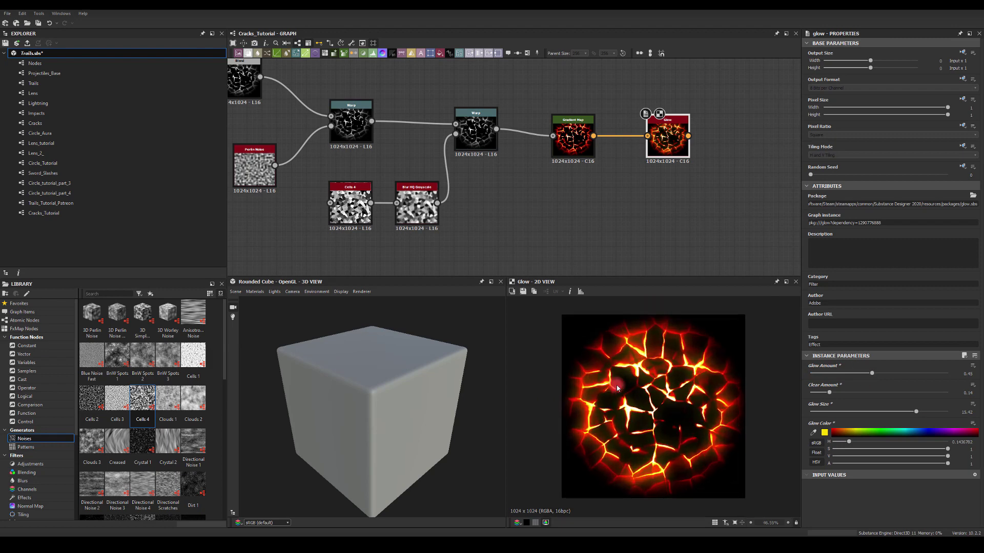
- Set the Scale of the Paraboloid Shape node at the start of the upper branch to 1
middle_click_drag(607, 237, 626, 198)
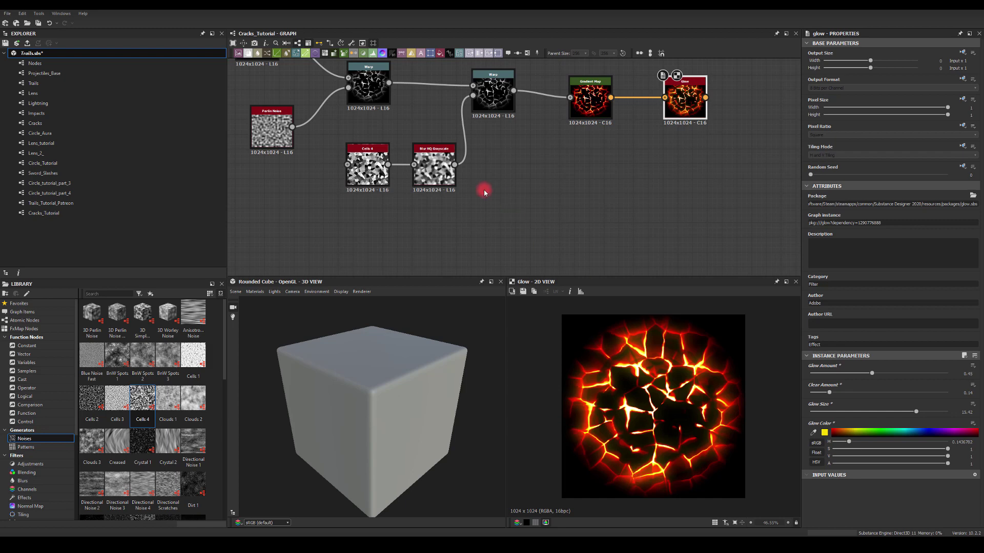
middle_click_drag(499, 191, 651, 194)
scroll(427, 149, "down", 3)
mouse_move(466, 168)
middle_mouse_down()
mouse_move(775, 202)
mouse_move(799, 194)
middle_mouse_up()
middle_click_drag(491, 119, 559, 117)
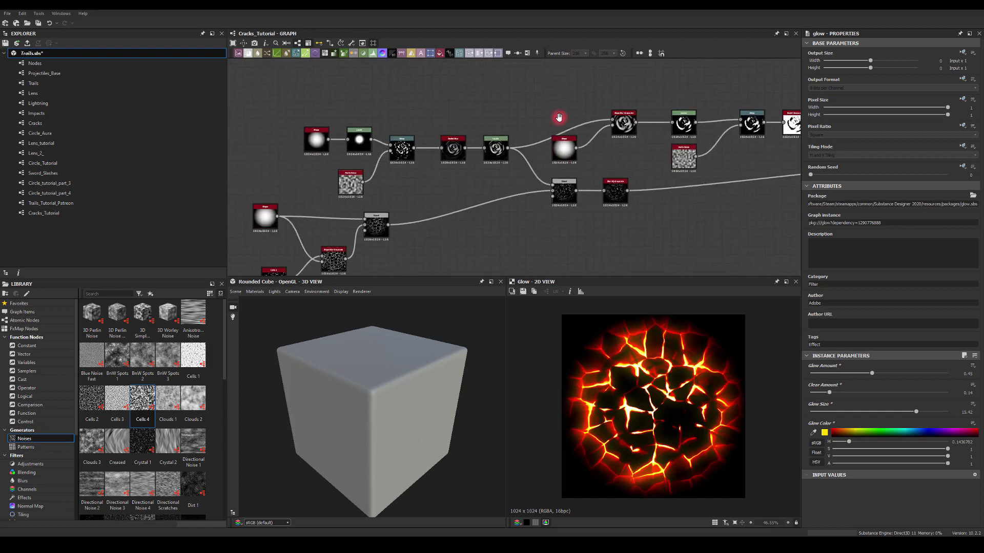
scroll(463, 101, "up", 5)
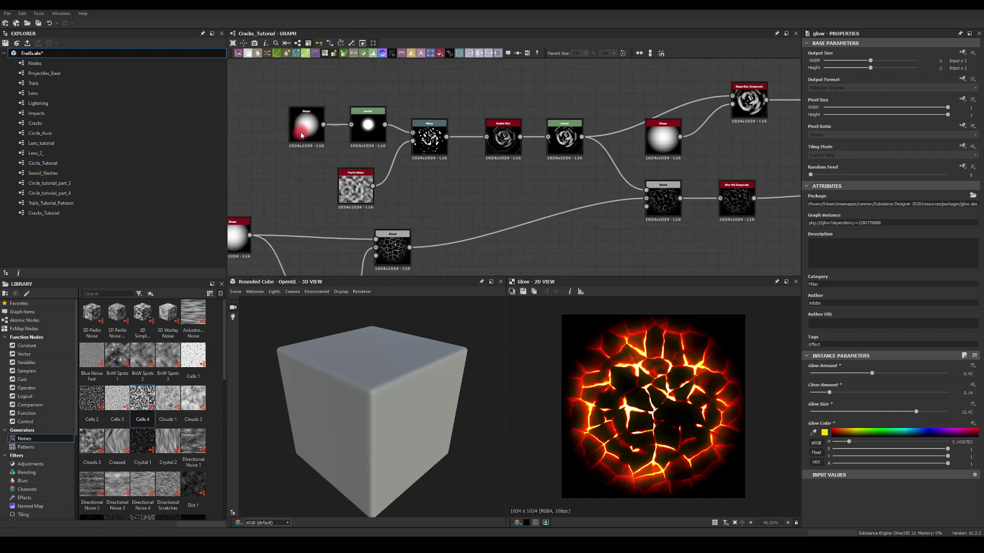
left_click(302, 135)
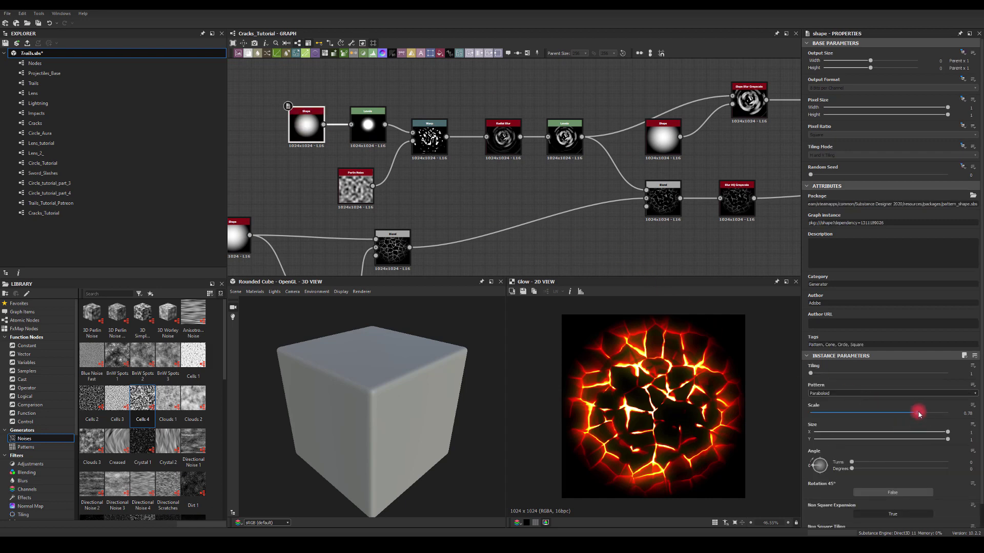
left_click_drag(918, 414, 951, 423)
left_click(773, 401)
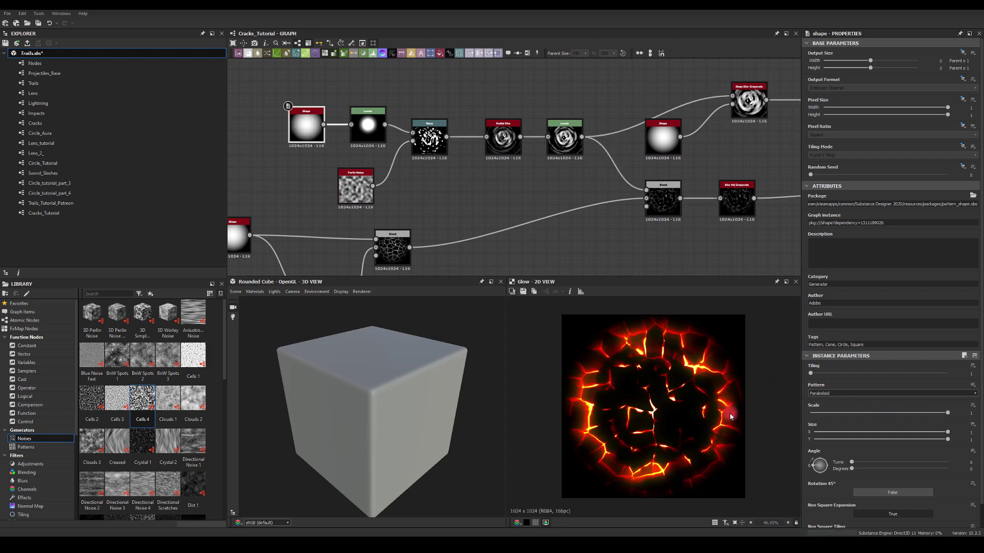
- Darken the midtones of the Levels node that follows the Radial Blur
left_click(387, 191)
middle_click_drag(428, 178, 333, 169)
middle_click_drag(514, 180, 454, 169)
left_click(457, 137)
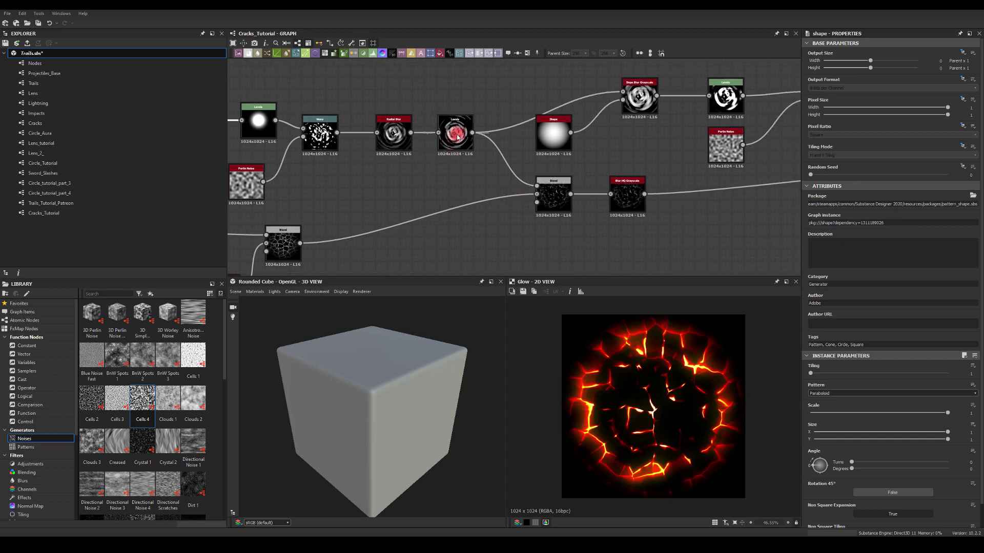
left_click(878, 247)
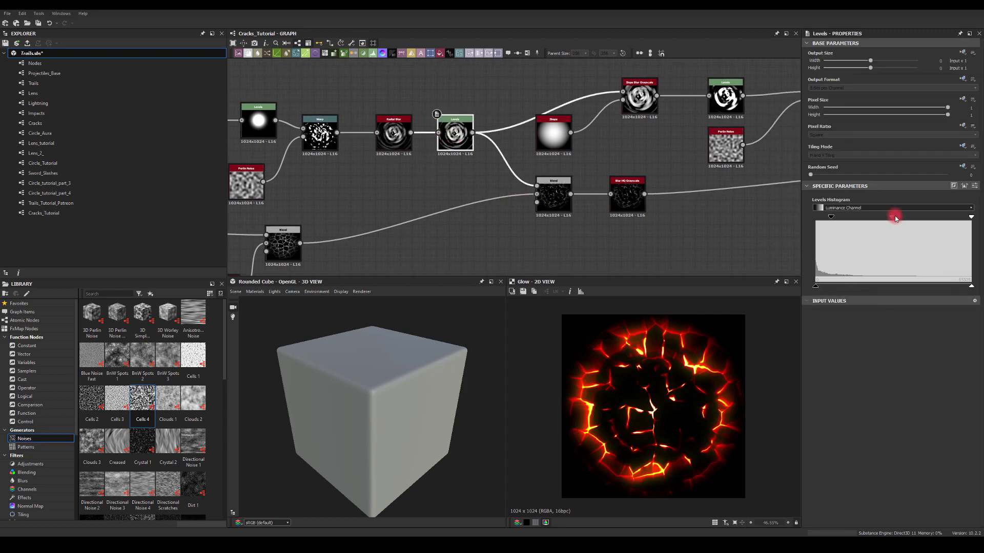
mouse_move(895, 218)
left_mouse_down()
mouse_move(885, 215)
mouse_move(910, 221)
mouse_move(900, 220)
left_mouse_up()
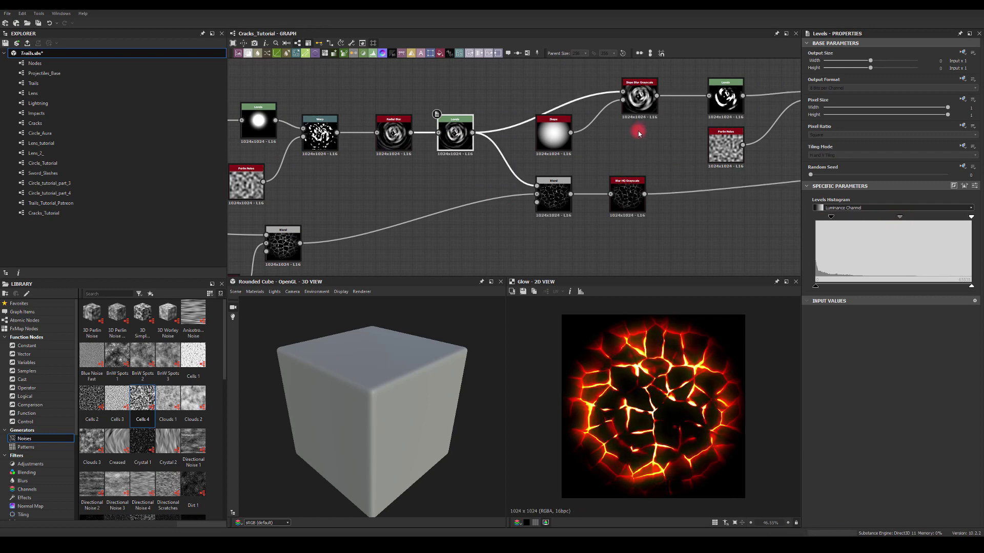
- Set the upper branch's Slope Blur Grayscale to an intensity of 14.84 with 1 sample
middle_click_drag(636, 128, 504, 172)
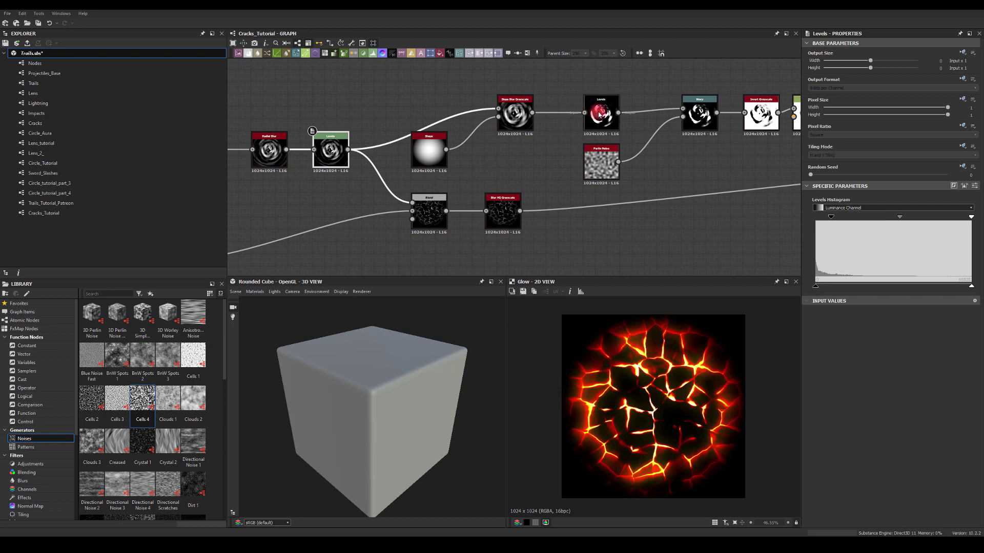
middle_click_drag(746, 195, 683, 189)
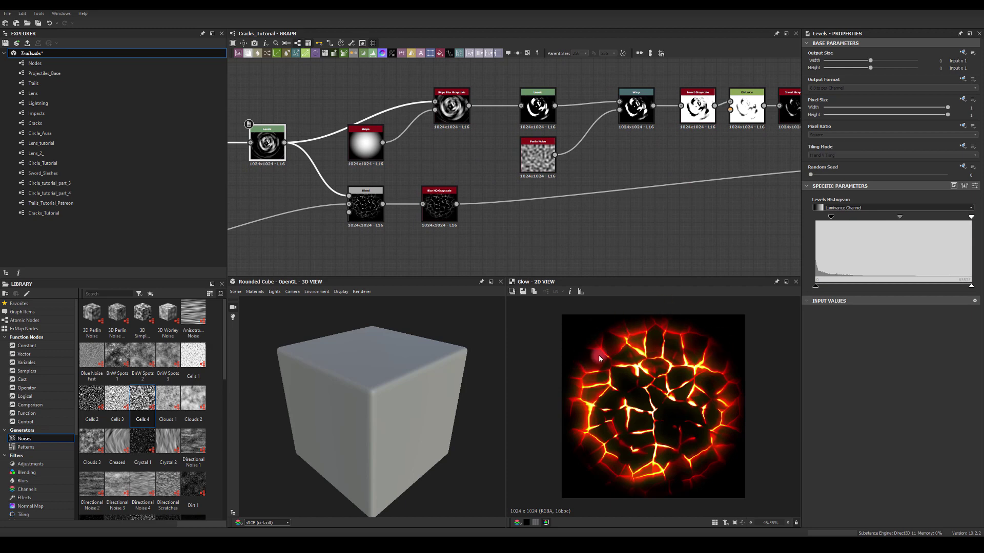
middle_click_drag(669, 121, 563, 173)
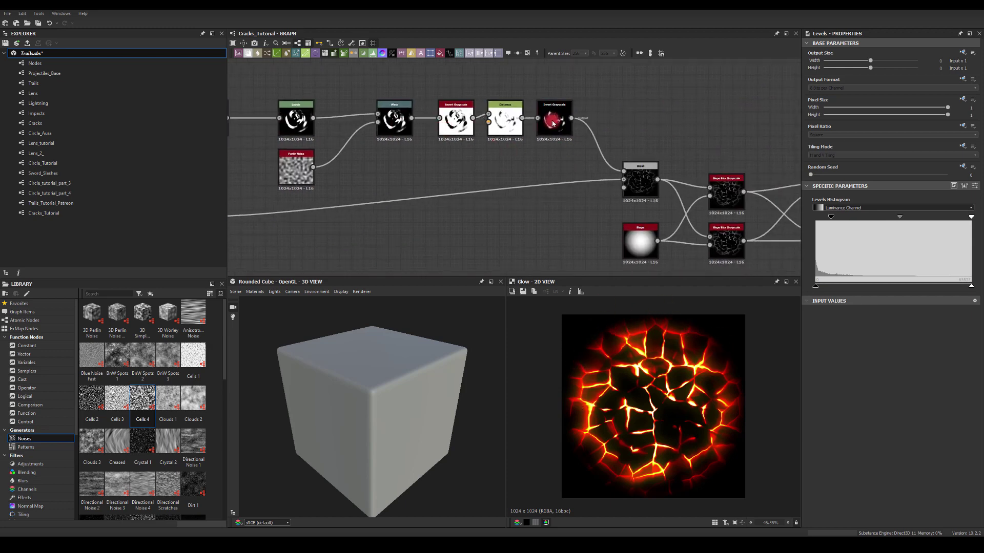
middle_click_drag(487, 154, 568, 148)
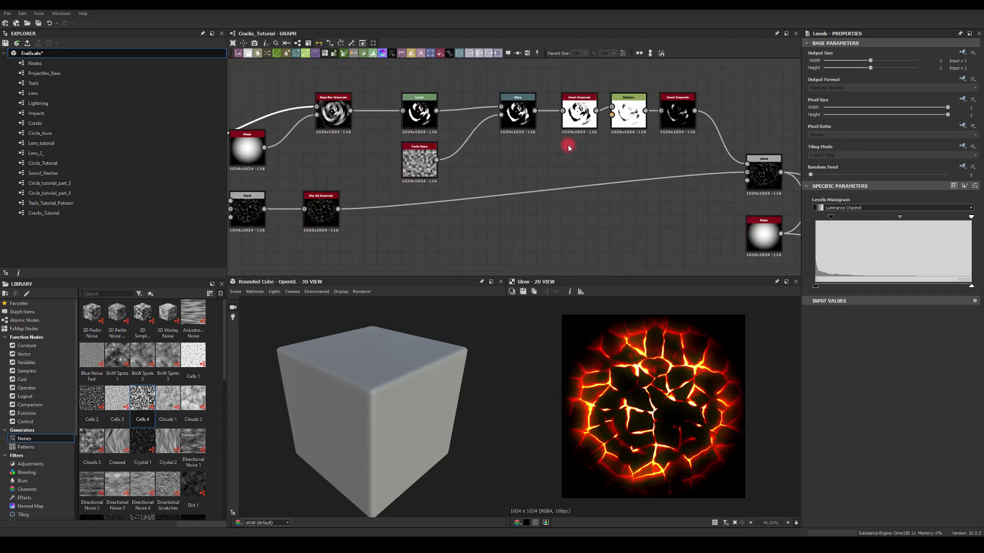
left_click(331, 111)
left_click_drag(814, 392, 930, 406)
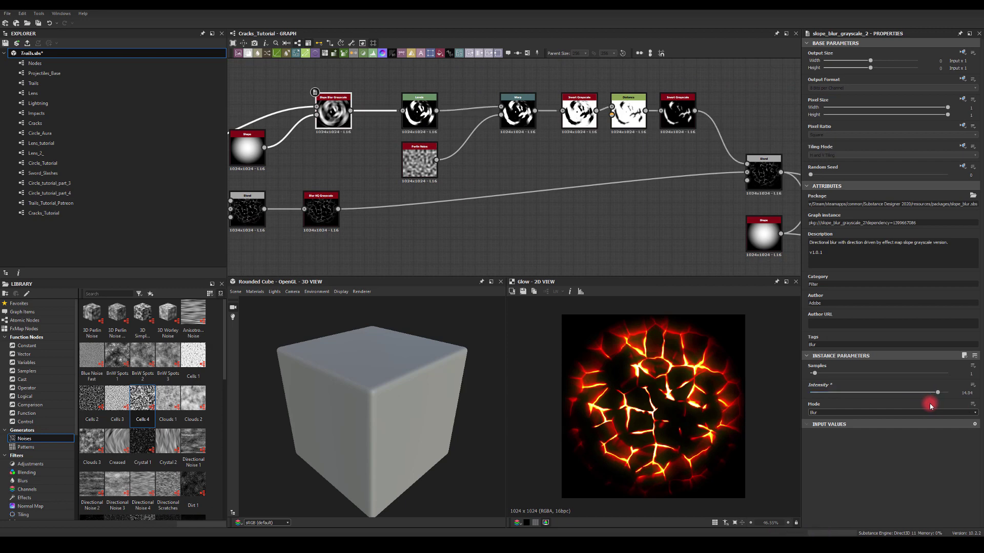
mouse_move(818, 376)
left_mouse_down()
mouse_move(835, 376)
mouse_move(814, 375)
left_mouse_up()
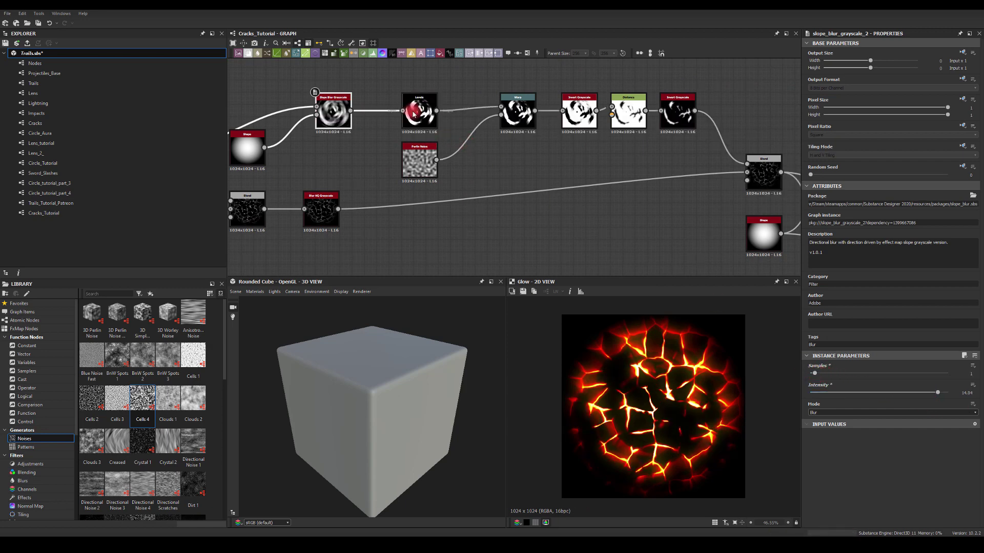
- Set the Intensity of the Warp node that follows the upper branch's Levels to 0.85
left_click(521, 118)
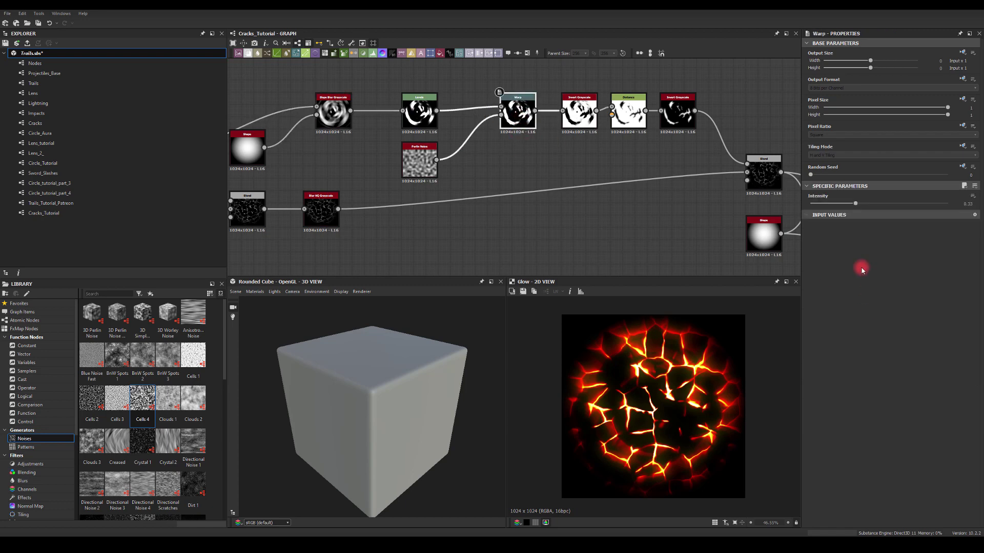
left_click_drag(856, 204, 927, 219)
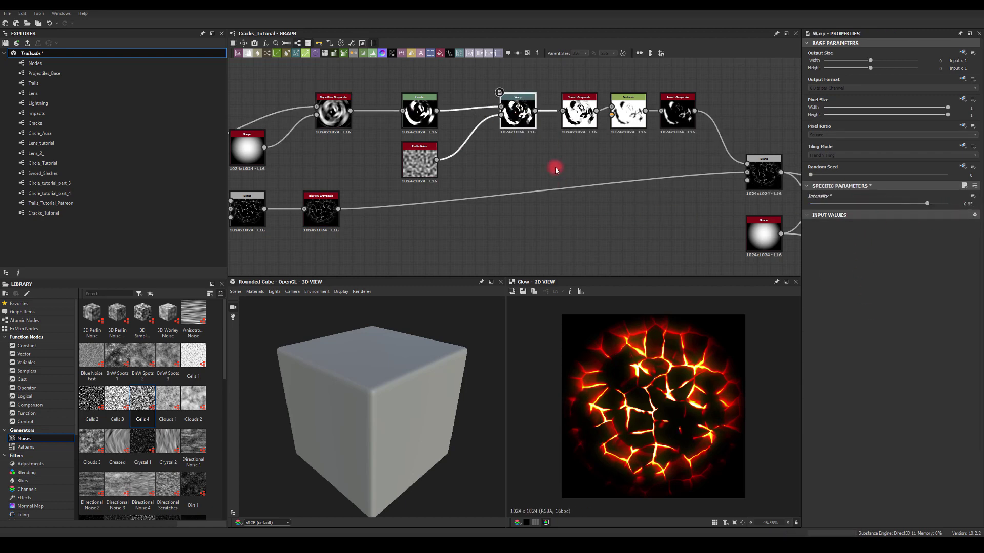
- Look over the downstream Blend and Slope Blur Grayscale nodes and compare them with the glowing crack result
middle_click_drag(587, 156, 511, 148)
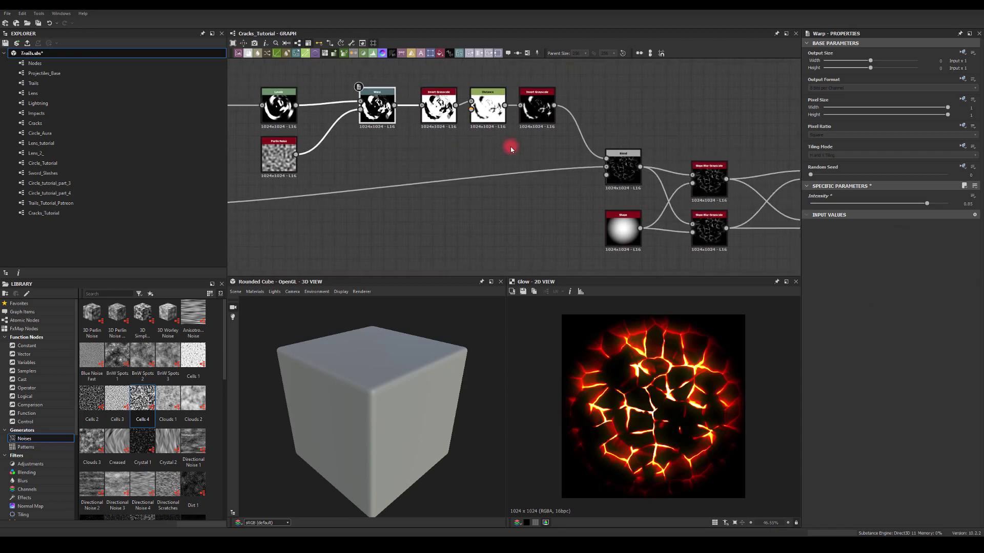
middle_click_drag(638, 136, 474, 95)
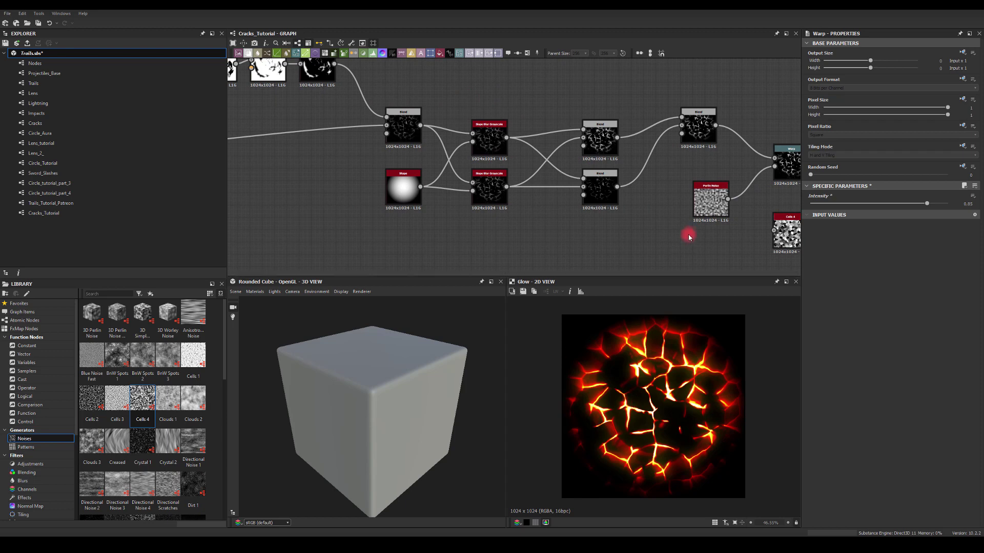
scroll(658, 407, "down", 4)
scroll(657, 407, "up", 4)
middle_click_drag(654, 230, 604, 224)
middle_click_drag(354, 232, 430, 229)
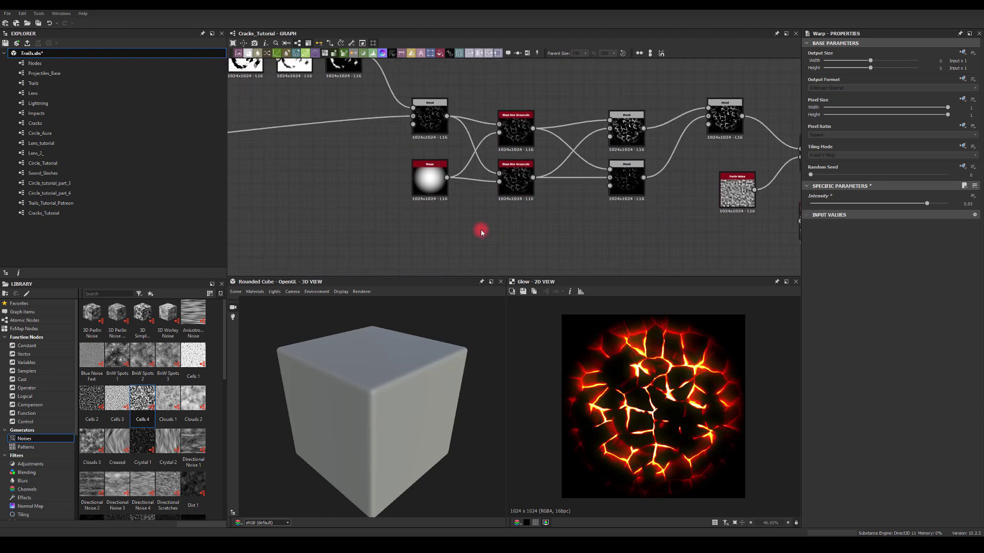
middle_click_drag(372, 249, 493, 254)
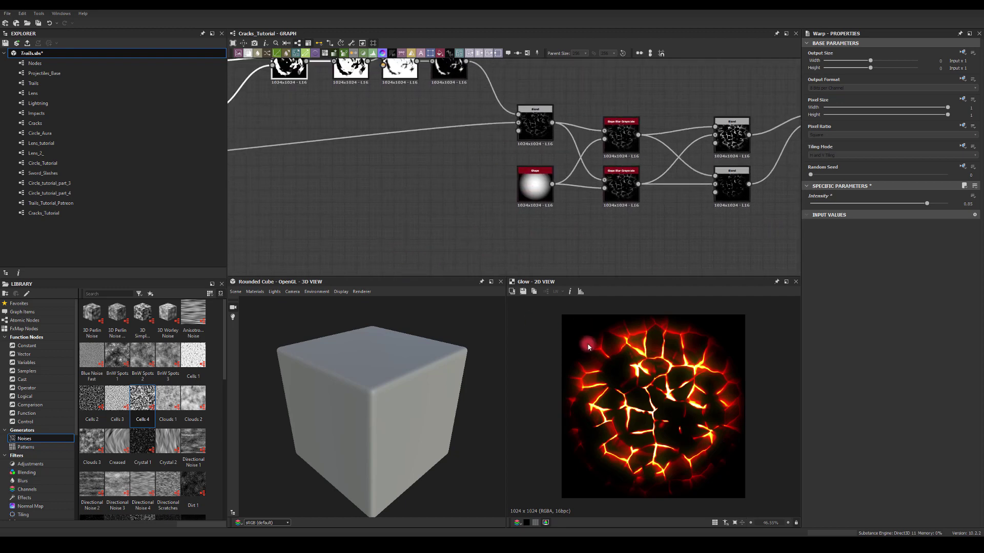
- Set the Scale of the Paraboloid Shape node that masks the Cells crack pattern to 0.92
middle_click_drag(340, 140, 548, 216)
middle_click_drag(313, 180, 581, 162)
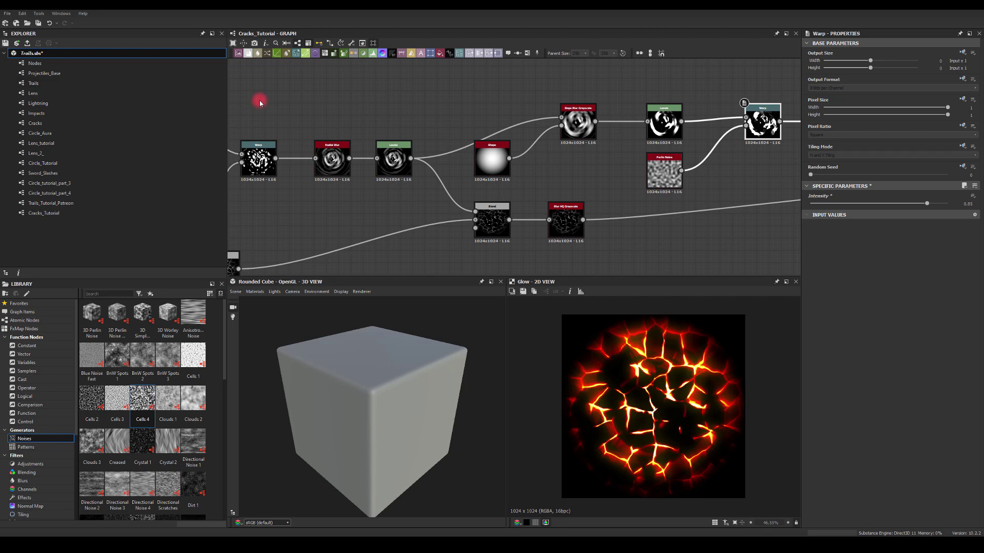
middle_click_drag(268, 99, 544, 96)
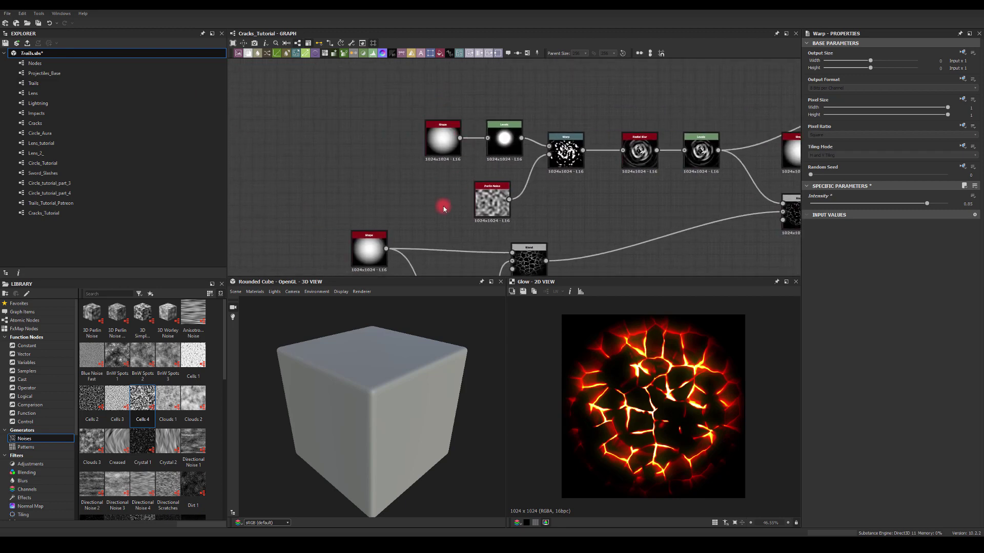
middle_click_drag(444, 209, 380, 111)
left_click(328, 149)
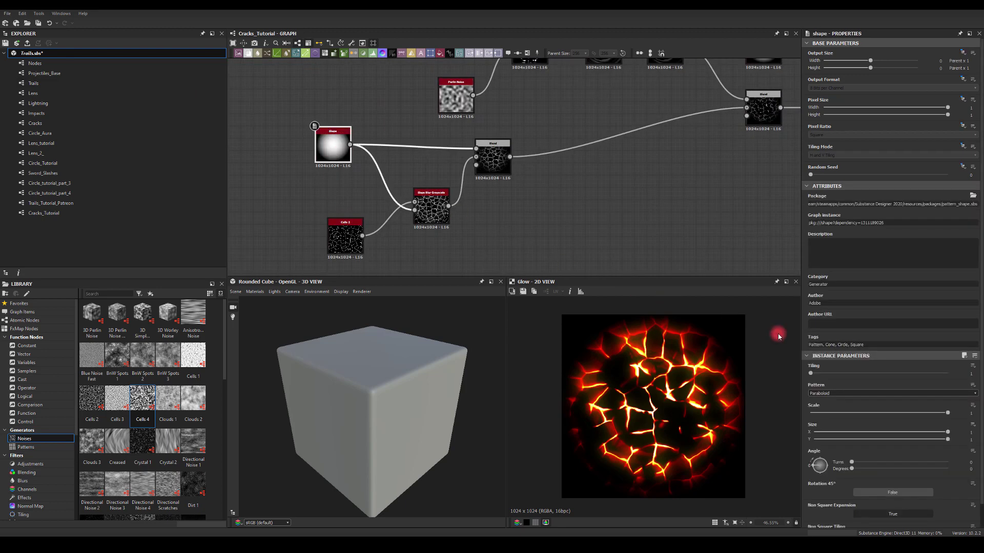
left_click_drag(945, 414, 937, 416)
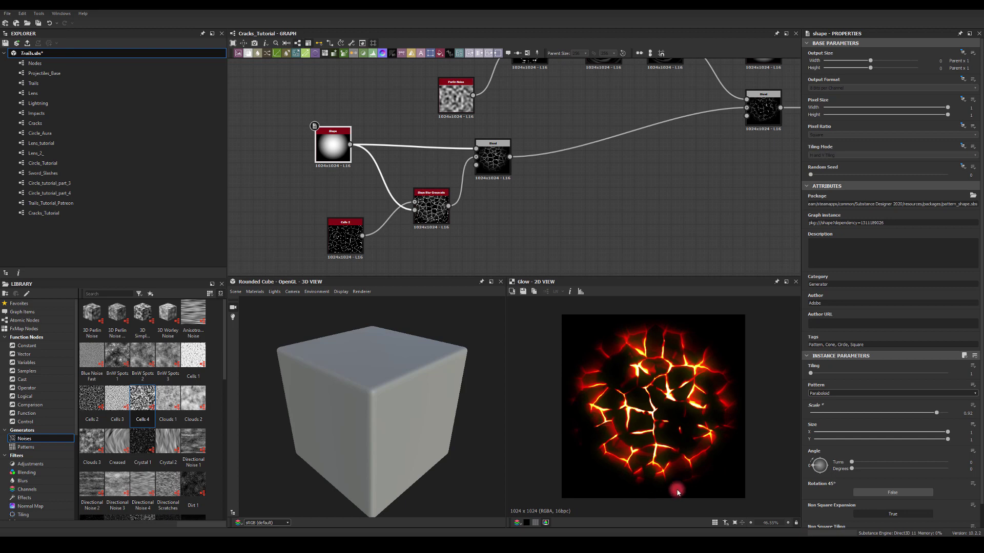
- Set the Opacity of the Subtract Blend node that combines the upper branch with the blurred cracks to 0.23
middle_click_drag(690, 170, 553, 158)
scroll(553, 157, "up", 3)
left_click(550, 149)
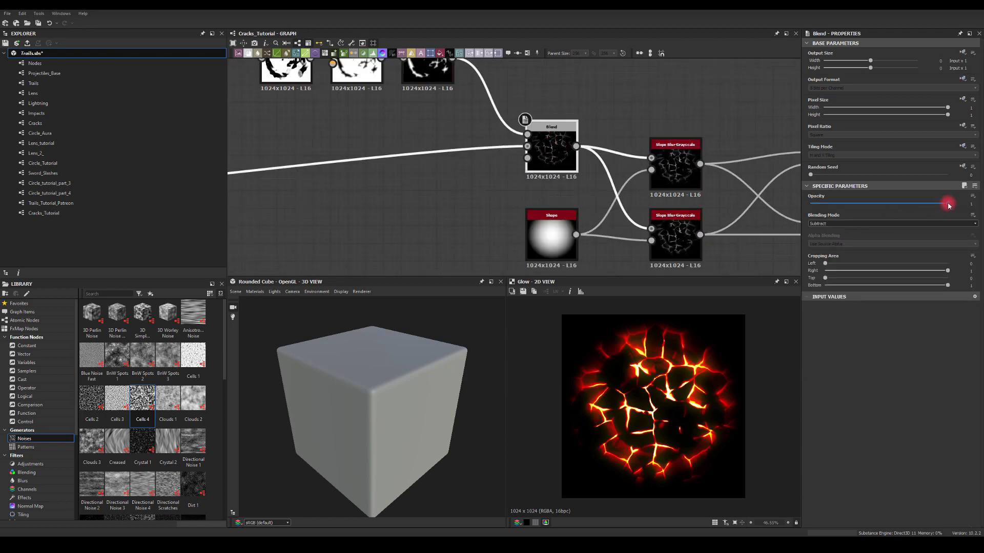
left_click_drag(947, 204, 842, 212)
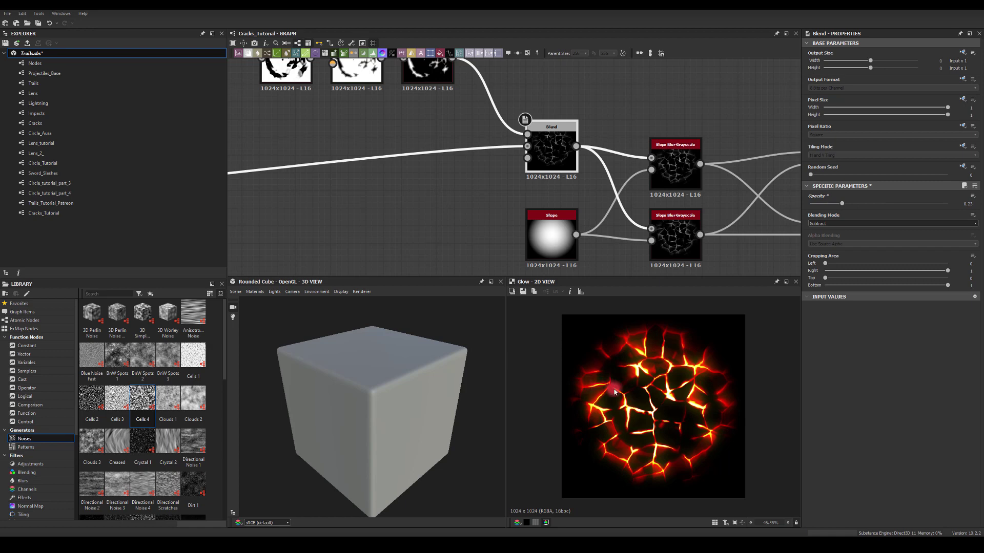
- Try adjusting the Opacity of the Subtract Blend node before the Blur HQ Grayscale, ending at 1
middle_click_drag(437, 204, 586, 182)
scroll(586, 182, "down", 3)
middle_click_drag(440, 179, 673, 159)
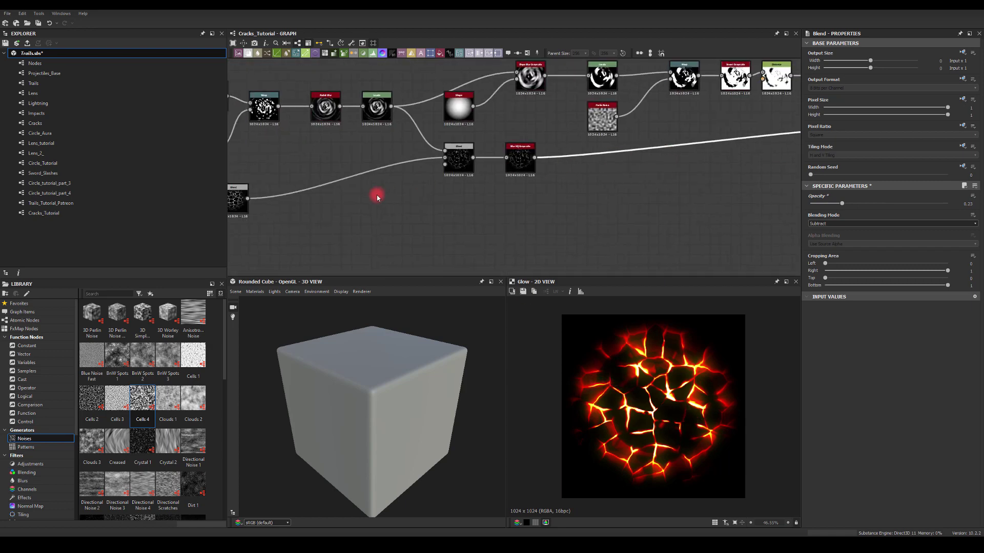
left_click(453, 154)
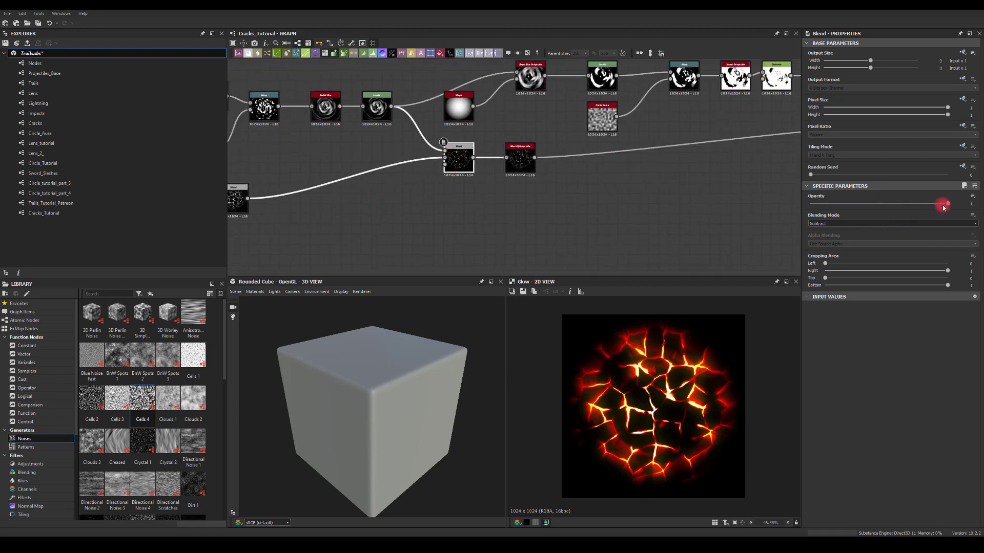
left_click_drag(948, 205, 968, 206)
- Move the final Glow node slightly closer to the Gradient Map node
middle_click_drag(740, 217, 410, 184)
scroll(604, 251, "down", 1)
middle_click_drag(722, 217, 533, 200)
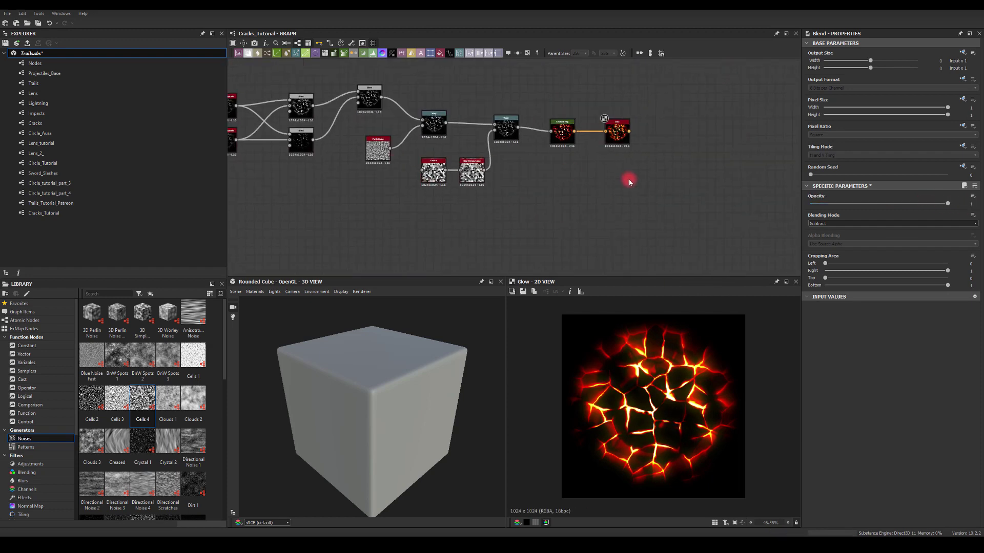
left_click(617, 137)
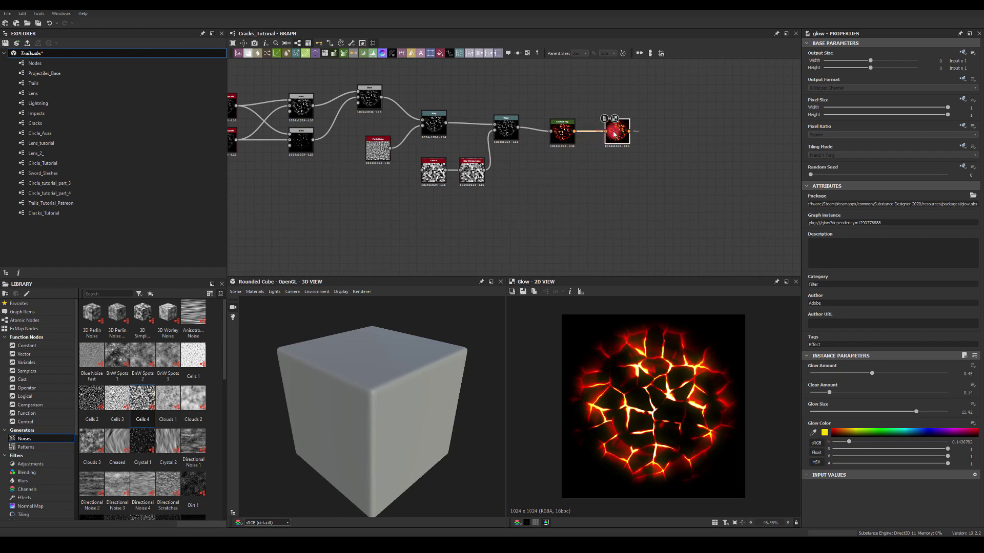
left_click_drag(615, 135, 606, 134)
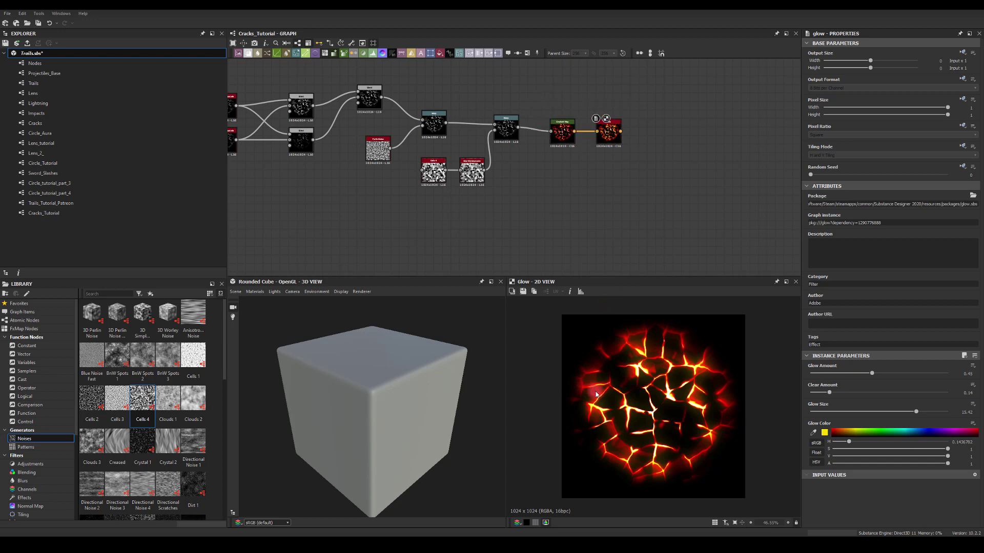
- Review the finished node graph from its early branches through to the final Glow node
scroll(623, 423, "down", 3)
scroll(649, 430, "up", 3)
middle_click_drag(430, 226, 685, 250)
scroll(515, 225, "down", 2)
middle_click_drag(407, 212, 773, 204)
middle_click_drag(656, 220, 446, 184)
middle_click_drag(675, 207, 454, 220)
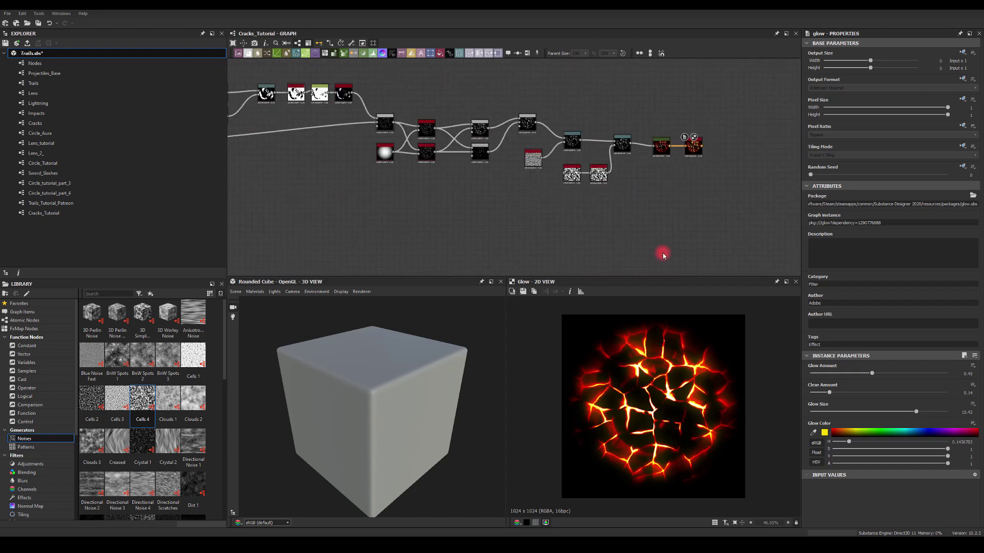
middle_click_drag(674, 217, 641, 223)
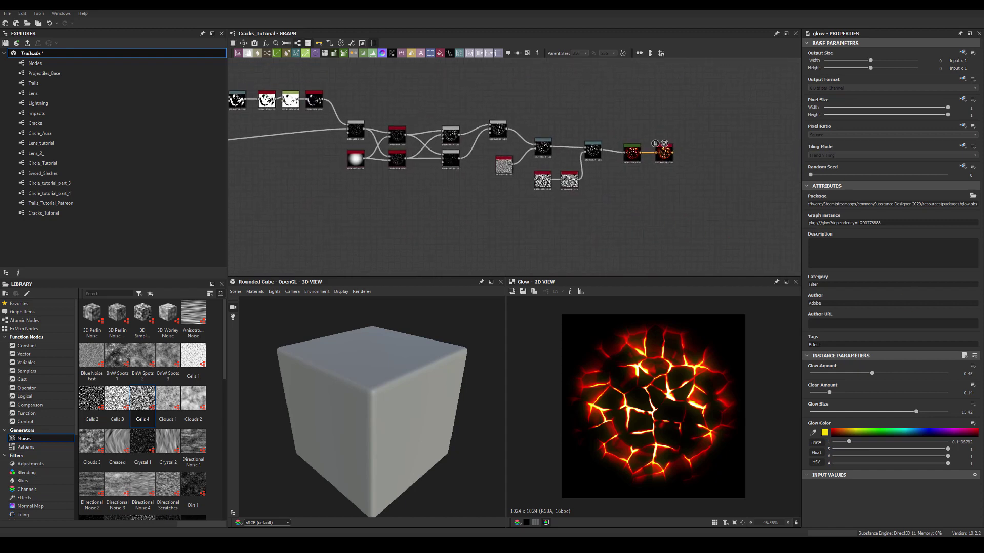